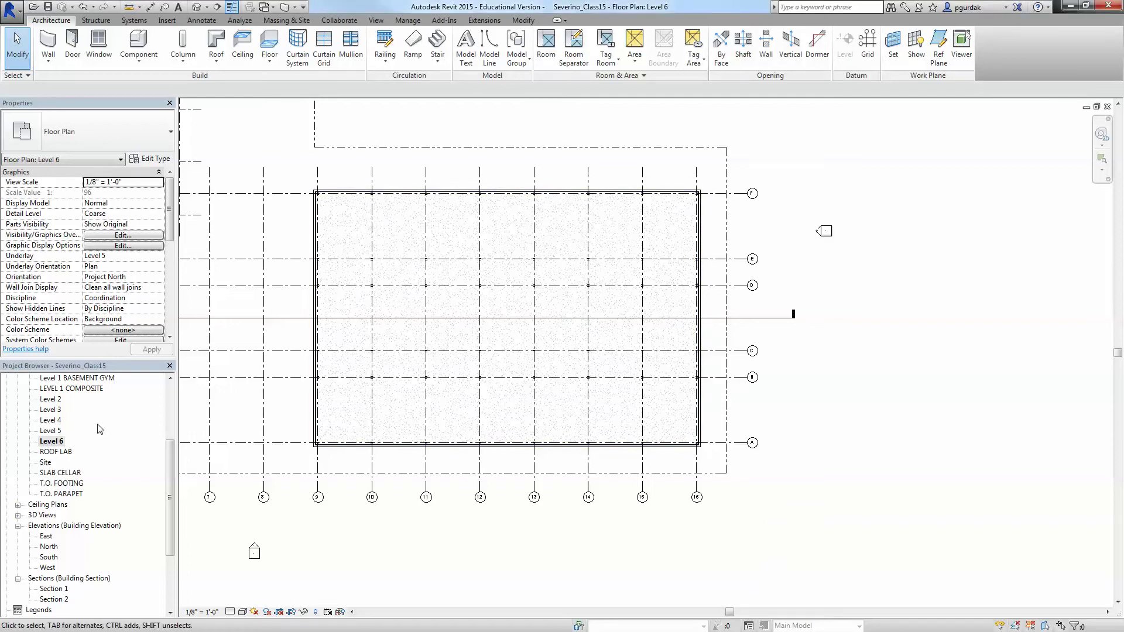
Step: Create a rectangular shaft opening in the Level 6 plan, within the bay between grids 11–12 and E–F
scroll(491, 309, down, 1)
middle_drag(481, 288, 510, 315)
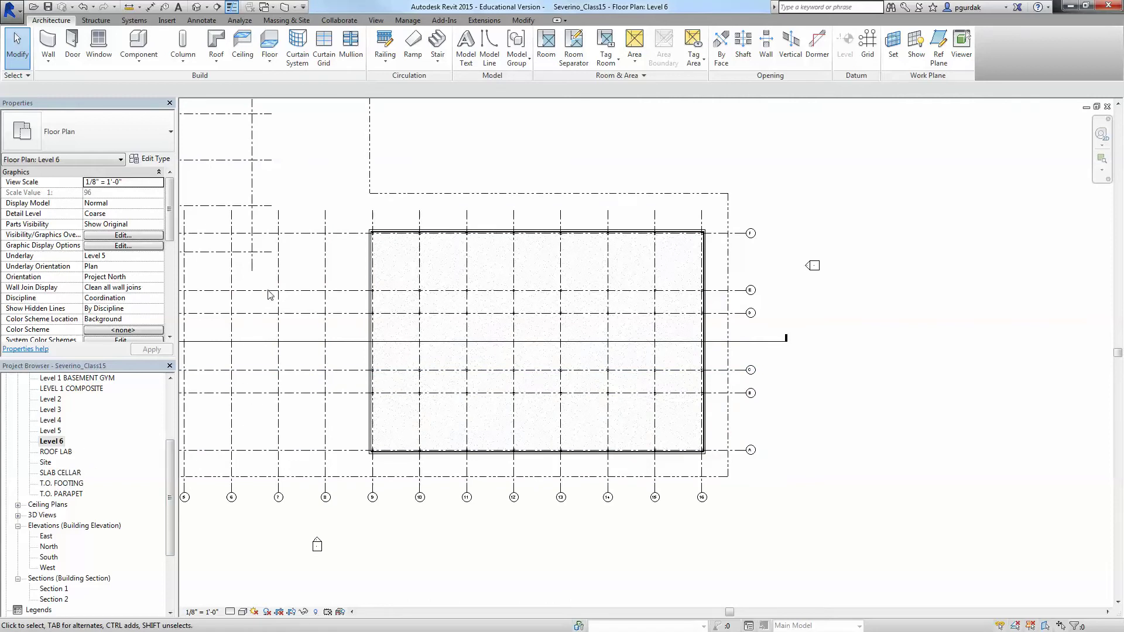
click(744, 54)
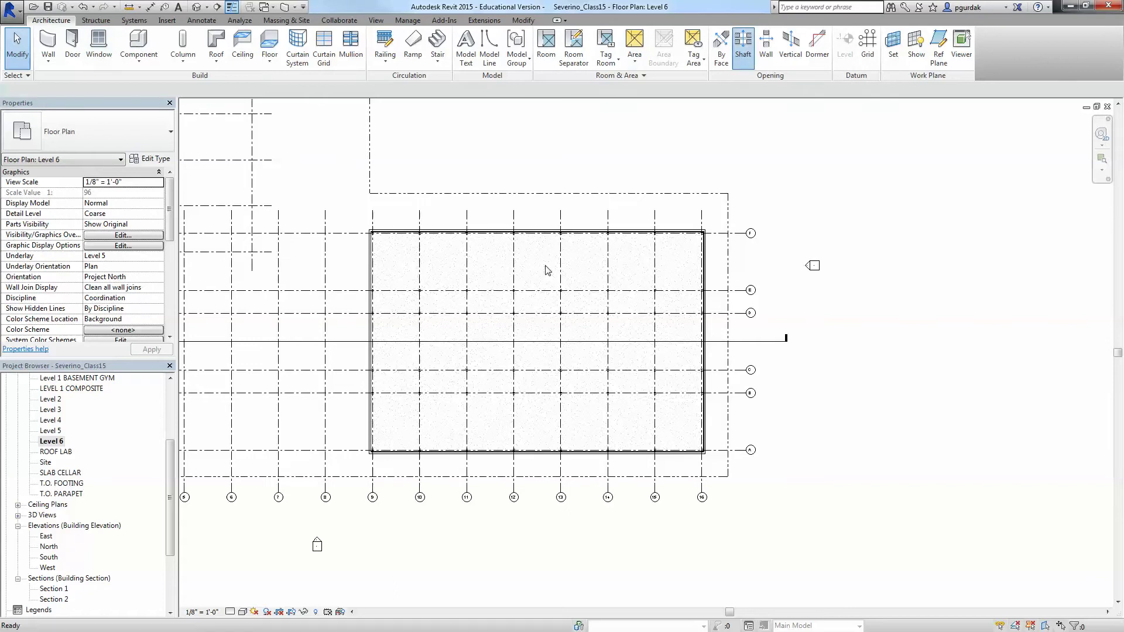
scroll(483, 248, up, 3)
scroll(483, 249, up, 2)
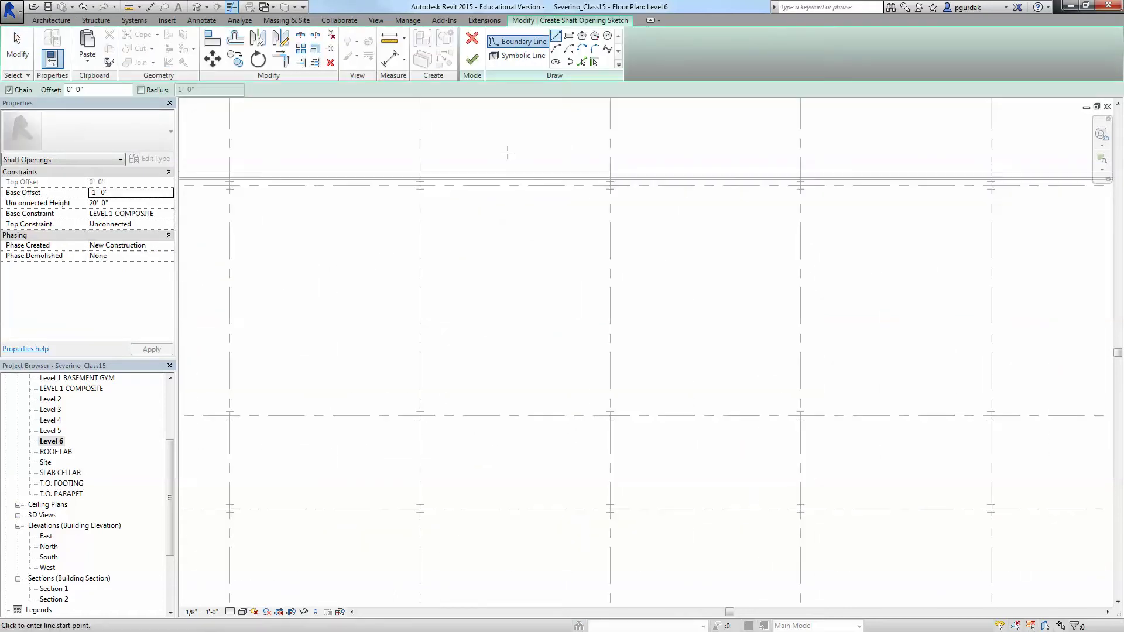
click(569, 36)
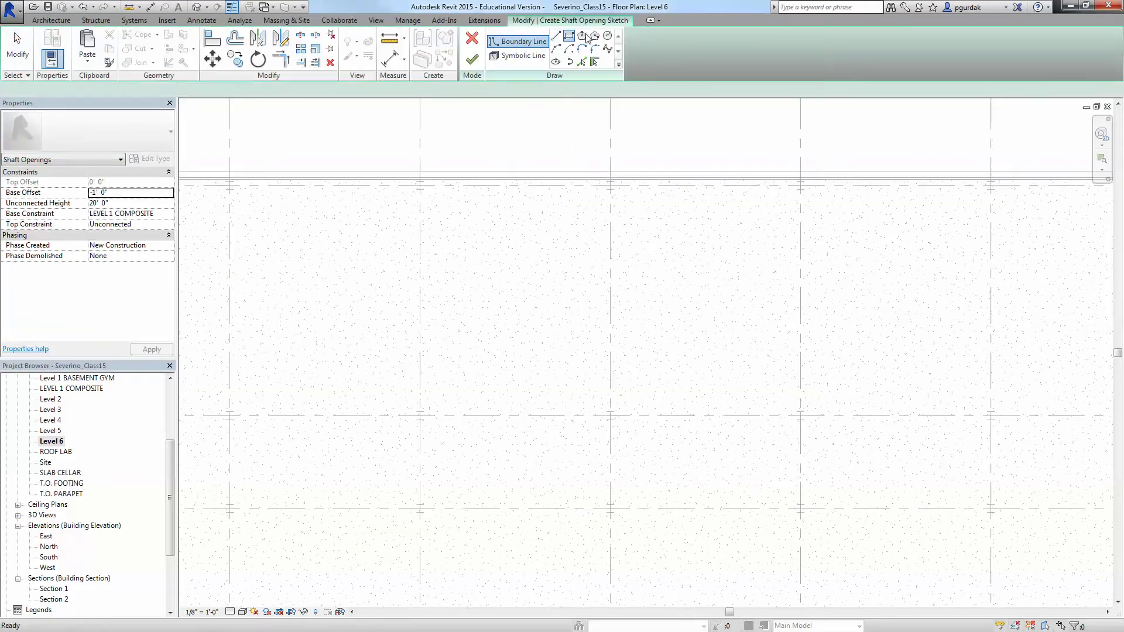
click(466, 217)
click(564, 365)
click(472, 59)
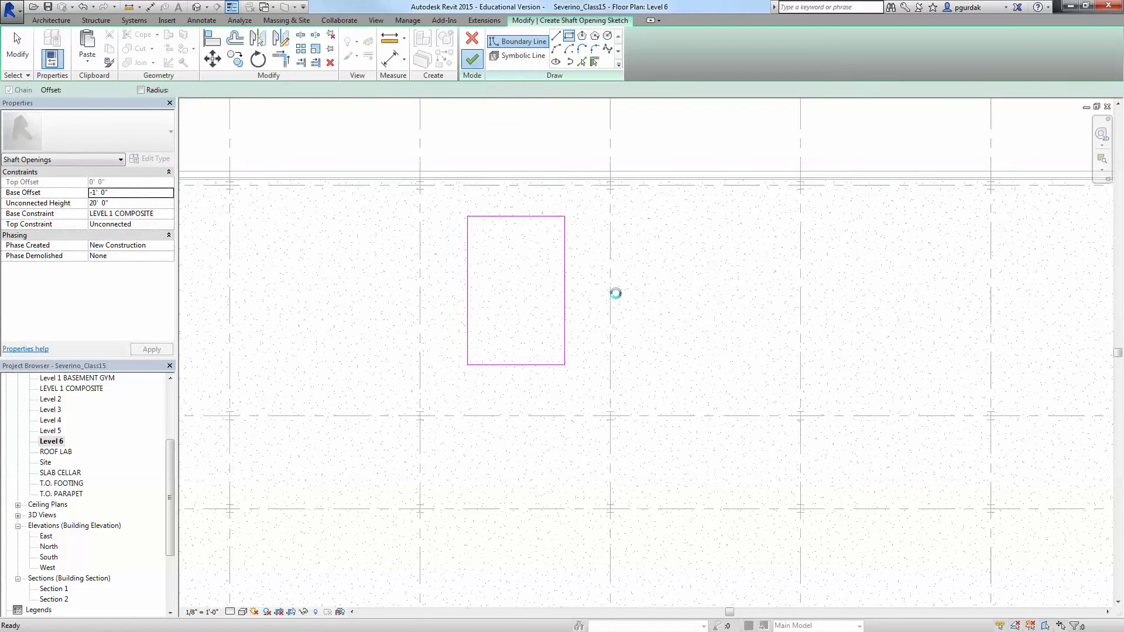
scroll(615, 292, down, 5)
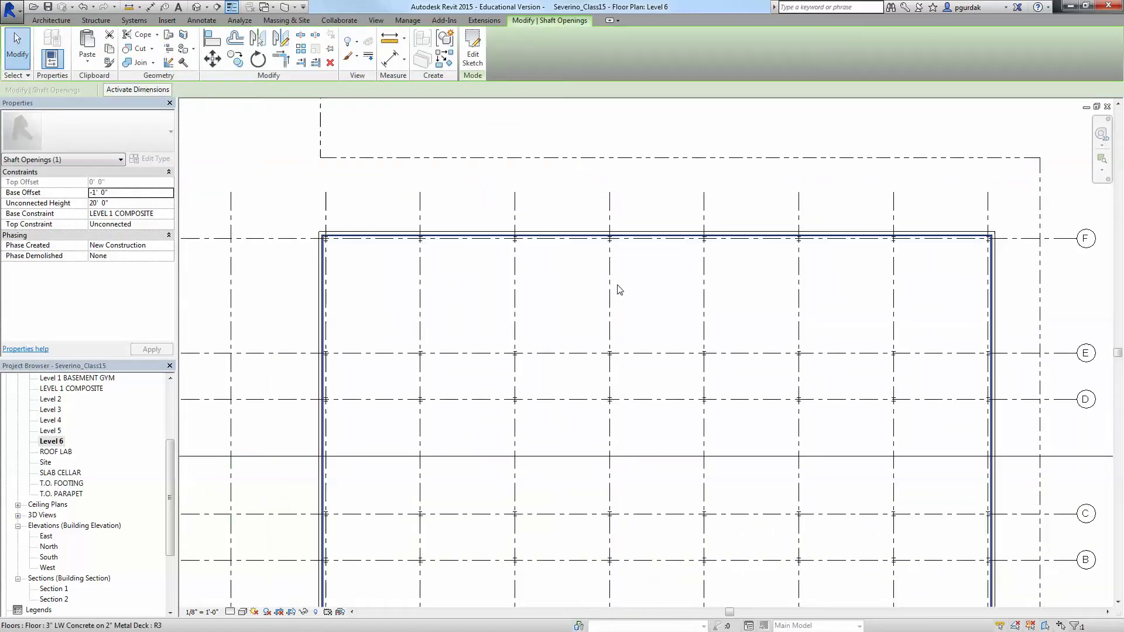
key(Escape)
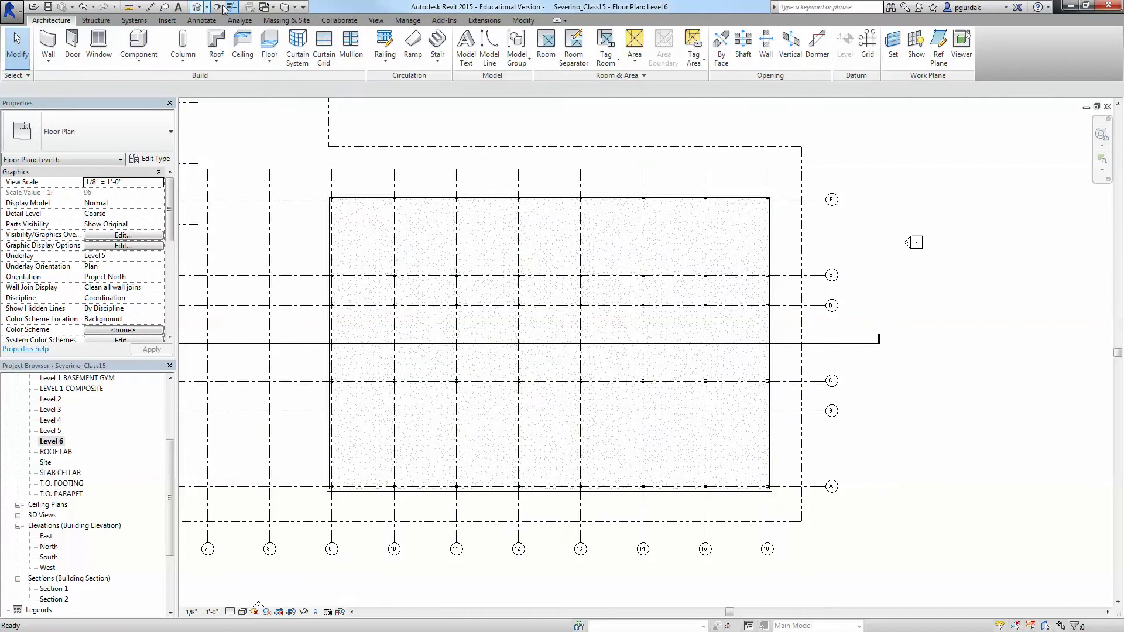
Step: Open the default 3D view and turn on its section box
click(198, 8)
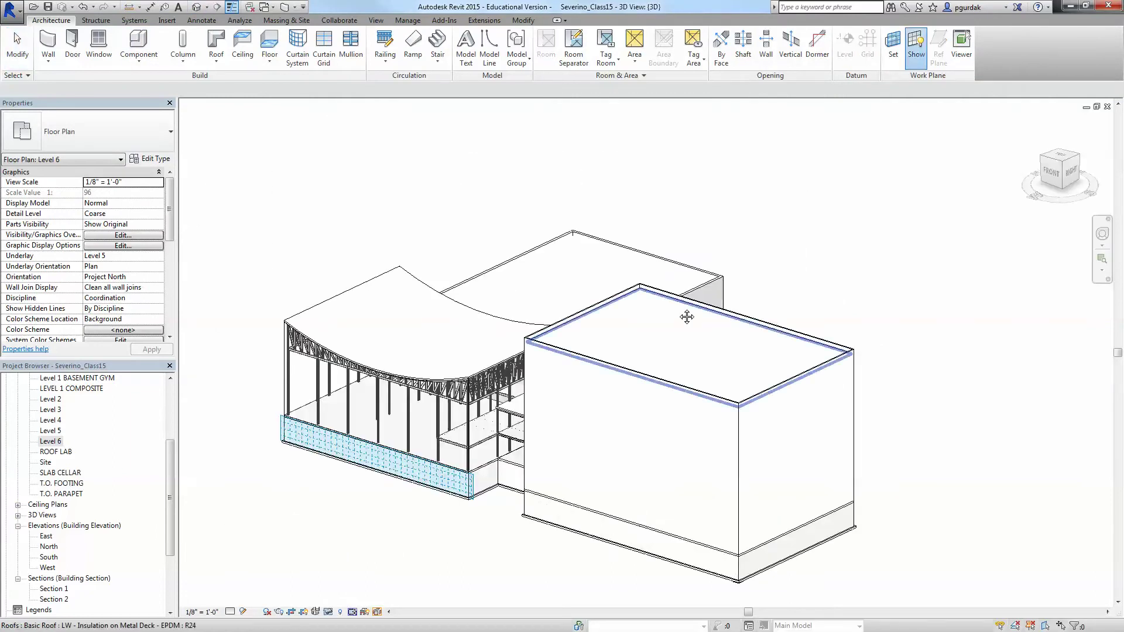
shift+middle_drag(685, 316, 628, 346)
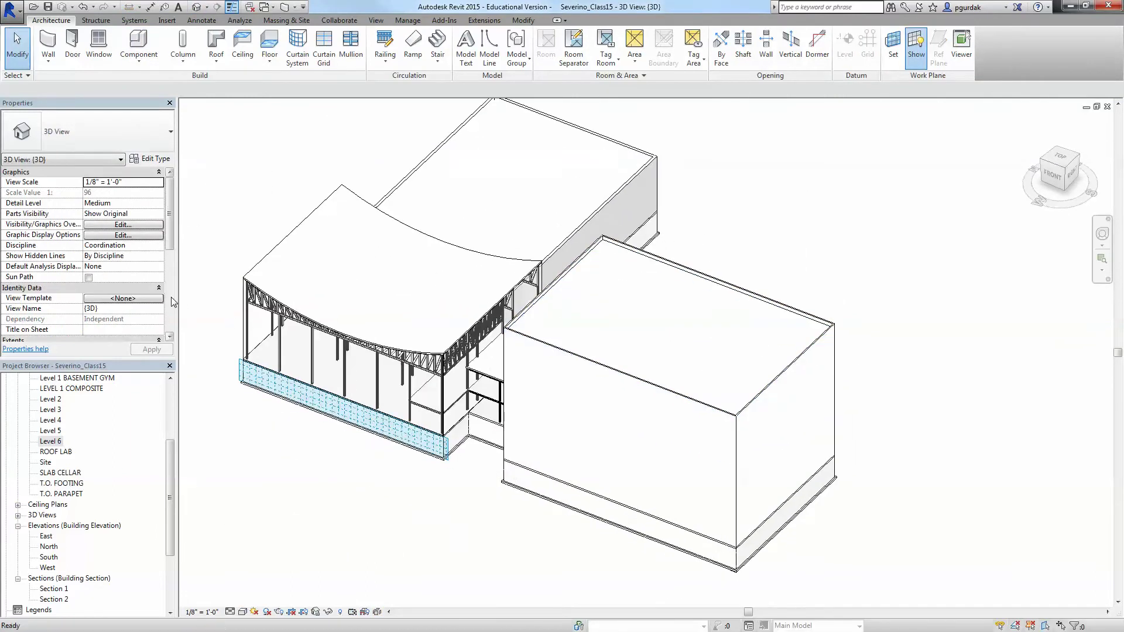
scroll(164, 223, down, 5)
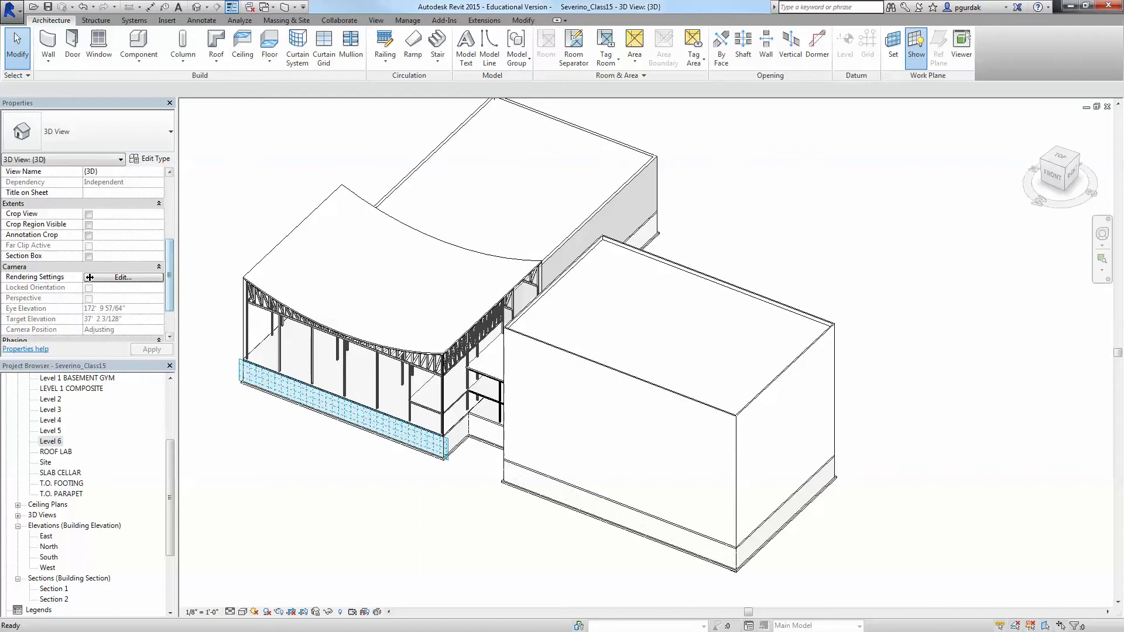
scroll(93, 273, up, 5)
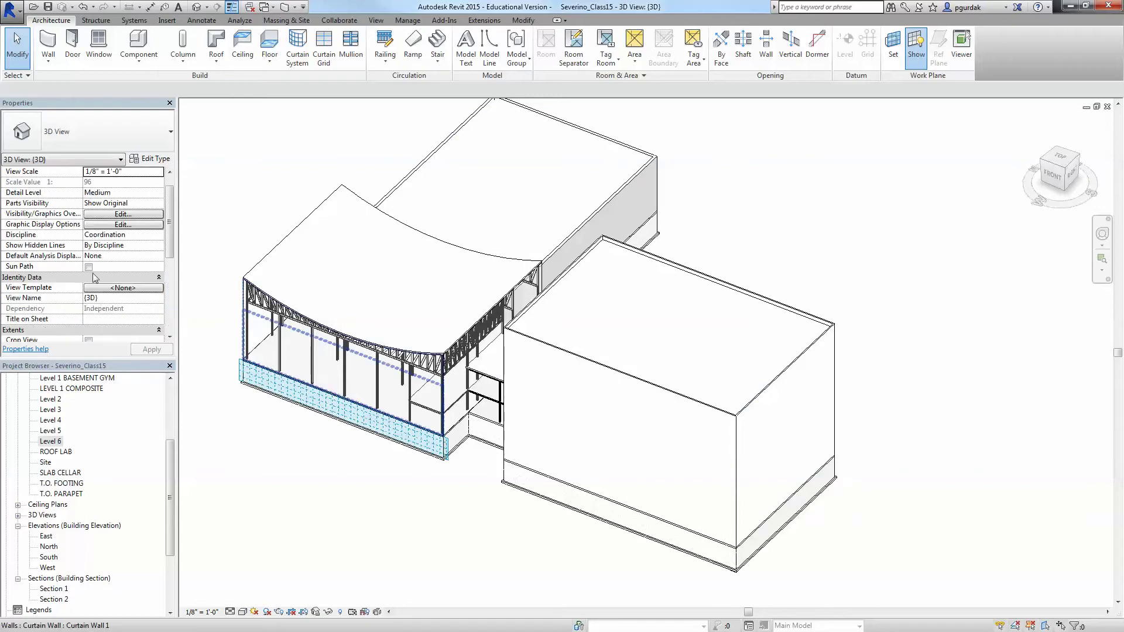
scroll(171, 291, down, 5)
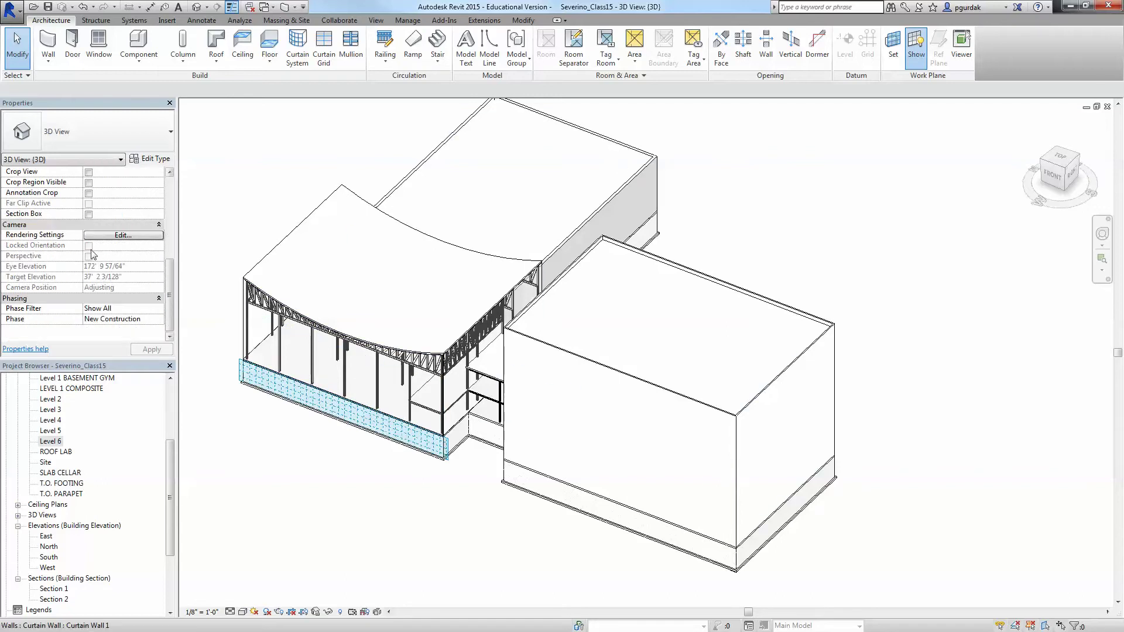
click(88, 214)
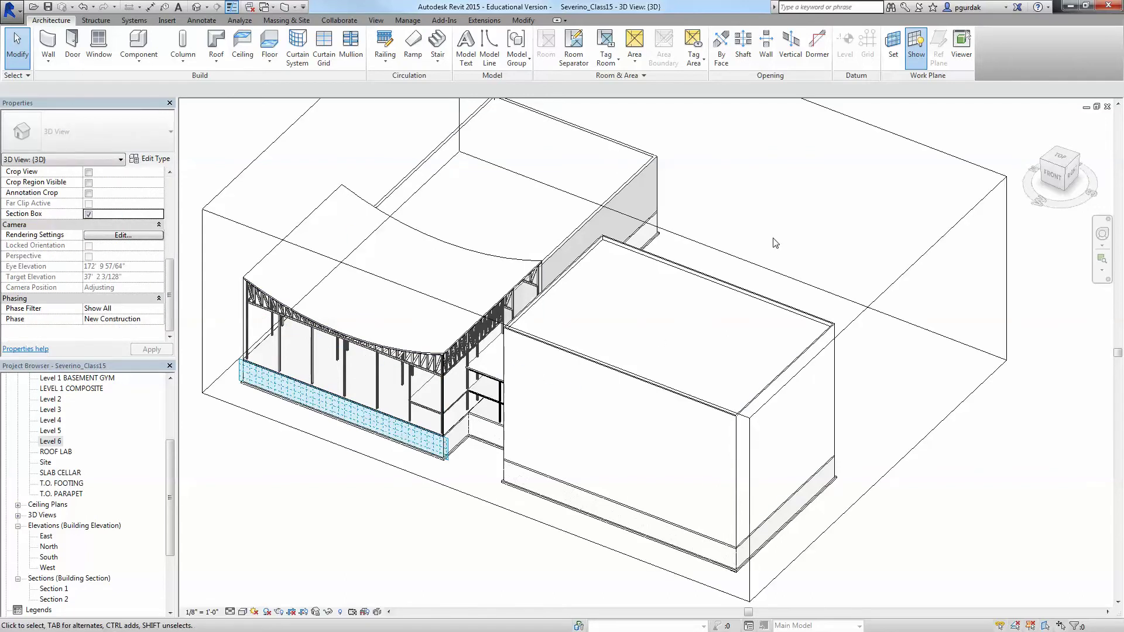
Step: Pull the section box's right-side face inward until it cuts through the multi-storey block at the shaft
scroll(775, 243, down, 2)
click(848, 292)
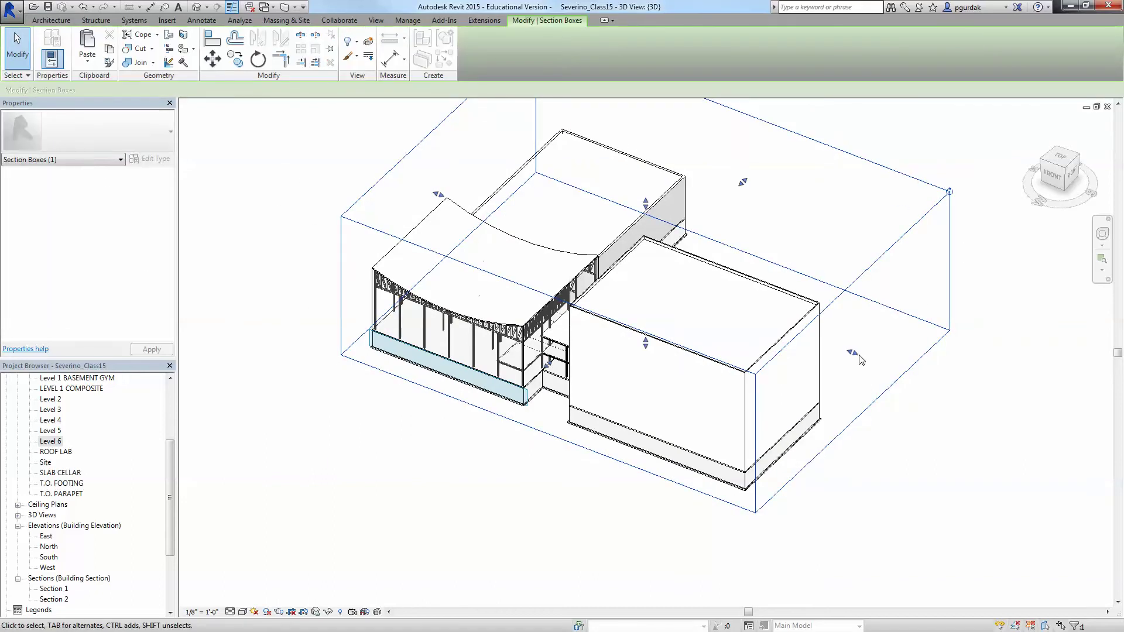
drag(858, 355, 790, 384)
click(929, 214)
key(Escape)
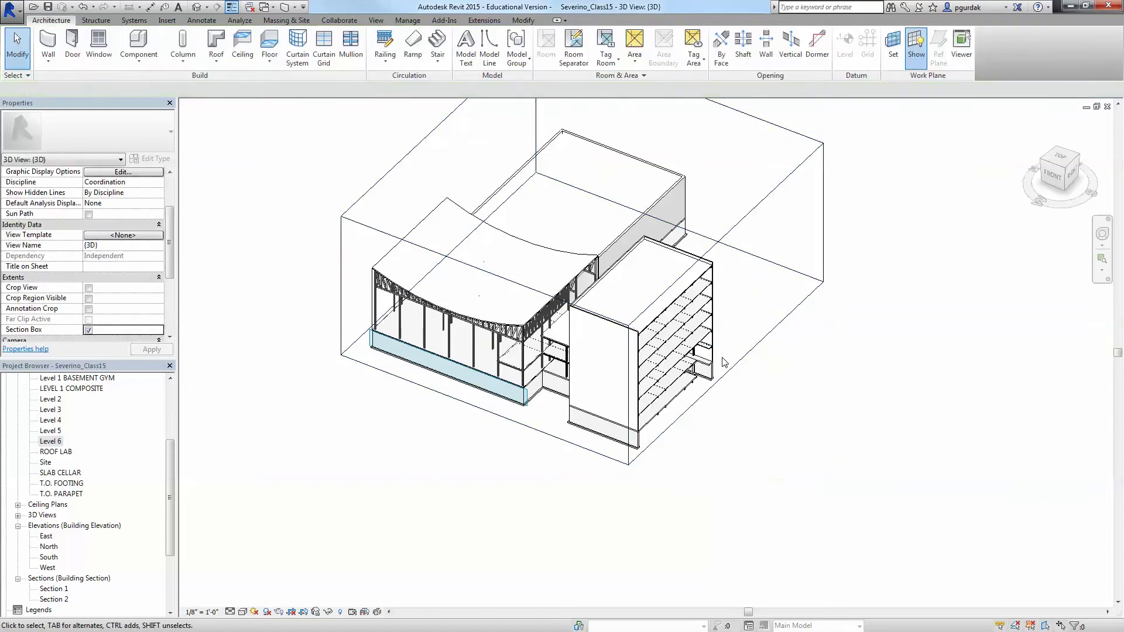
Step: Stretch the top of the shaft opening upward through the upper floors to an unconnected height of about 70' 9"
scroll(723, 372, up, 5)
shift+middle_drag(723, 371, 562, 378)
scroll(558, 381, up, 3)
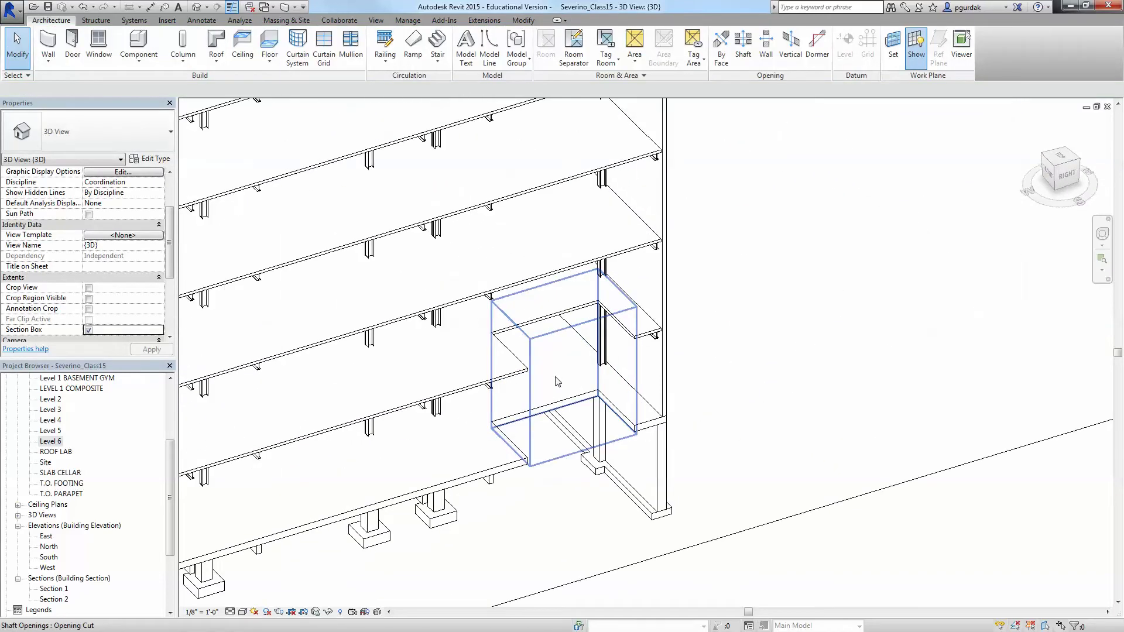
scroll(578, 401, down, 3)
middle_drag(740, 494, 806, 496)
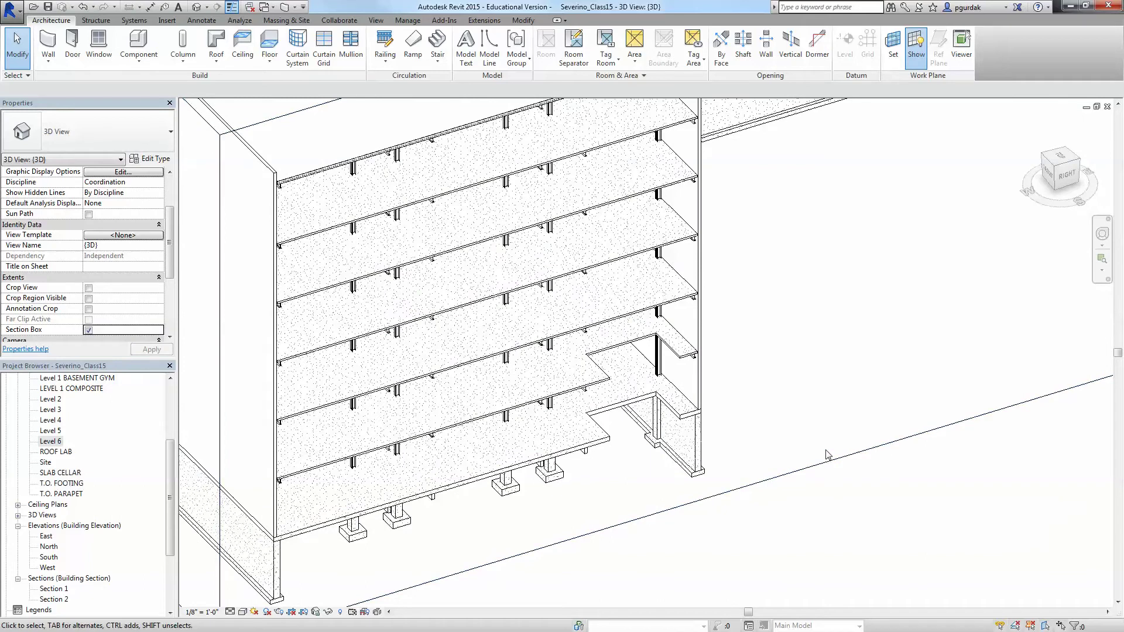
scroll(825, 454, down, 2)
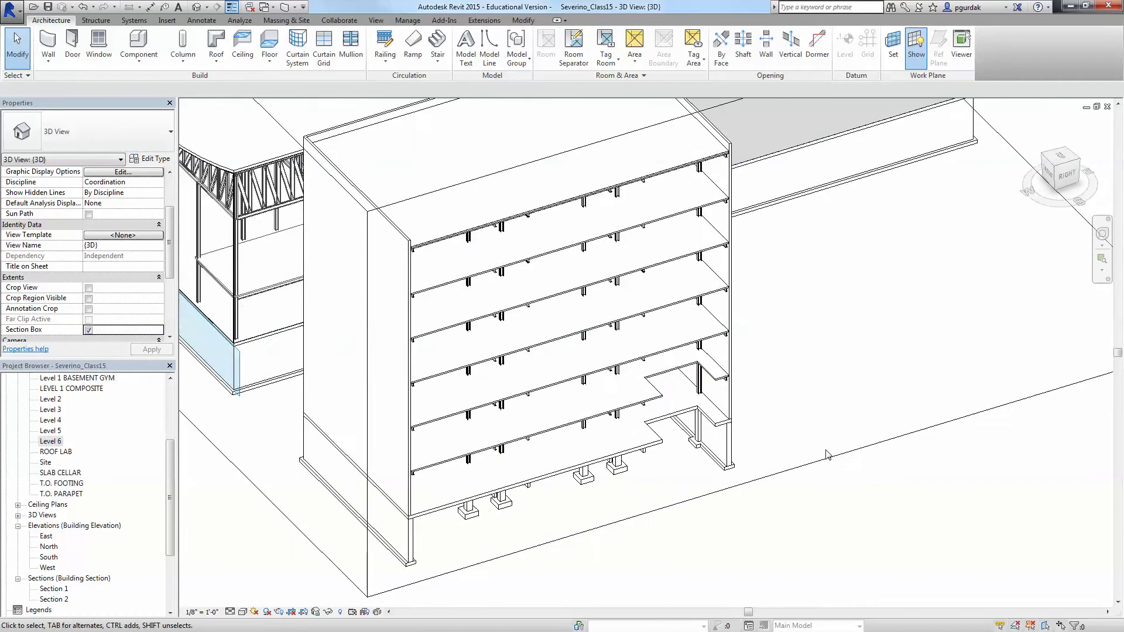
click(675, 396)
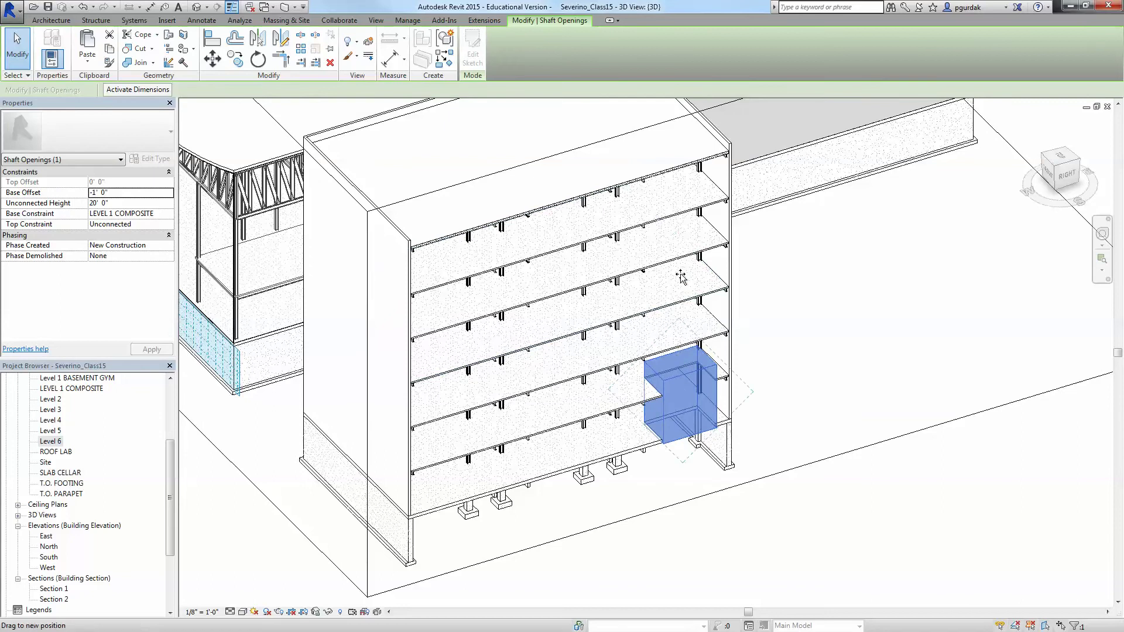
drag(681, 277, 688, 186)
drag(686, 146, 772, 298)
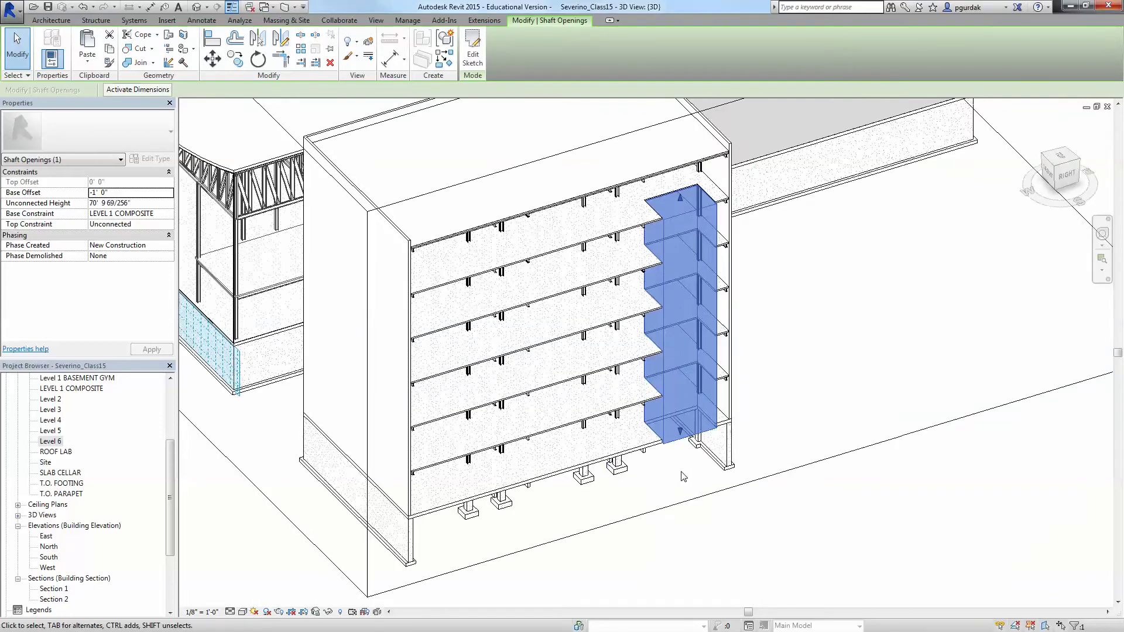
Step: Extend the top of the shaft opening above the roof, to an unconnected height of about 96' 10"
scroll(802, 324, up, 3)
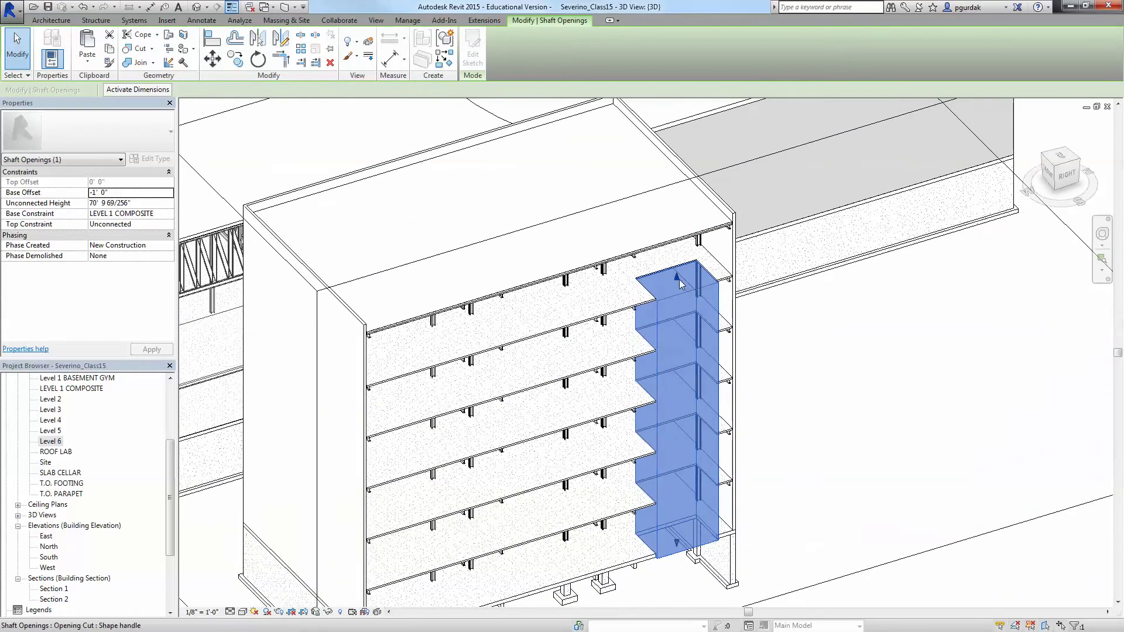
drag(677, 283, 676, 166)
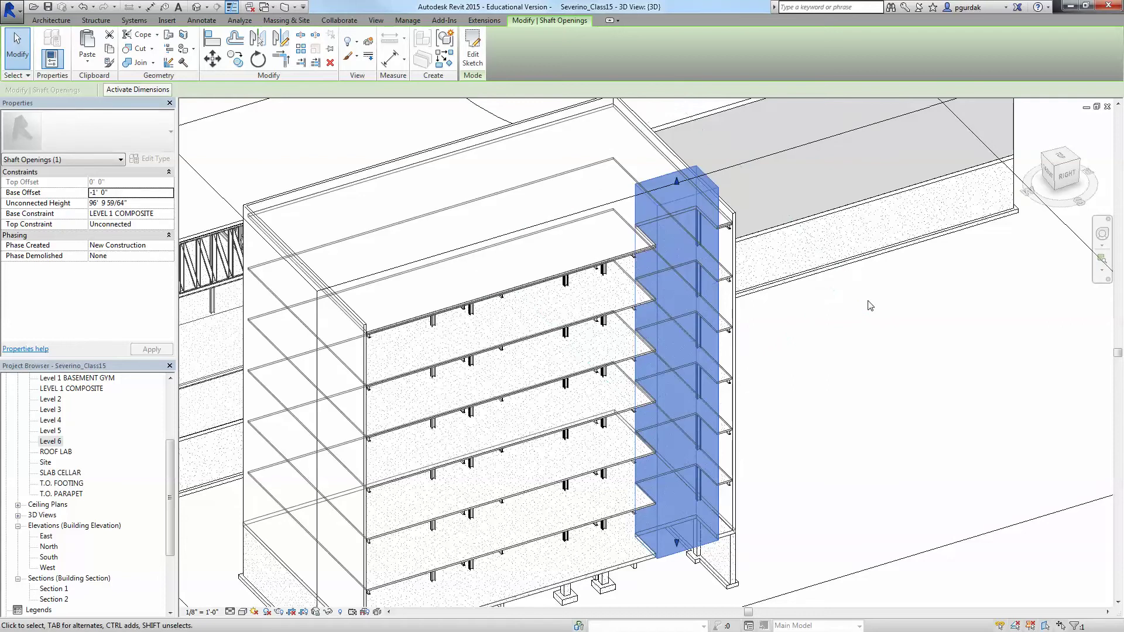
click(861, 335)
scroll(780, 480, down, 2)
middle_drag(780, 480, 758, 356)
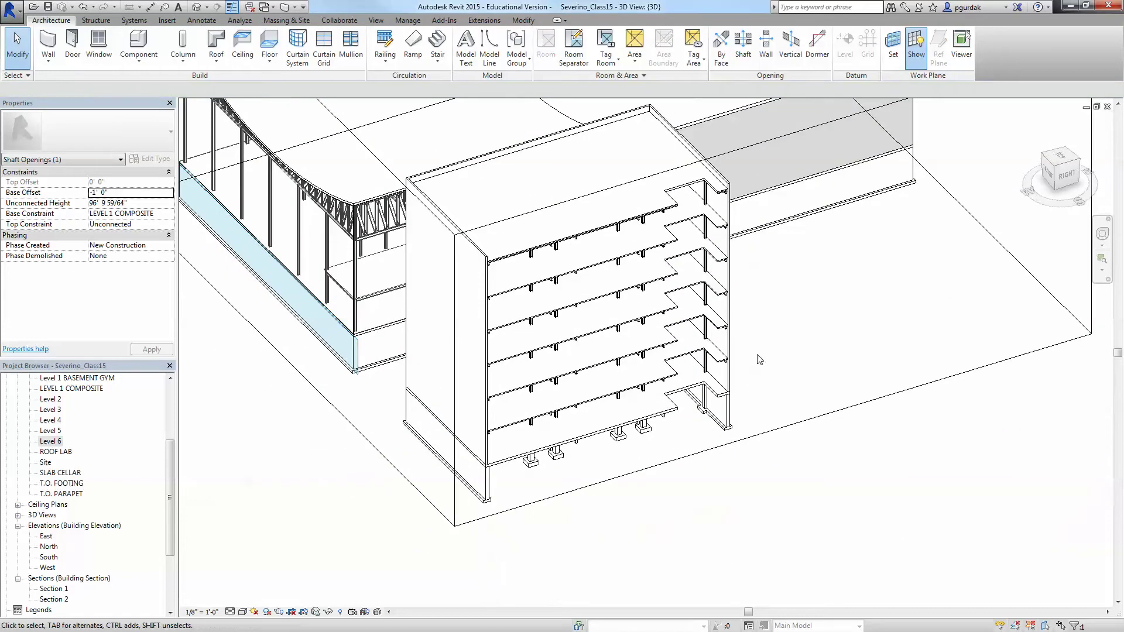
Step: Pull the section box's rear face inward to the edge of the multi-storey block
click(664, 469)
scroll(722, 459, down, 2)
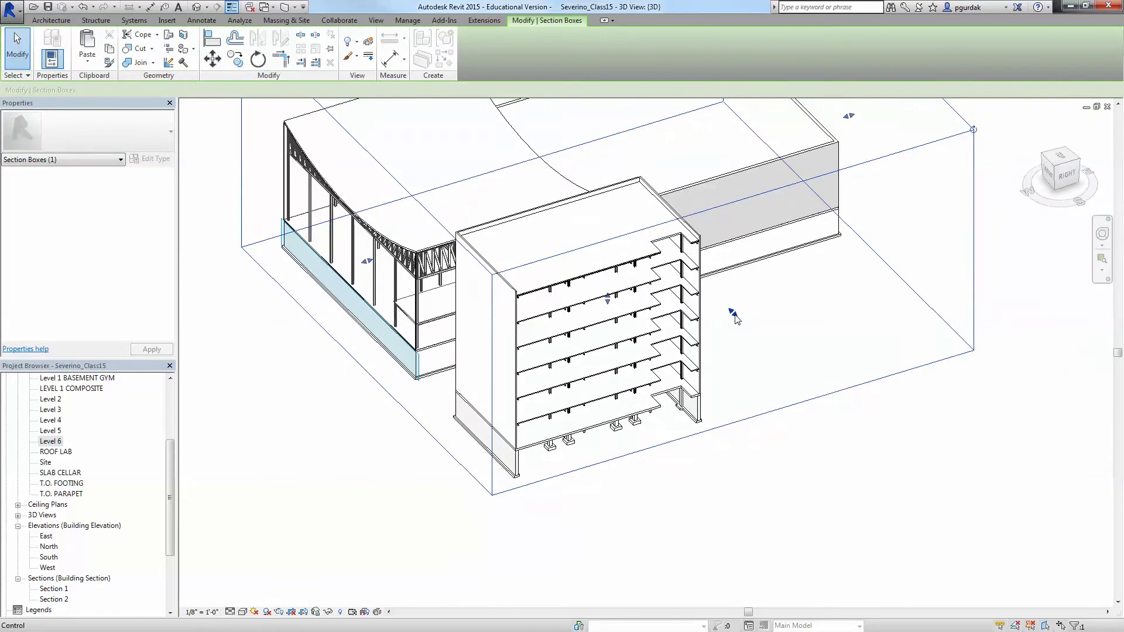
click(881, 330)
scroll(881, 329, down, 1)
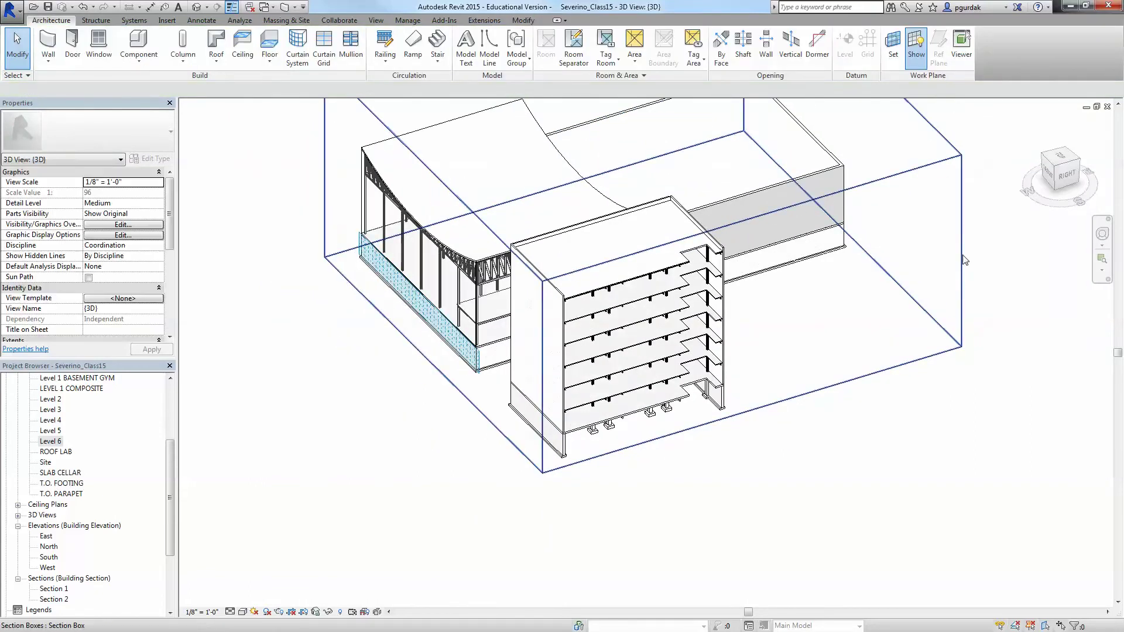
click(961, 258)
middle_drag(911, 370, 871, 417)
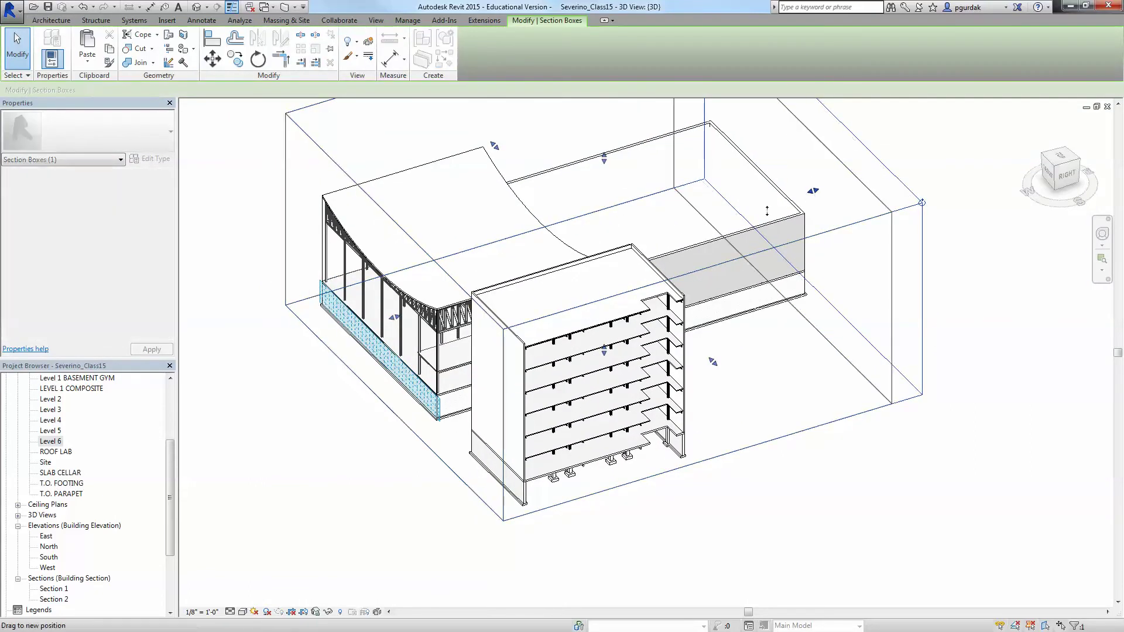
drag(585, 262, 568, 271)
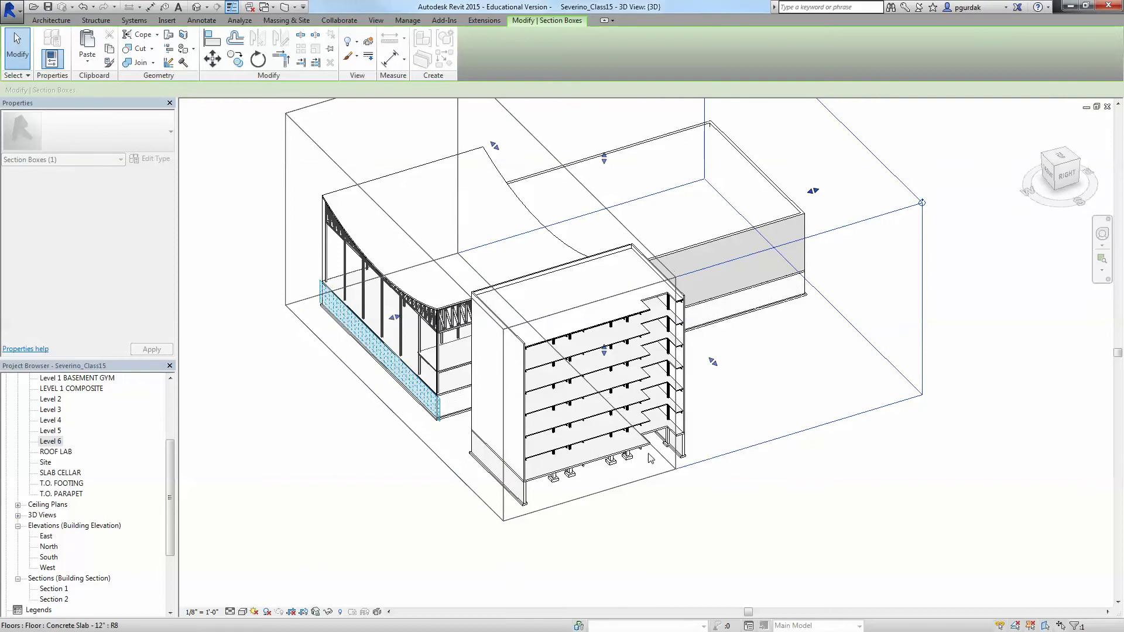
click(668, 497)
shift+middle_drag(750, 389, 621, 240)
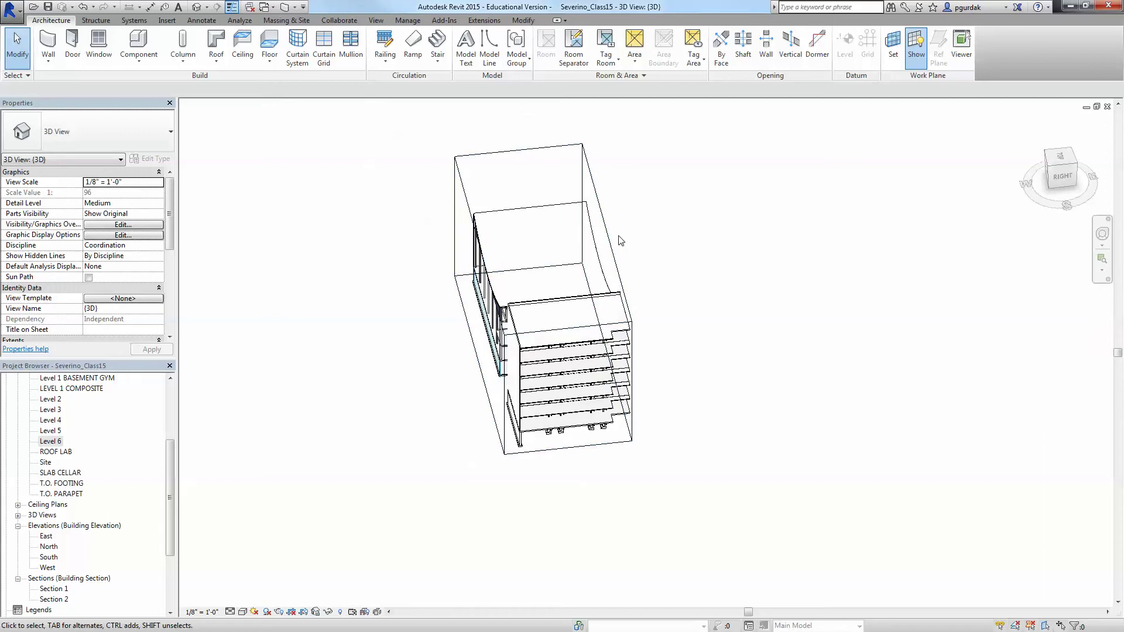
Step: Pull the section box's rear face back out beyond the adjoining building
click(620, 240)
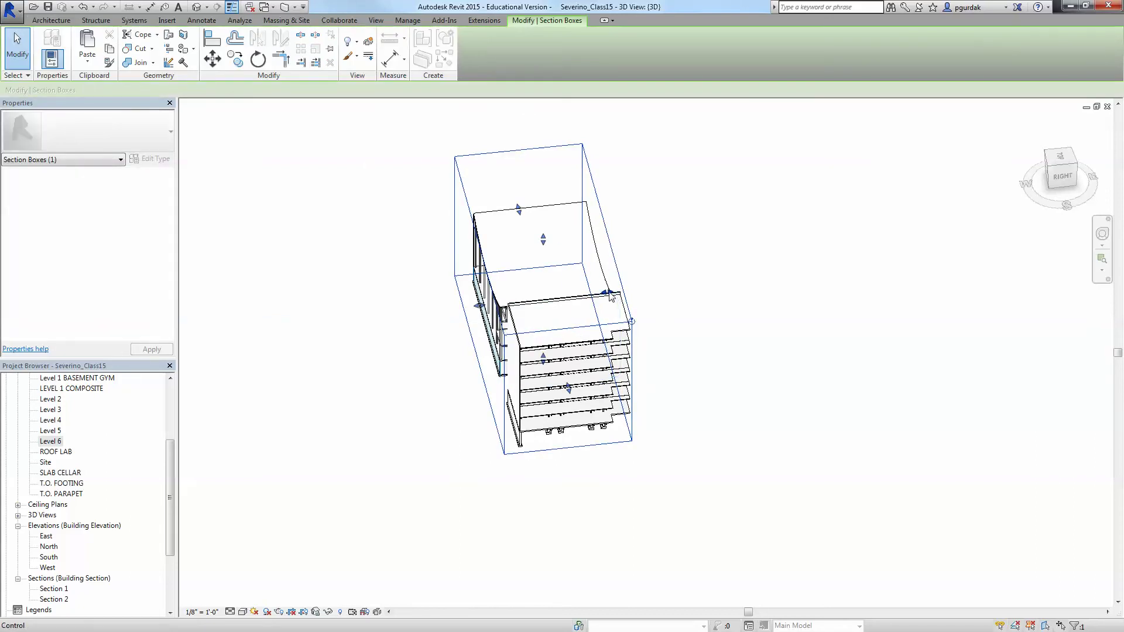
drag(609, 294, 723, 286)
scroll(609, 408, up, 5)
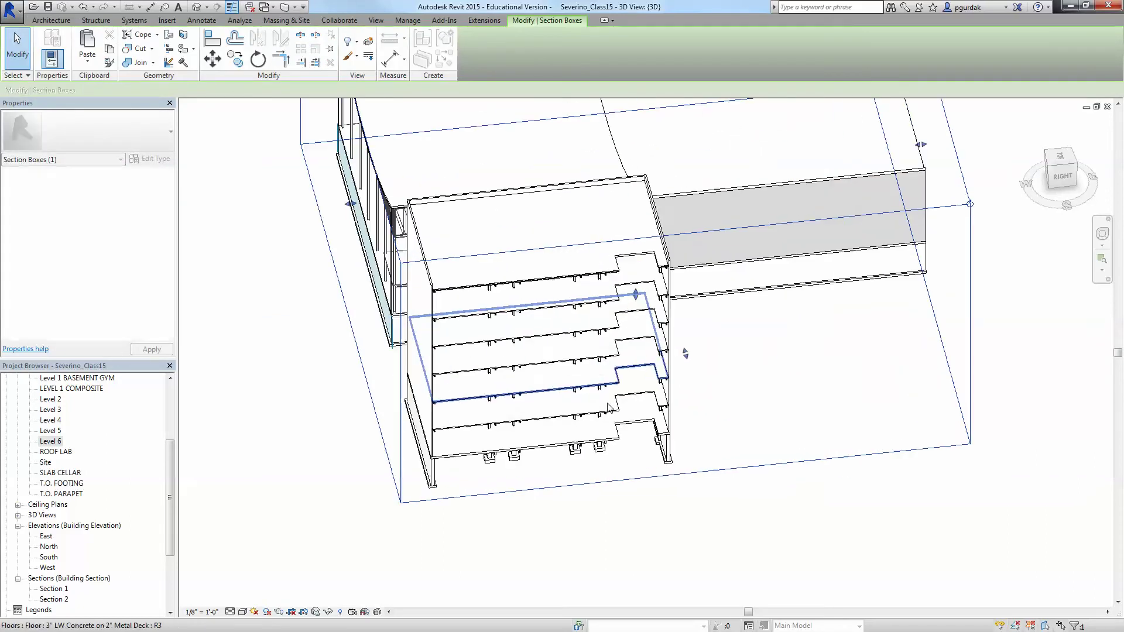
scroll(609, 408, down, 2)
click(585, 512)
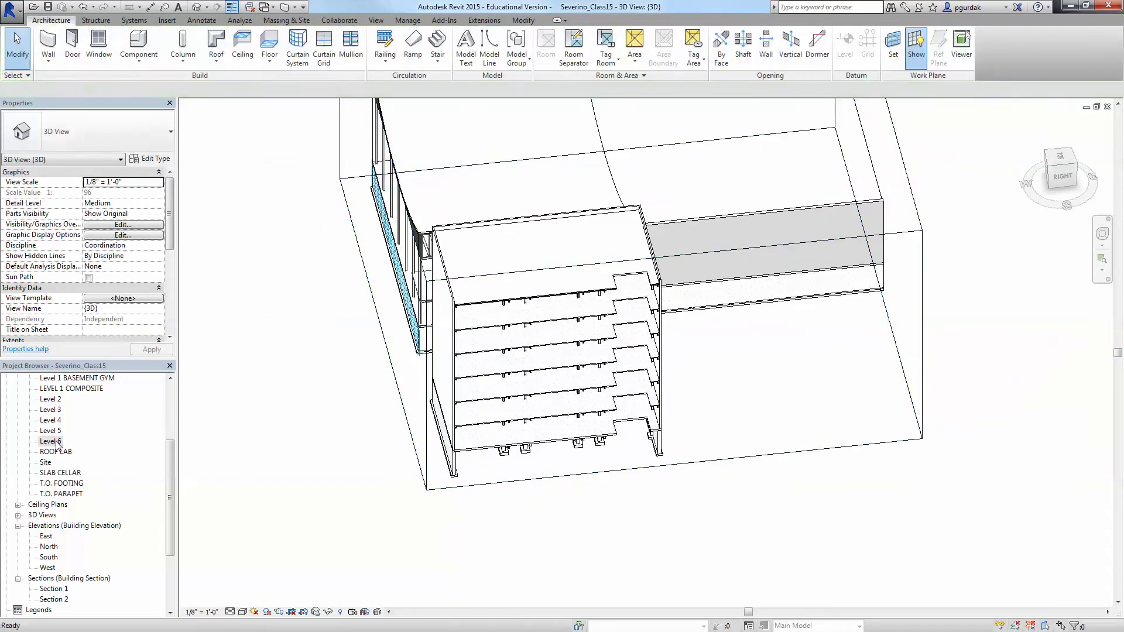
Step: Open the Level 2 floor plan and examine the shaft opening cut in its slab
double_click(51, 399)
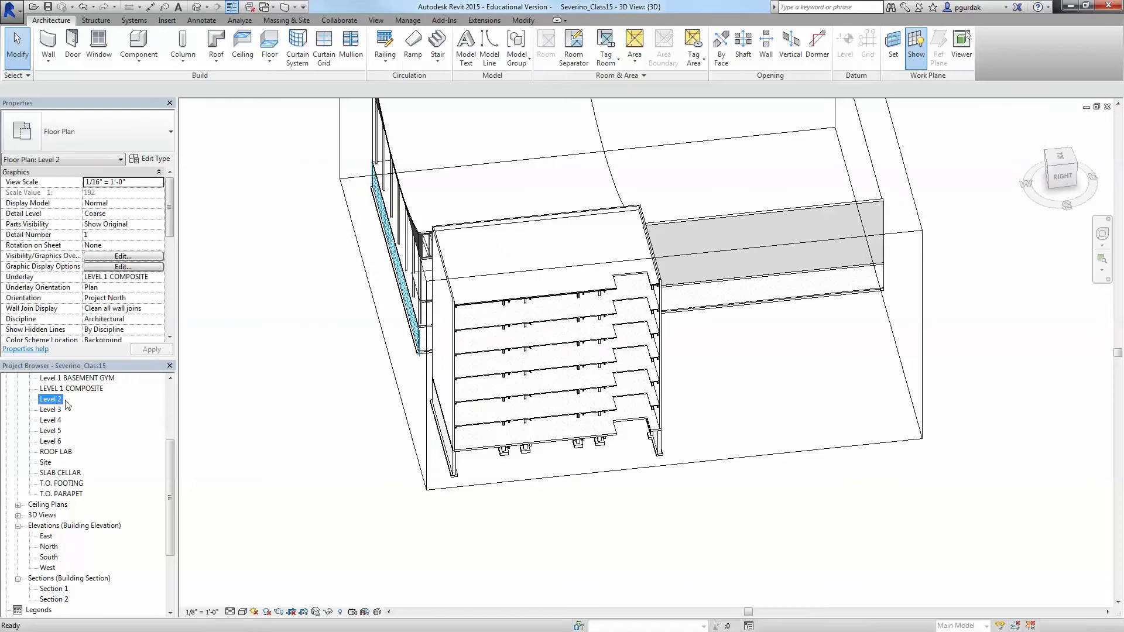
scroll(803, 399, up, 6)
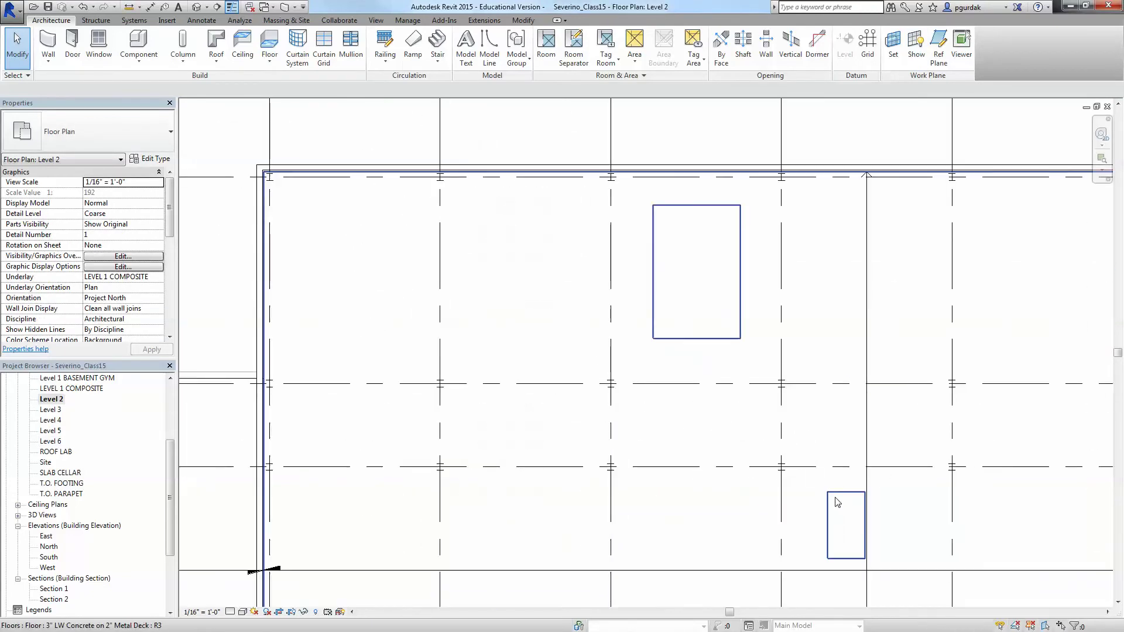
middle_drag(591, 255, 591, 309)
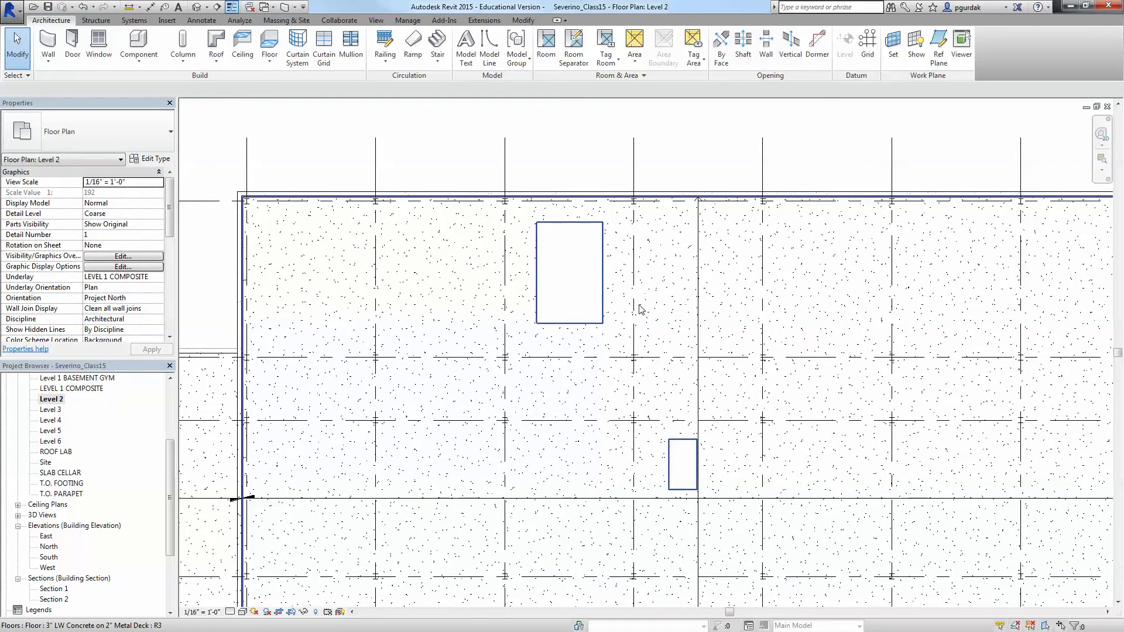
scroll(639, 307, down, 3)
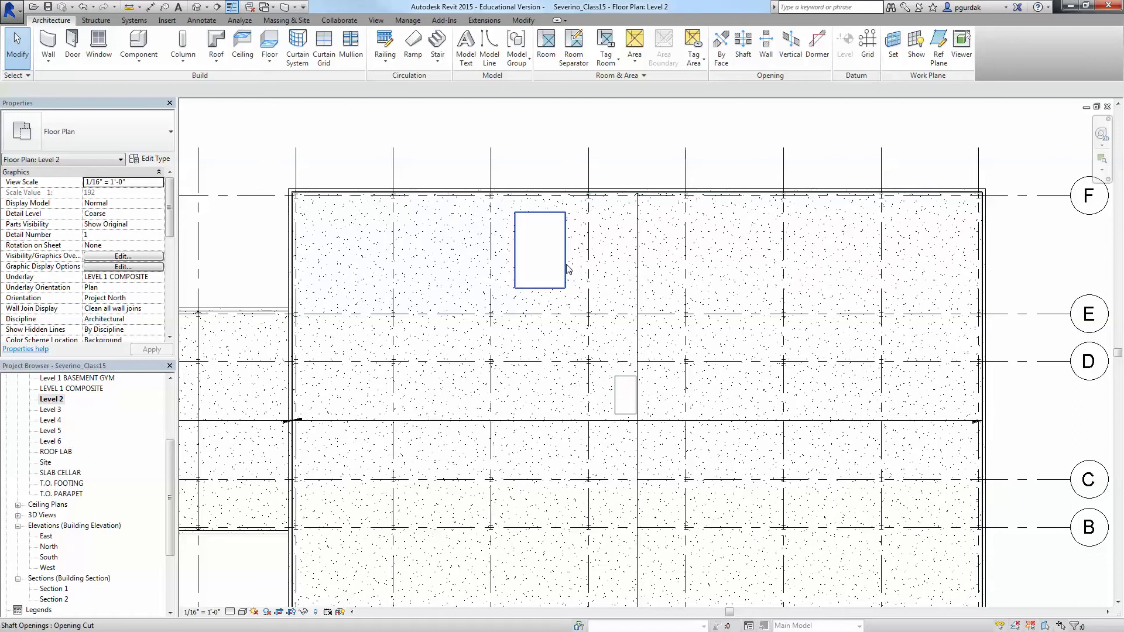
Step: Edit the sketch of the large shaft opening near grid F and set its width to 15' by shifting the left edge
click(567, 269)
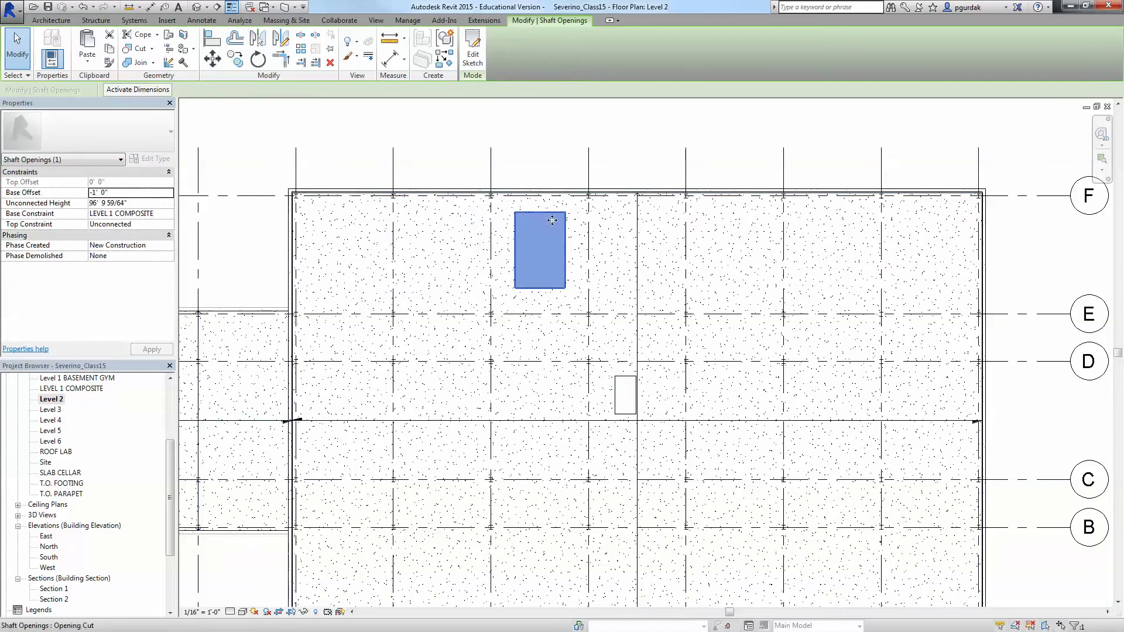
click(475, 61)
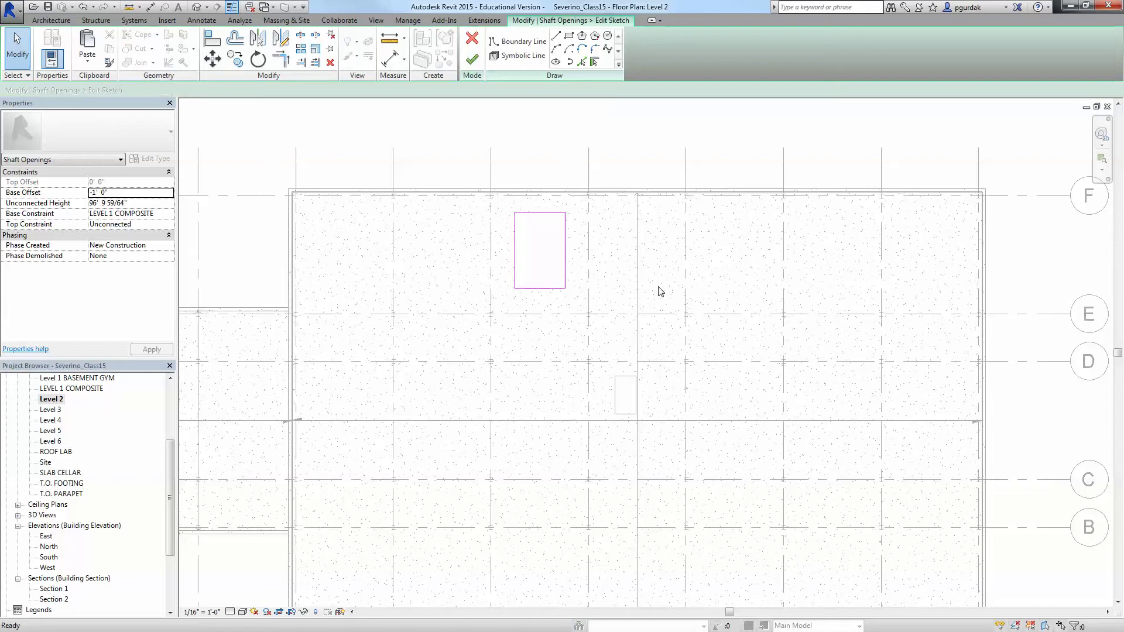
scroll(545, 246, up, 4)
click(450, 207)
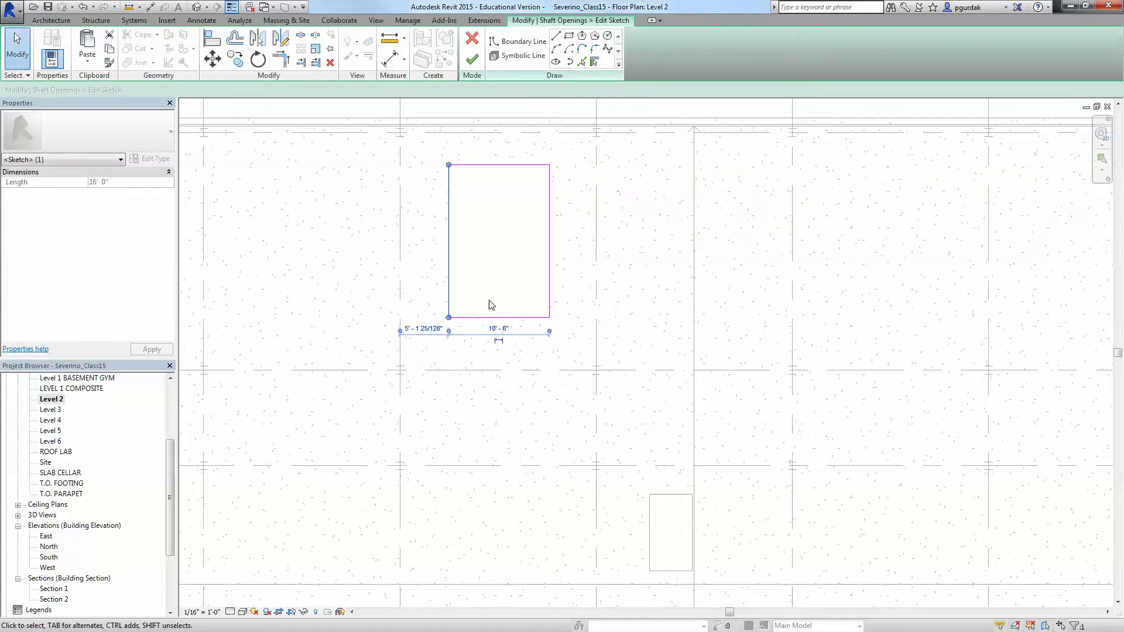
click(498, 329)
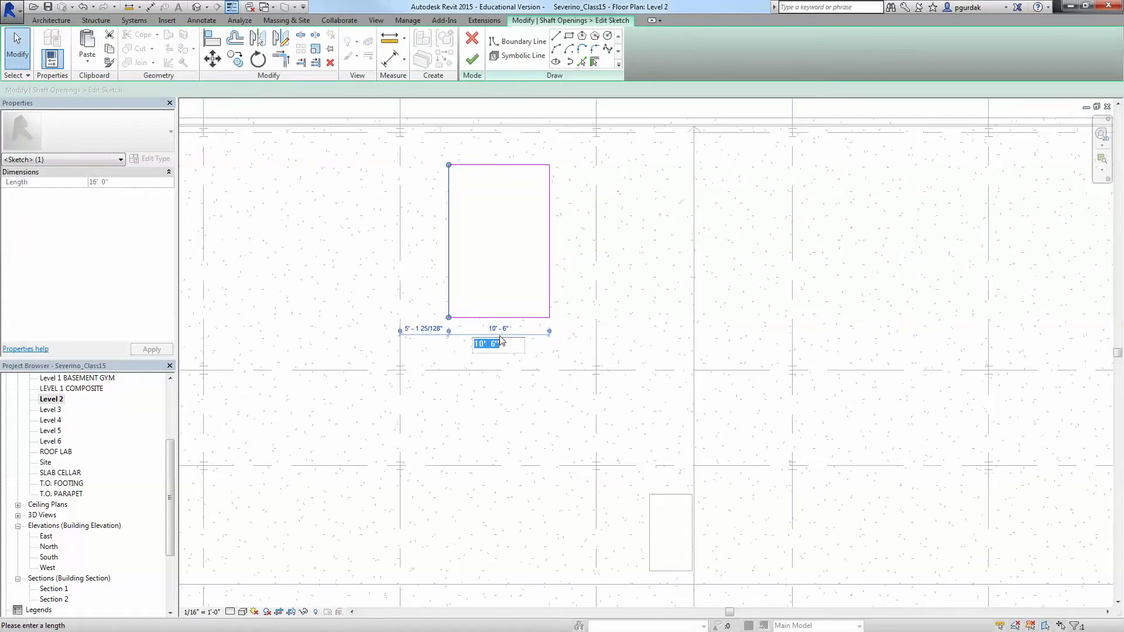
text(15)
key(Return)
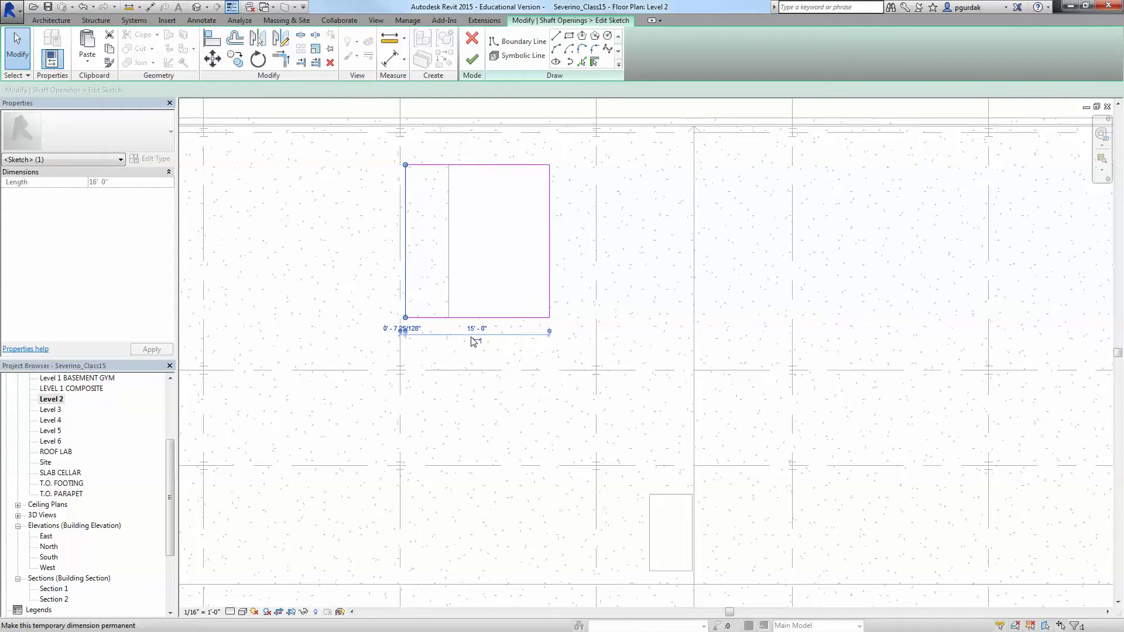
Step: Set the shaft opening sketch's width to 8' and finish the sketch
click(475, 332)
text(8)
key(Return)
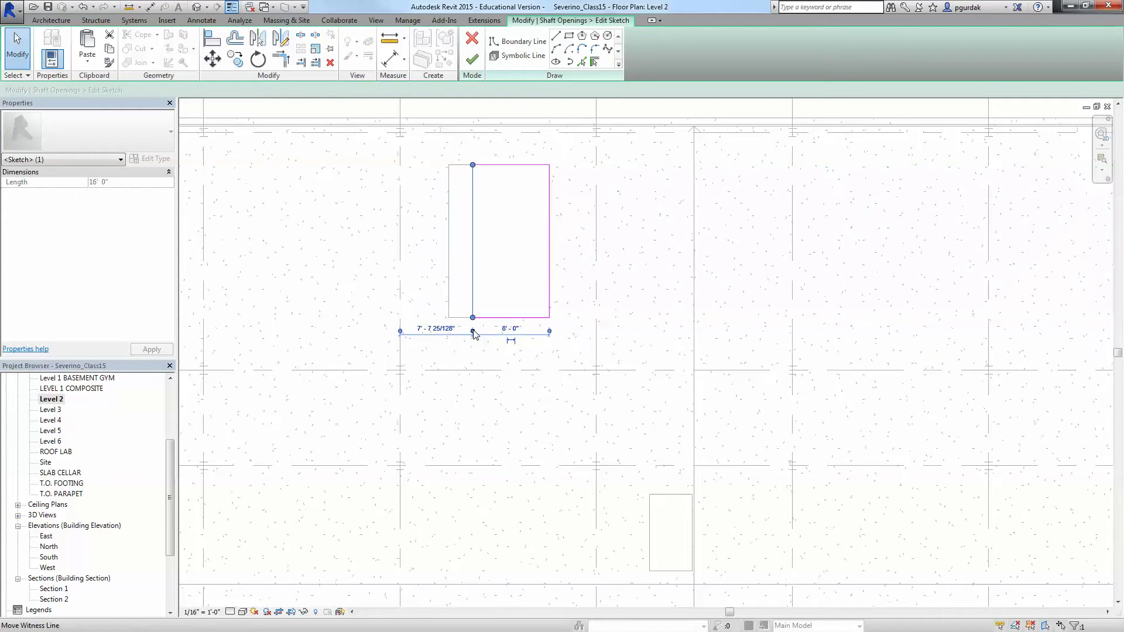
middle_drag(567, 307, 558, 327)
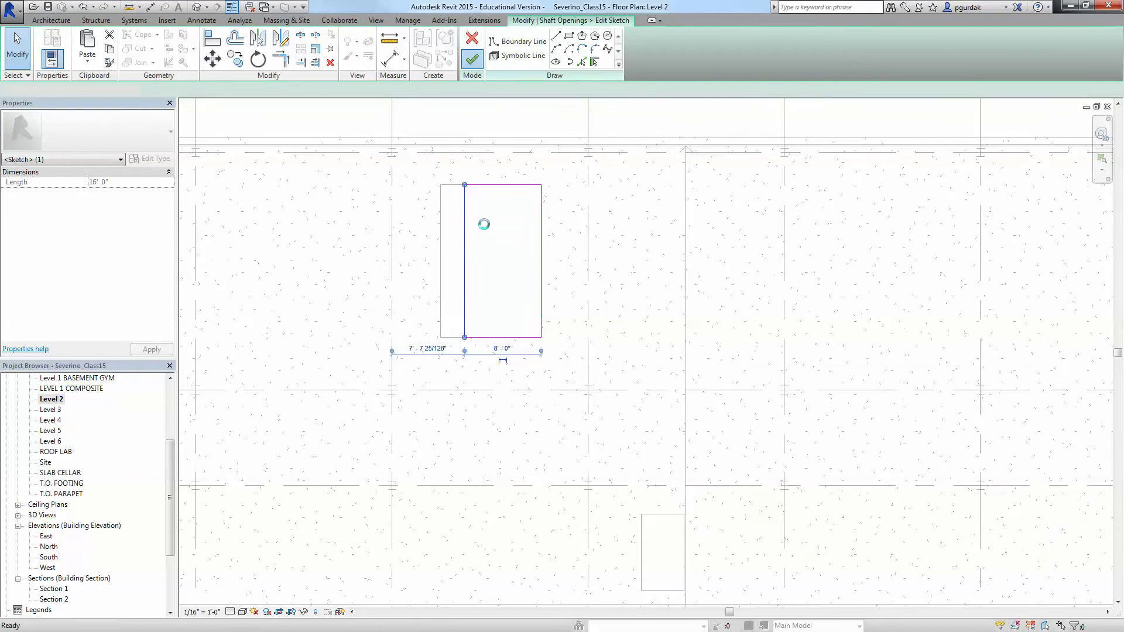
key(Escape)
scroll(484, 226, down, 2)
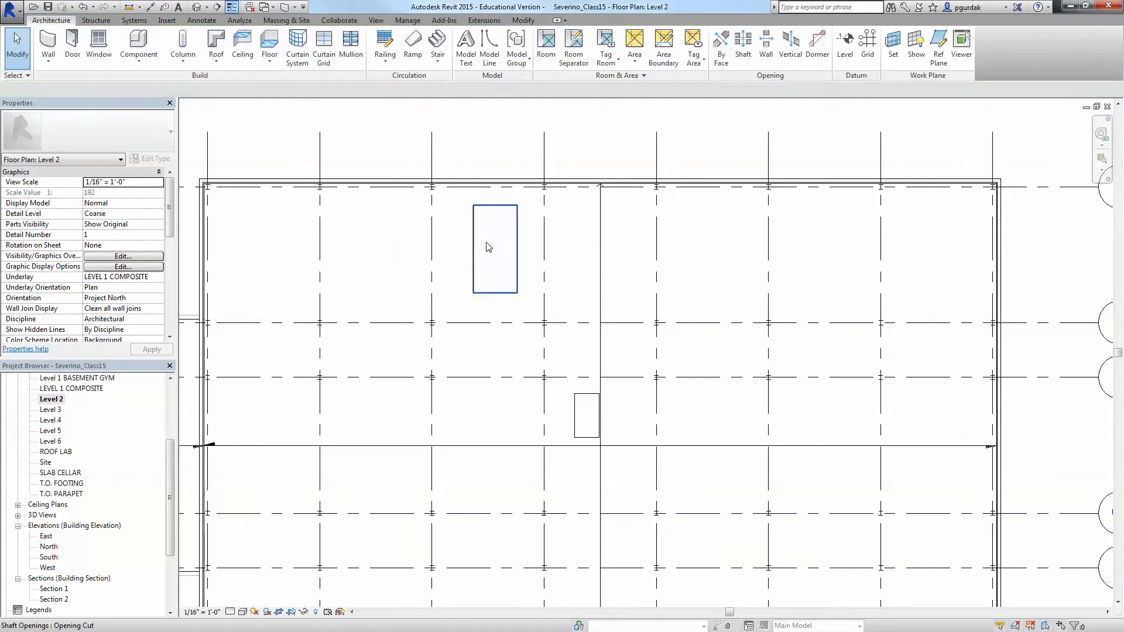
Step: Move the large shaft opening about 33' down the plan so its upper edge sits just below grid D
click(476, 237)
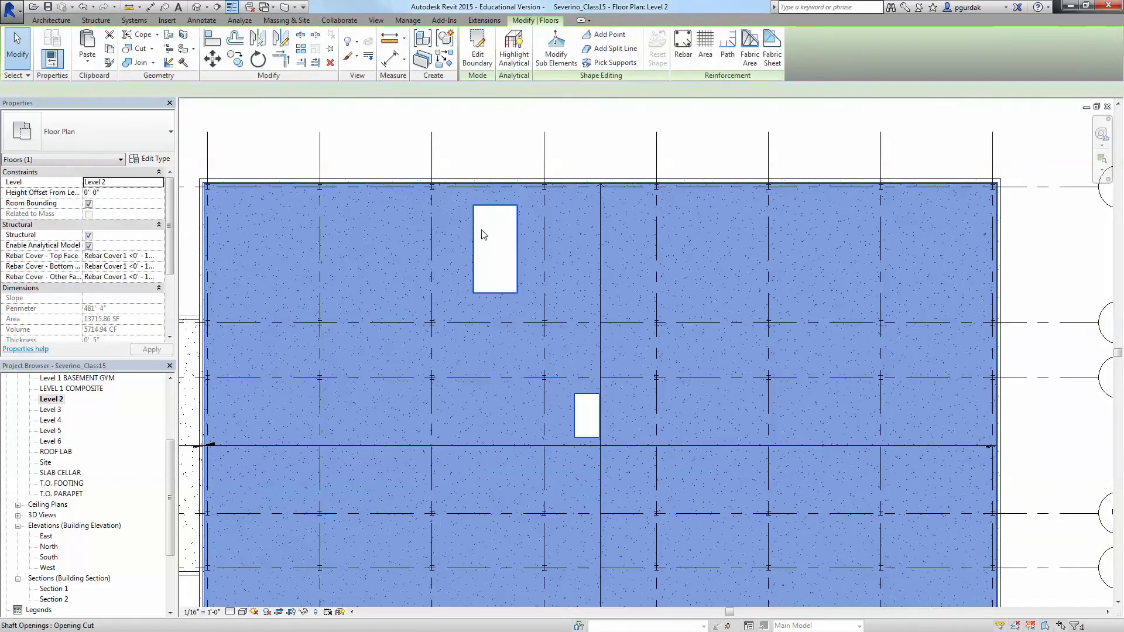
key(Escape)
click(490, 229)
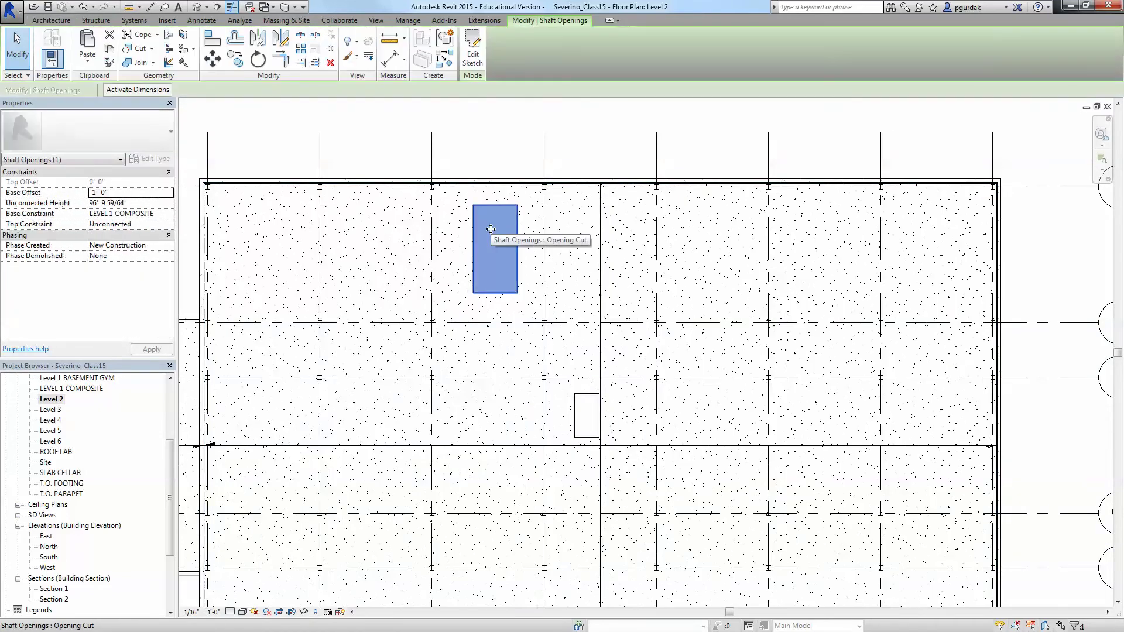
key(m)
key(v)
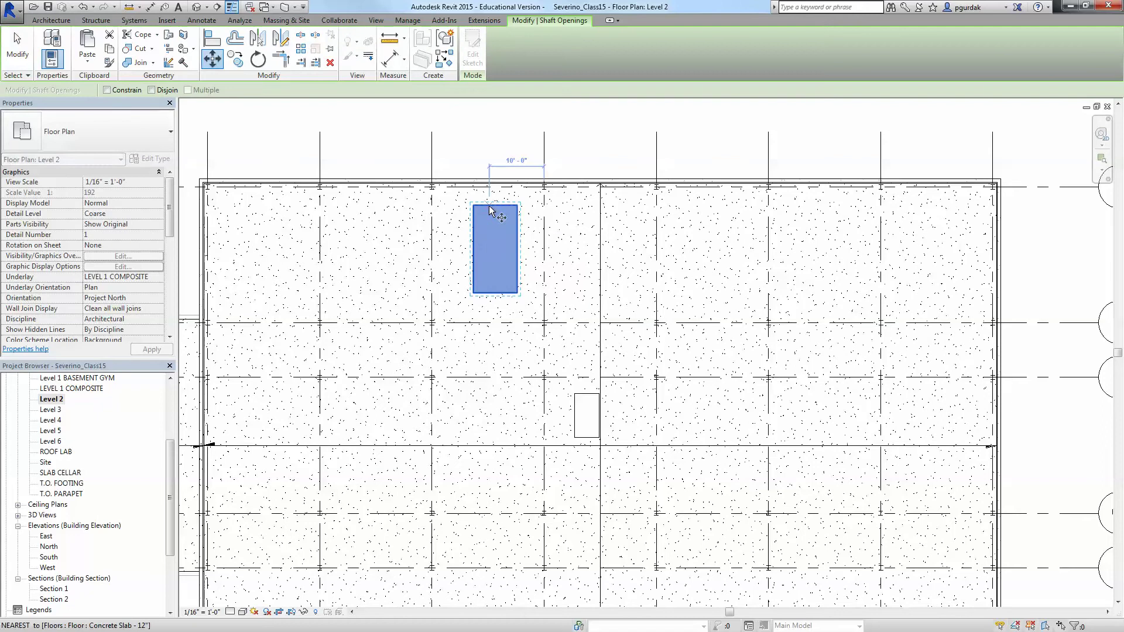
click(482, 293)
scroll(445, 387, up, 3)
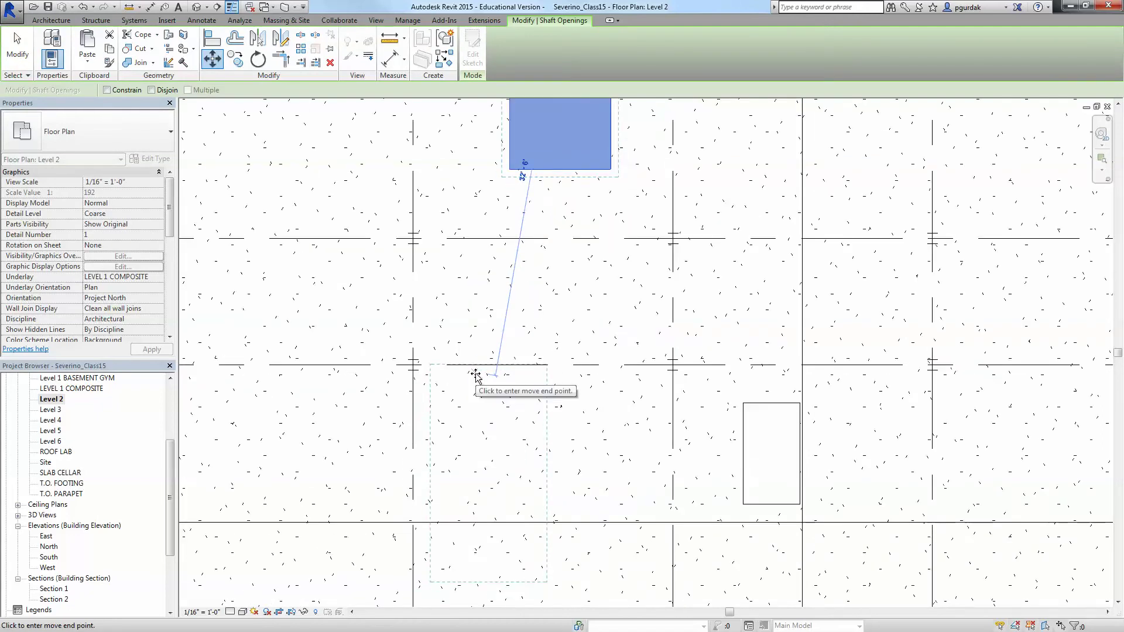
scroll(494, 351, down, 2)
scroll(498, 335, down, 3)
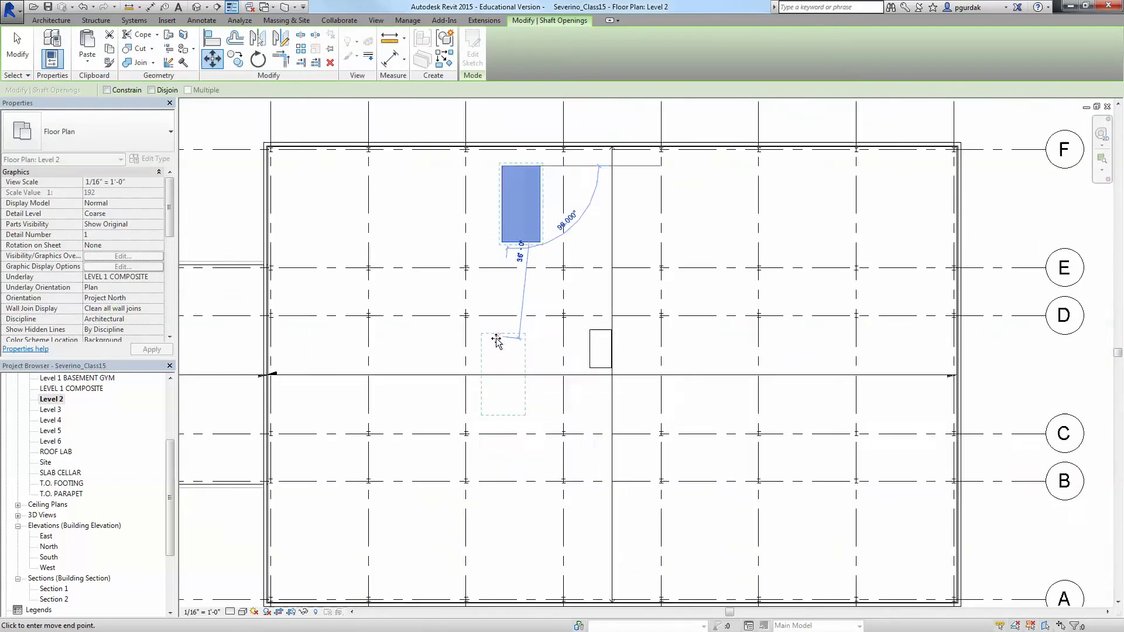
scroll(492, 329, up, 3)
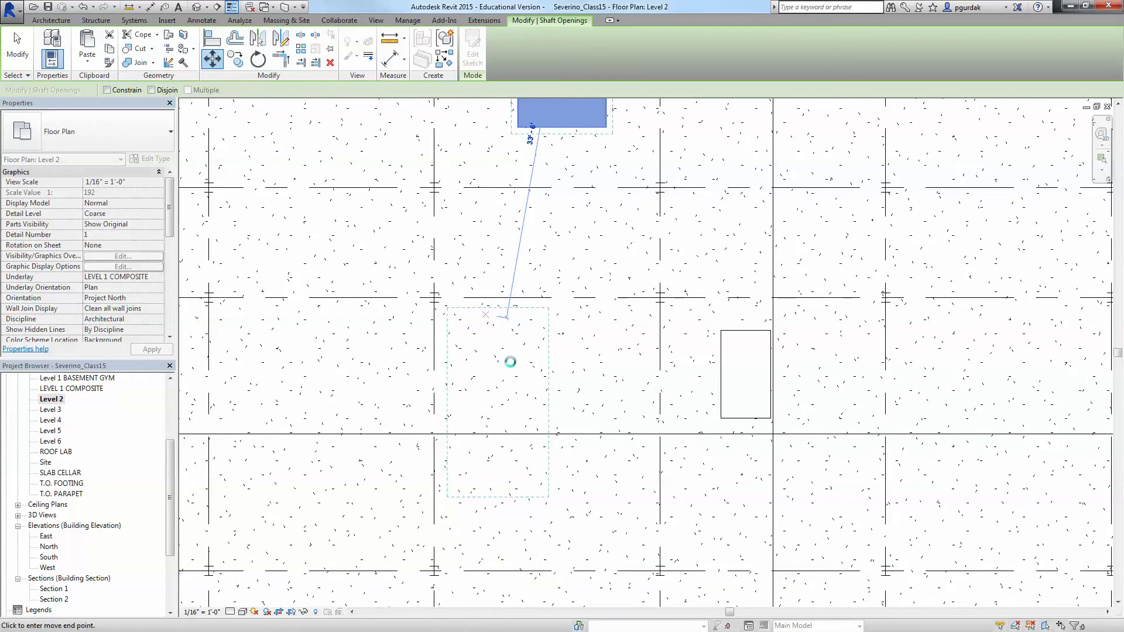
scroll(493, 296, up, 2)
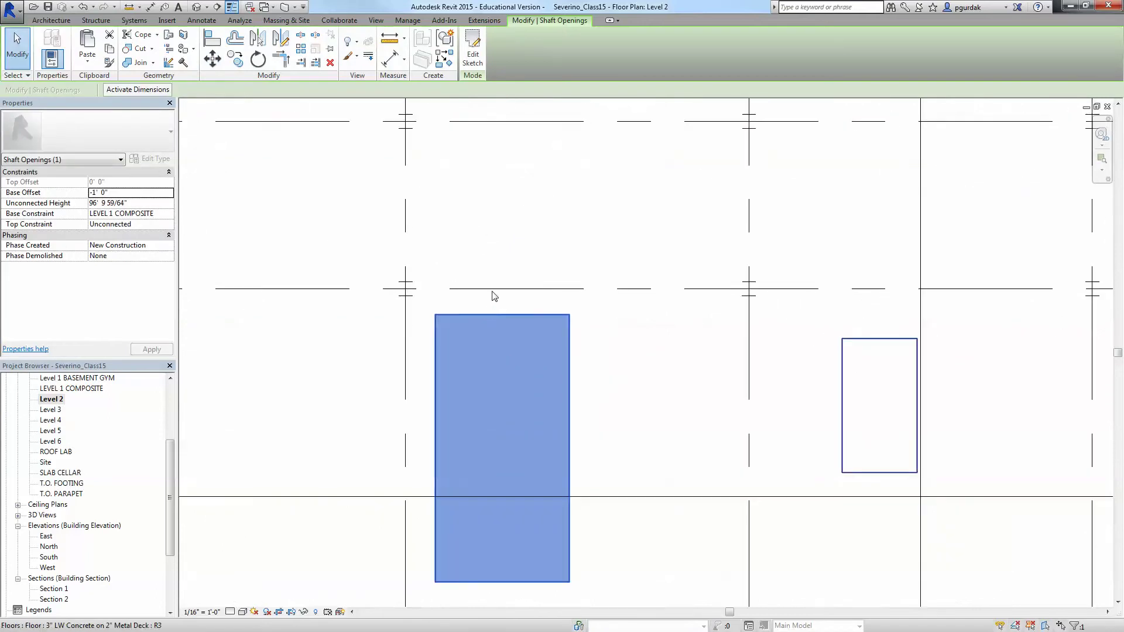
key(Escape)
scroll(491, 295, up, 2)
scroll(490, 311, down, 2)
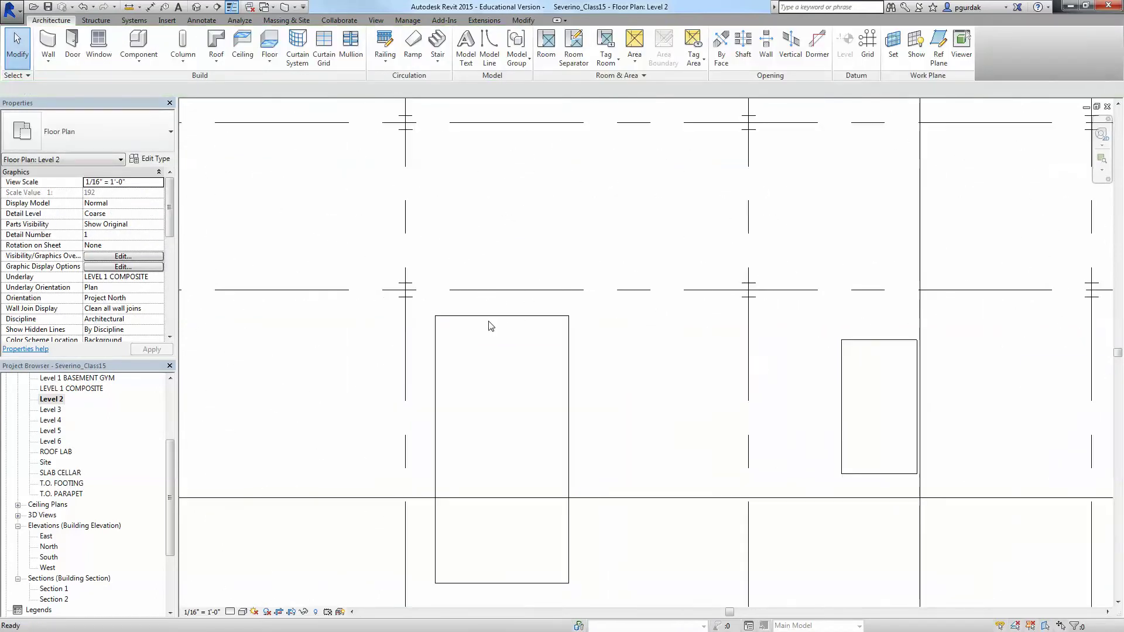
Step: Show the plan at Fine detail and move the shaft opening up about 1' 3" to the lower edge of the grid D beam
click(241, 611)
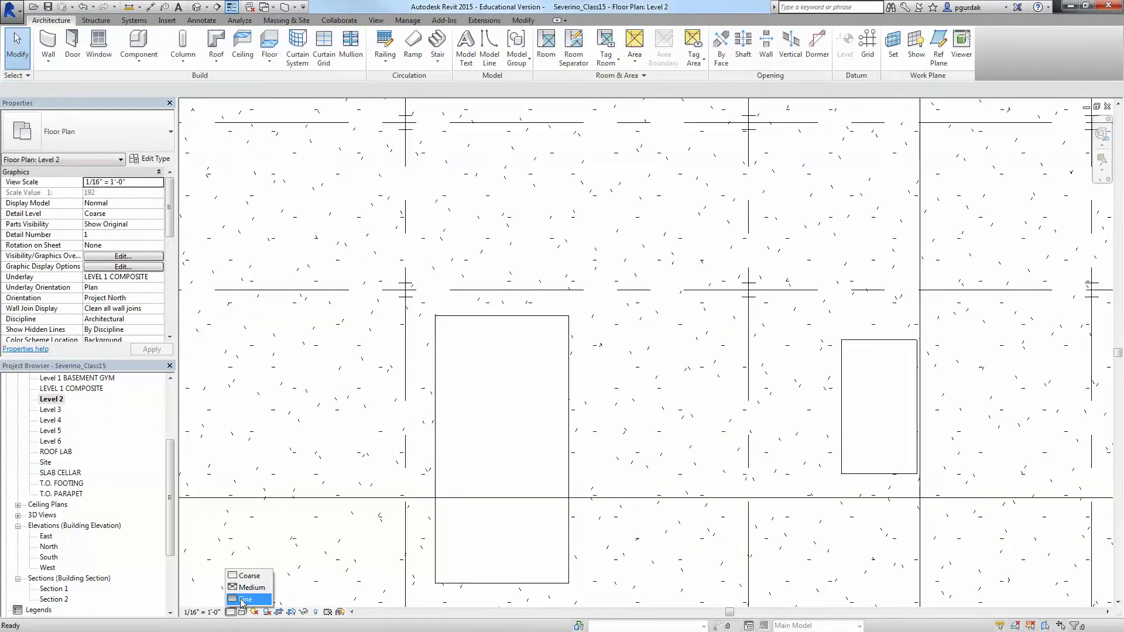
click(243, 600)
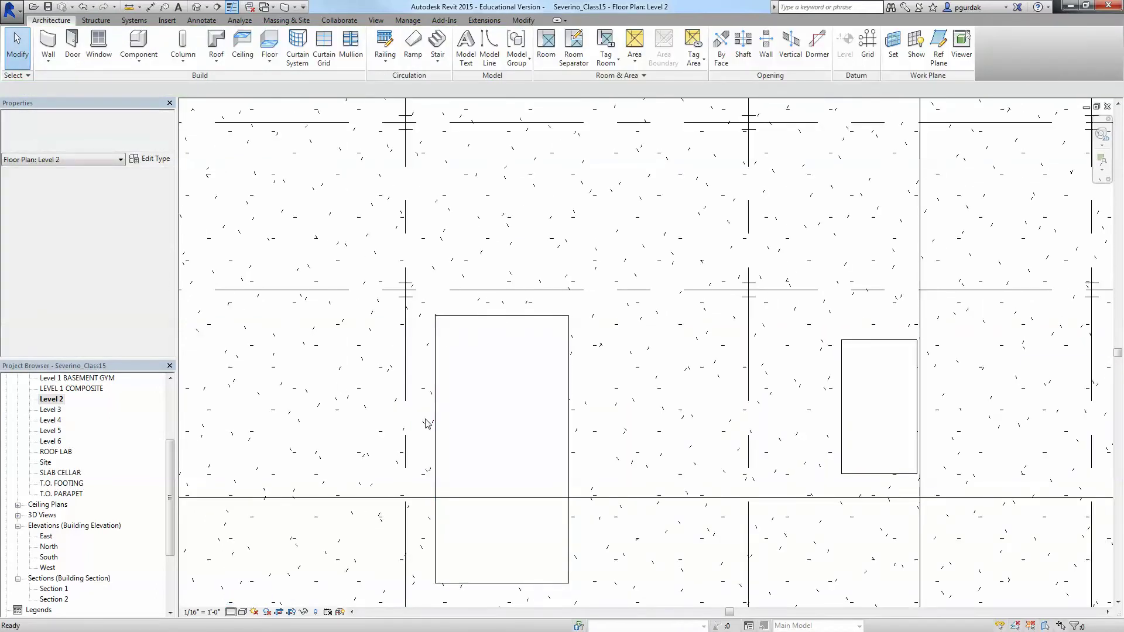
click(502, 329)
key(v)
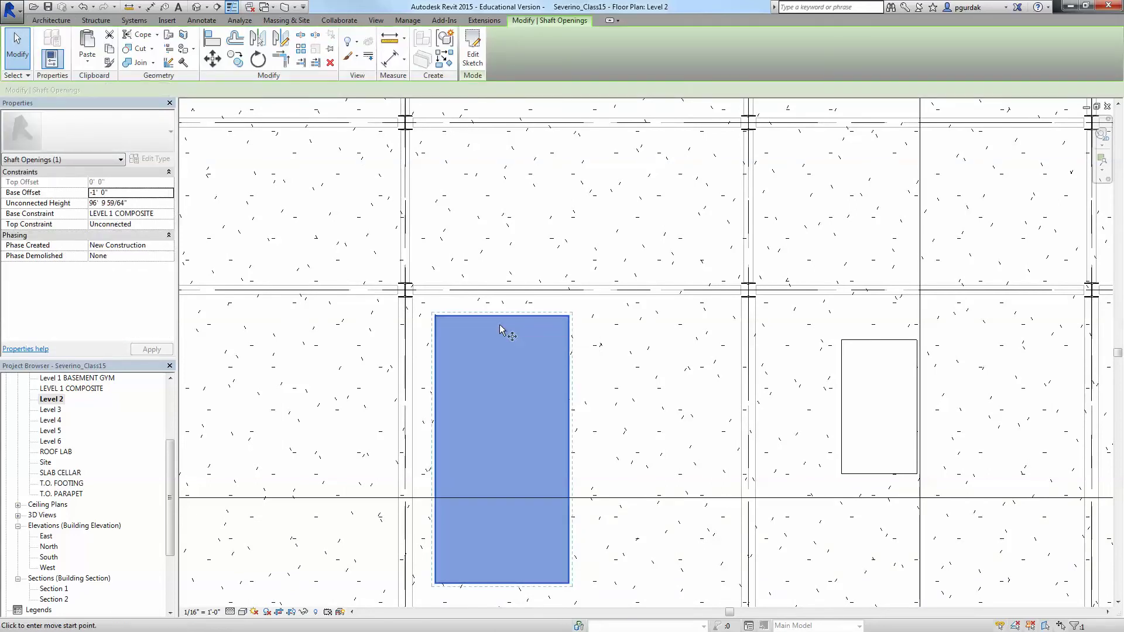
scroll(500, 319, up, 3)
click(499, 315)
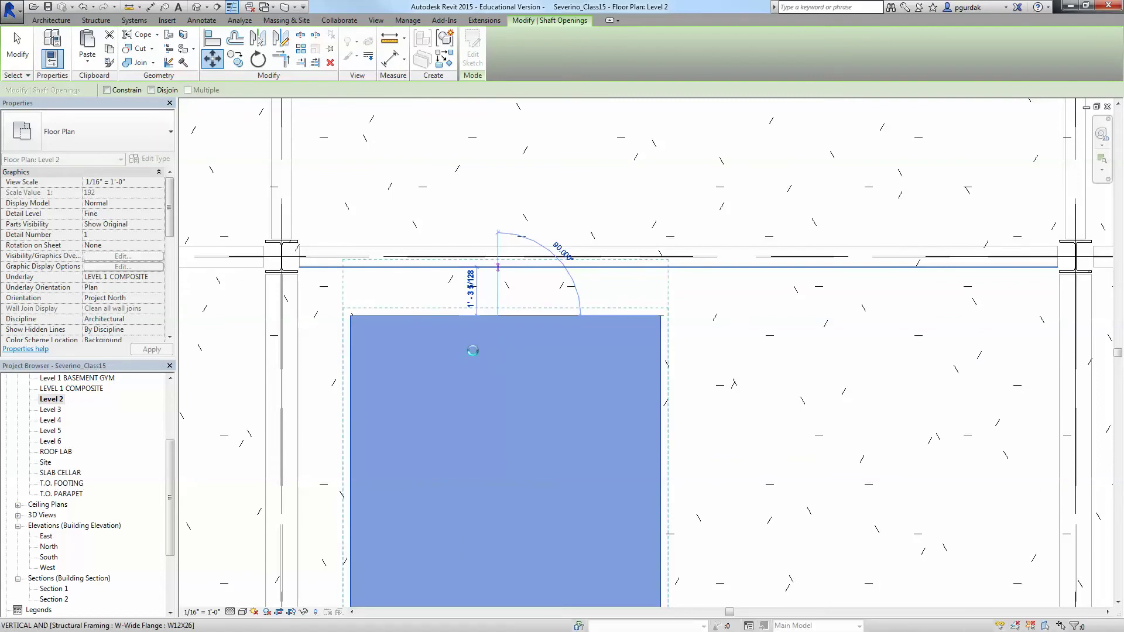
scroll(472, 347, down, 4)
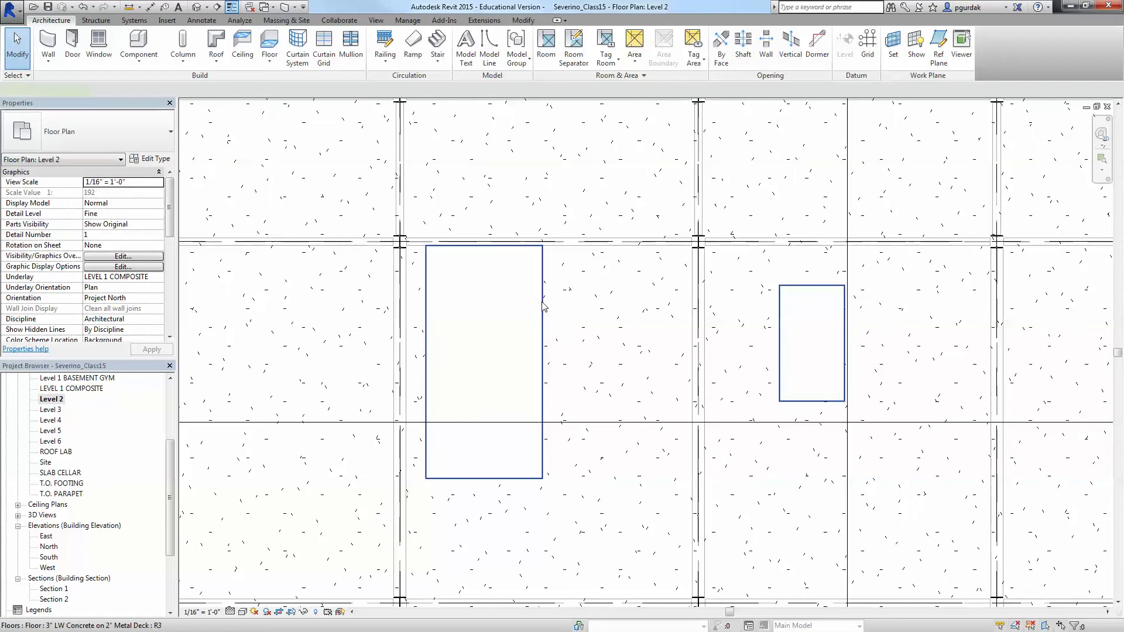
click(544, 305)
click(478, 46)
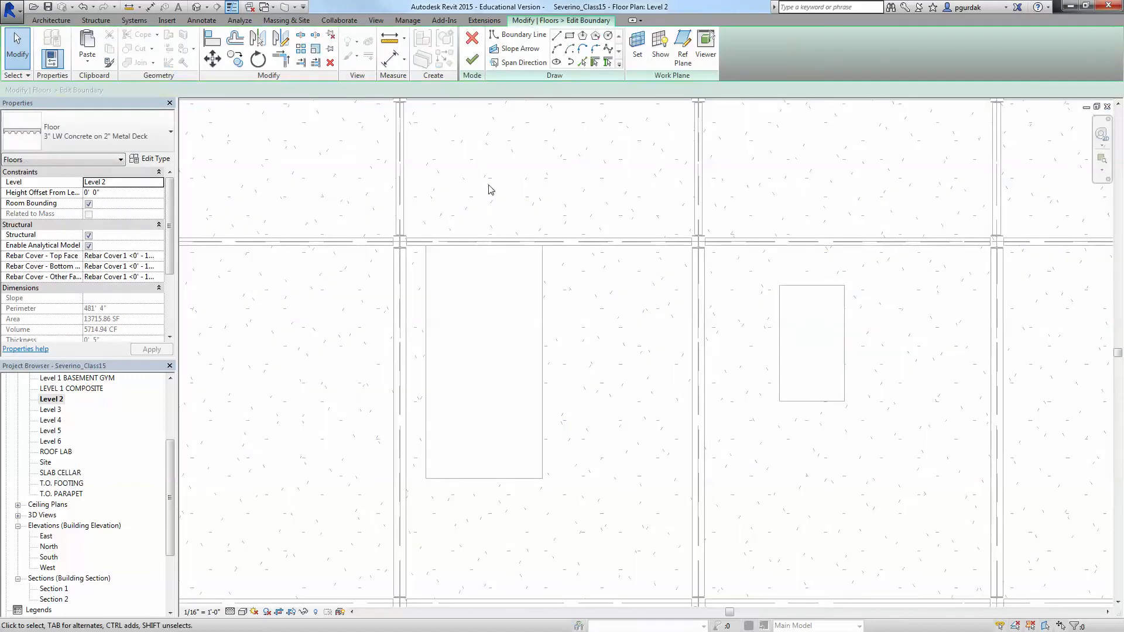
click(471, 59)
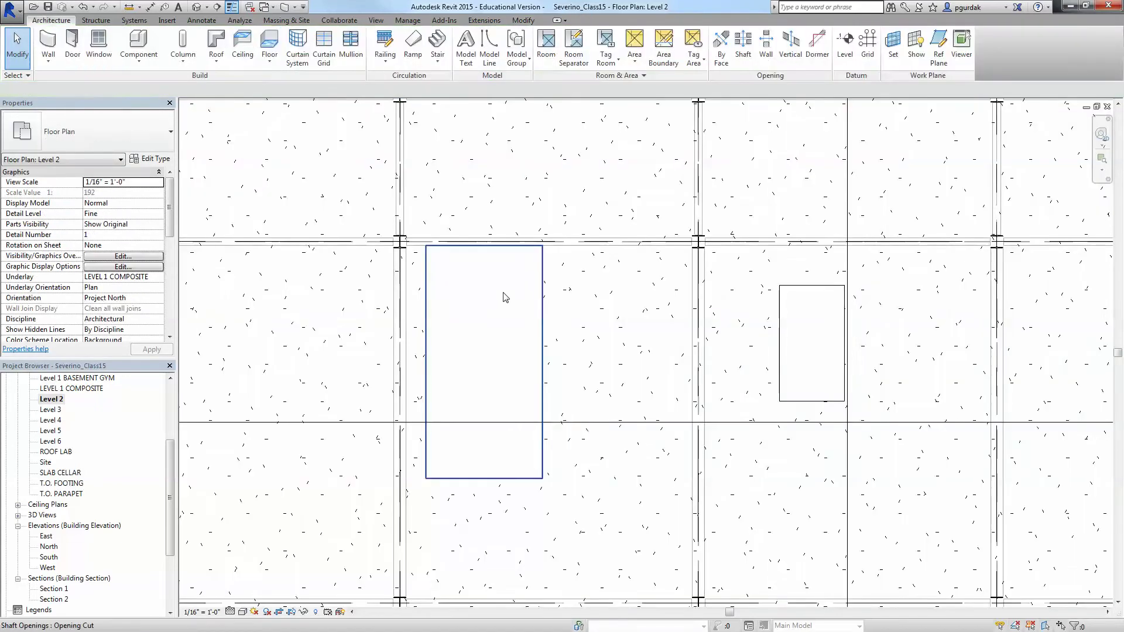
Step: Edit the relocated shaft opening's sketch and set its width to 5' 8" by shifting the left edge
click(504, 293)
click(482, 51)
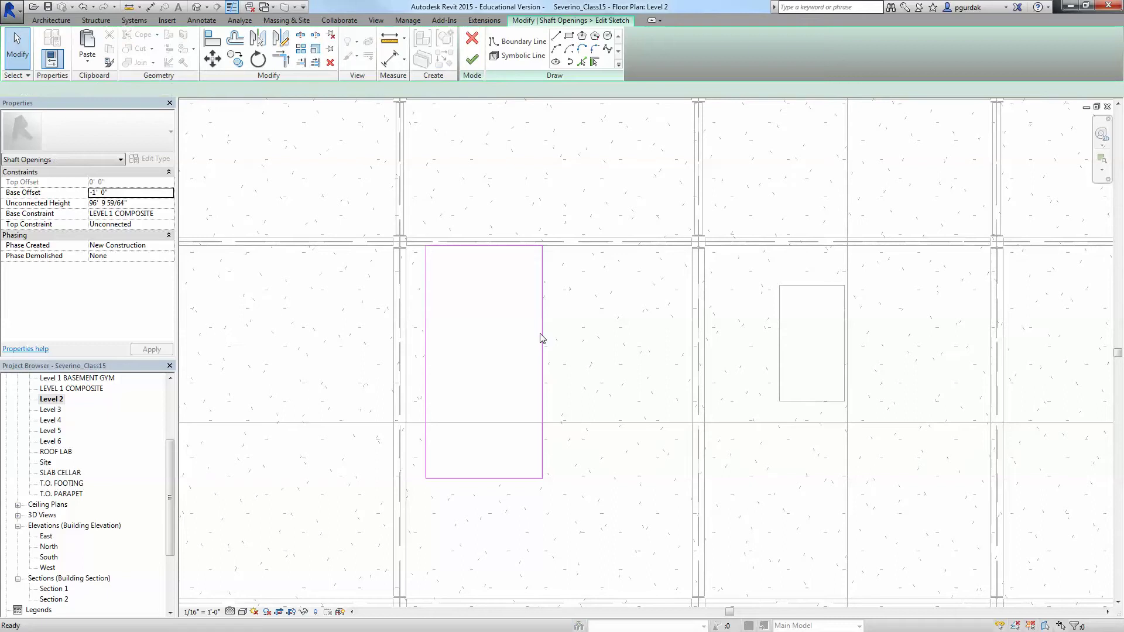
click(448, 245)
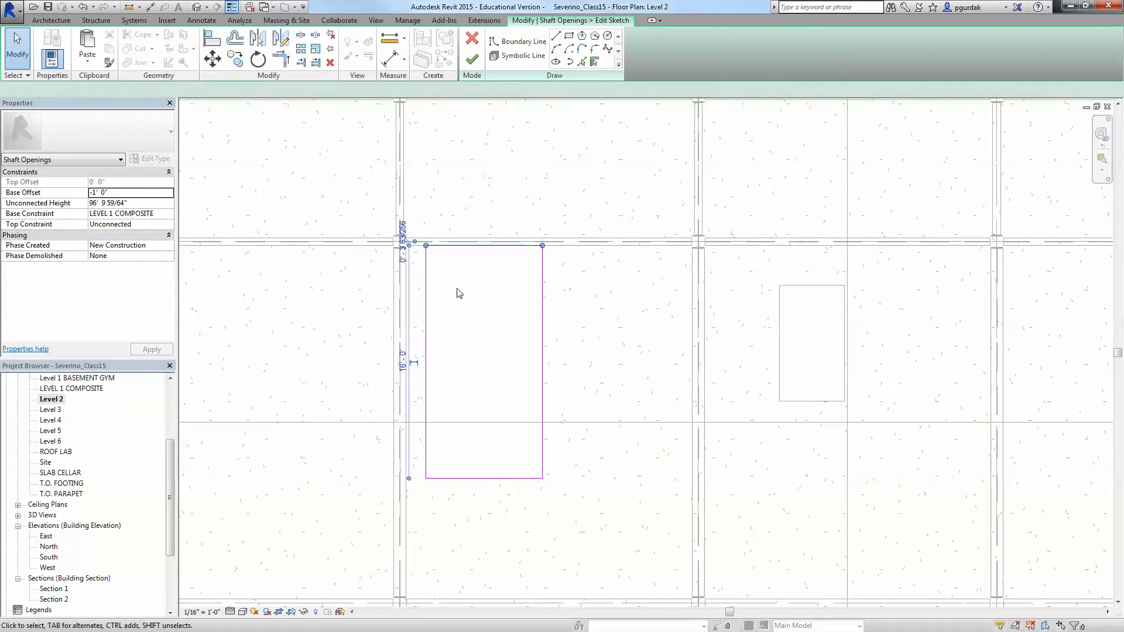
scroll(468, 313, down, 1)
click(446, 347)
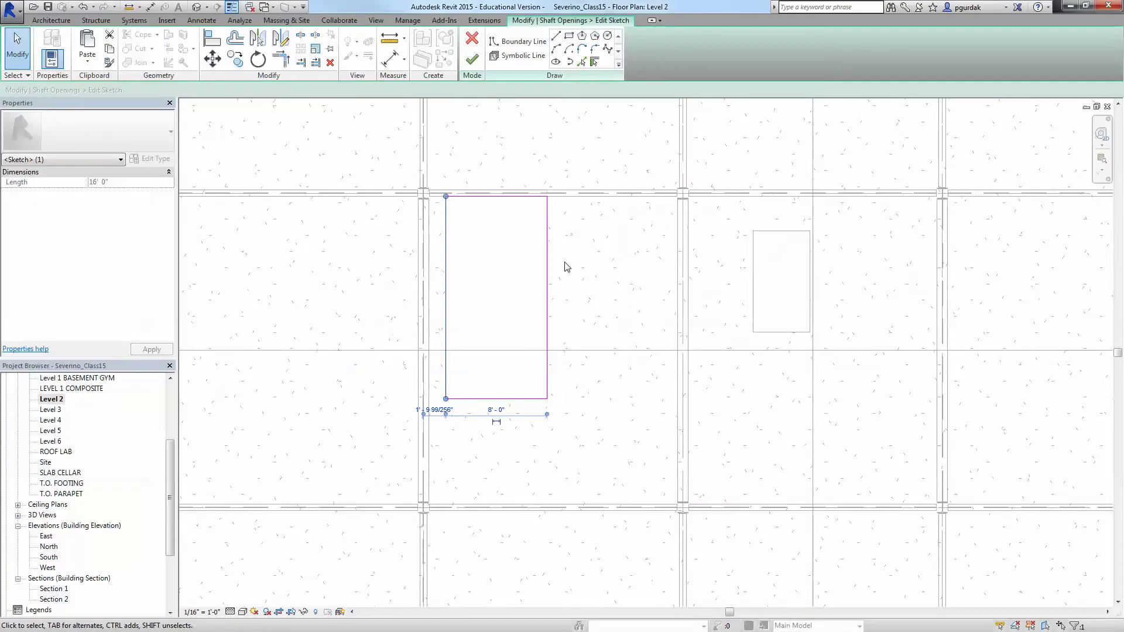
scroll(494, 413, up, 2)
click(497, 414)
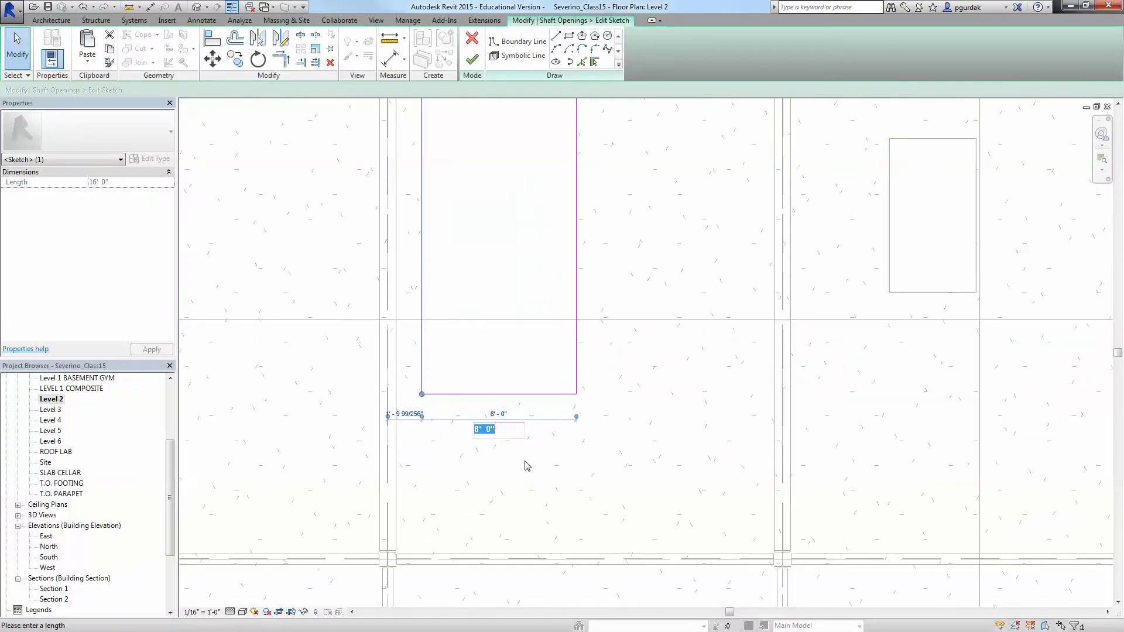
text(5' 8)
key(Return)
scroll(557, 374, down, 3)
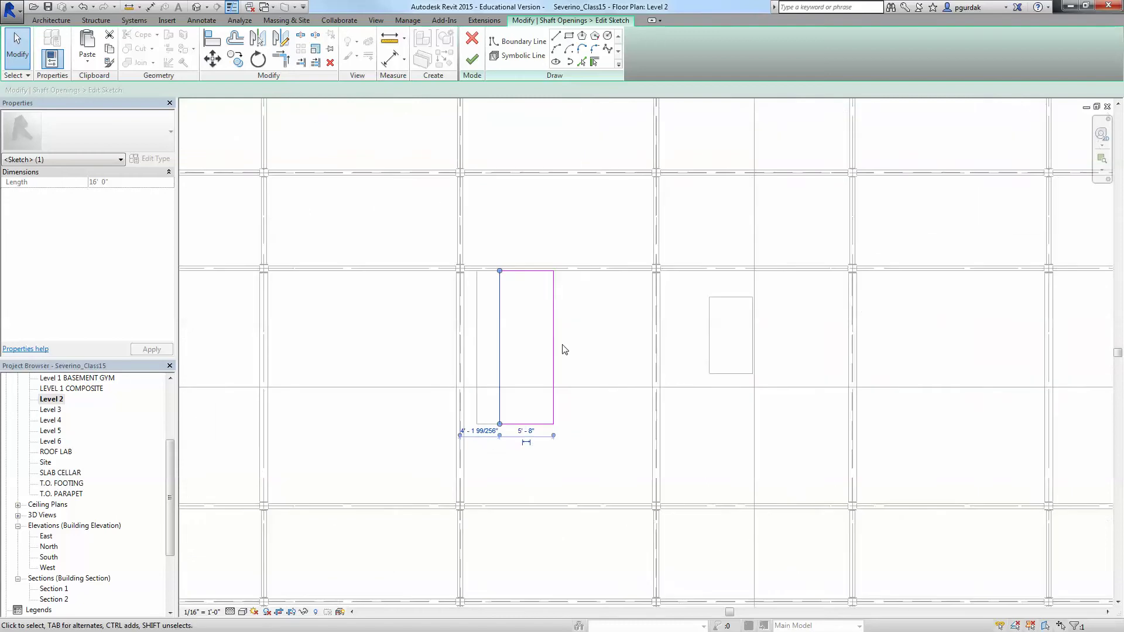
click(563, 346)
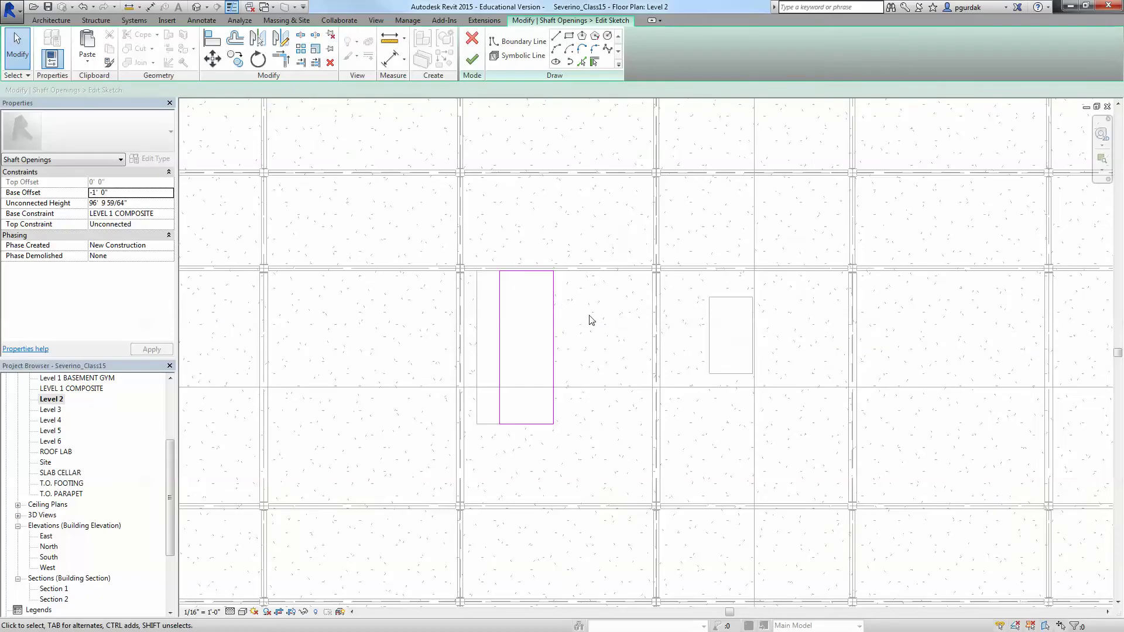
click(536, 271)
scroll(480, 381, up, 4)
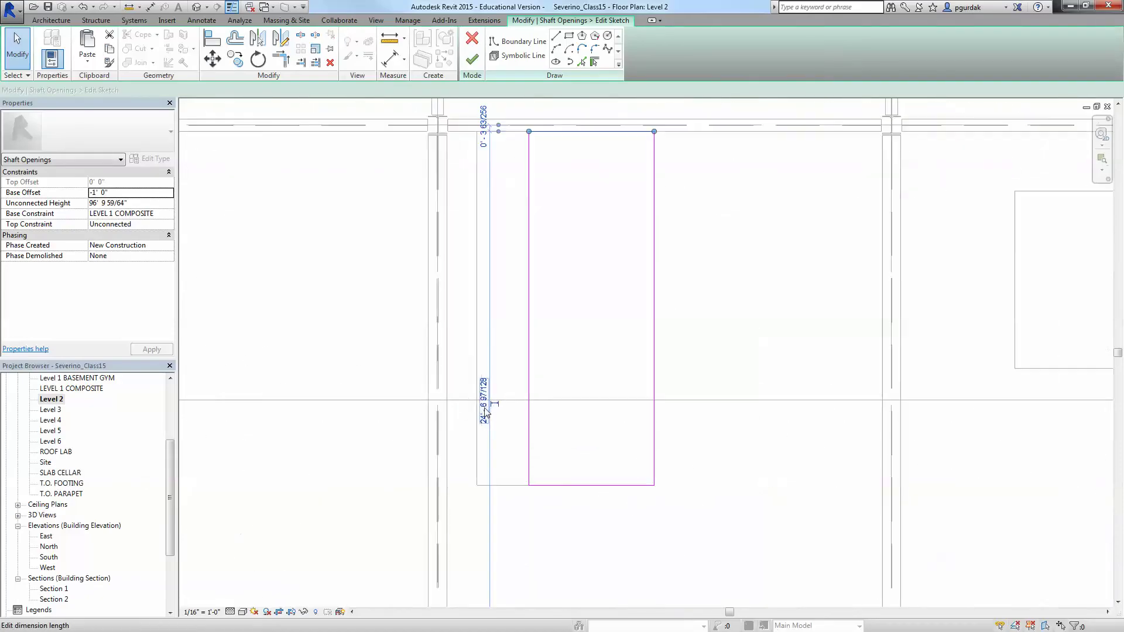
scroll(484, 409, up, 1)
scroll(652, 245, down, 3)
click(572, 339)
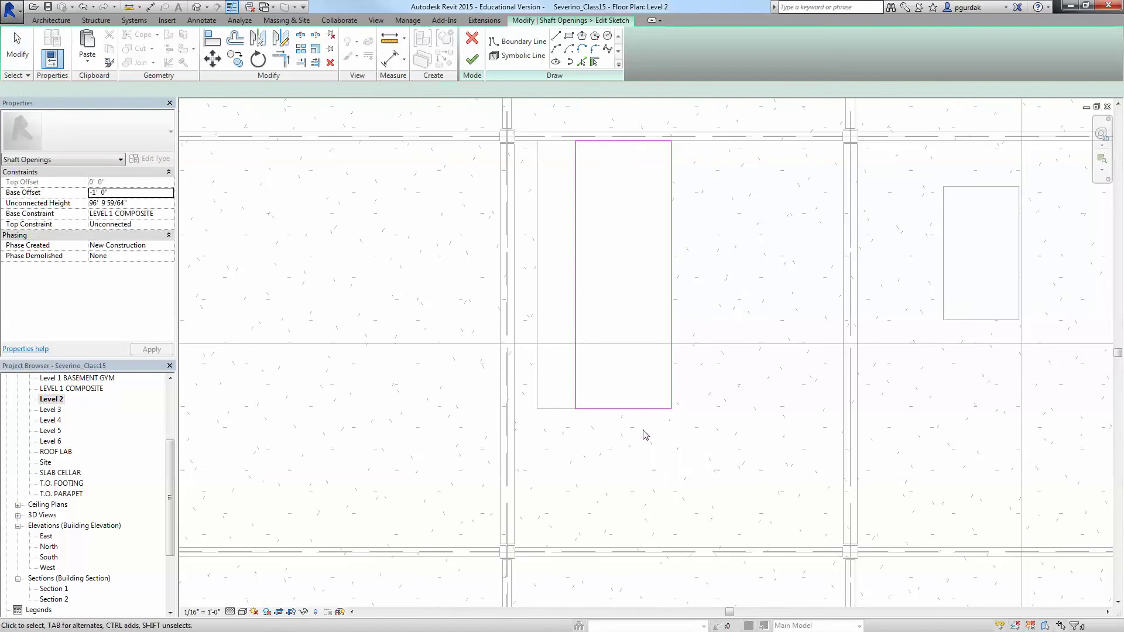
Step: Shorten the shaft sketch to about 8' by moving its lower edge, then finish the sketch and deselect the opening
click(644, 410)
click(682, 274)
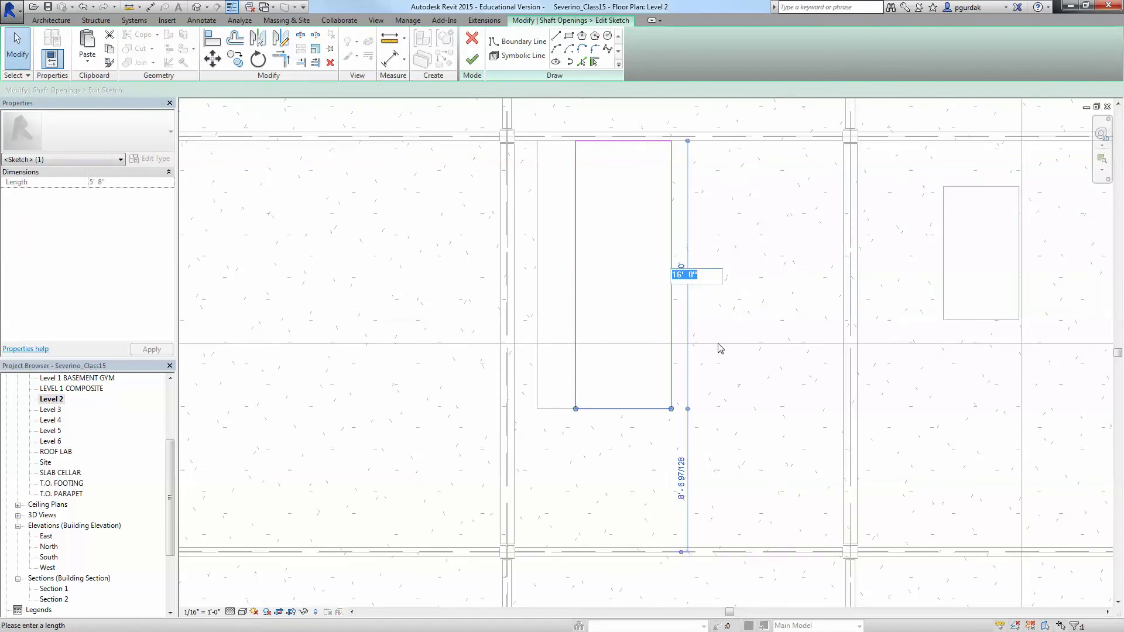
text(8'4)
key(Return)
scroll(732, 349, down, 2)
click(746, 271)
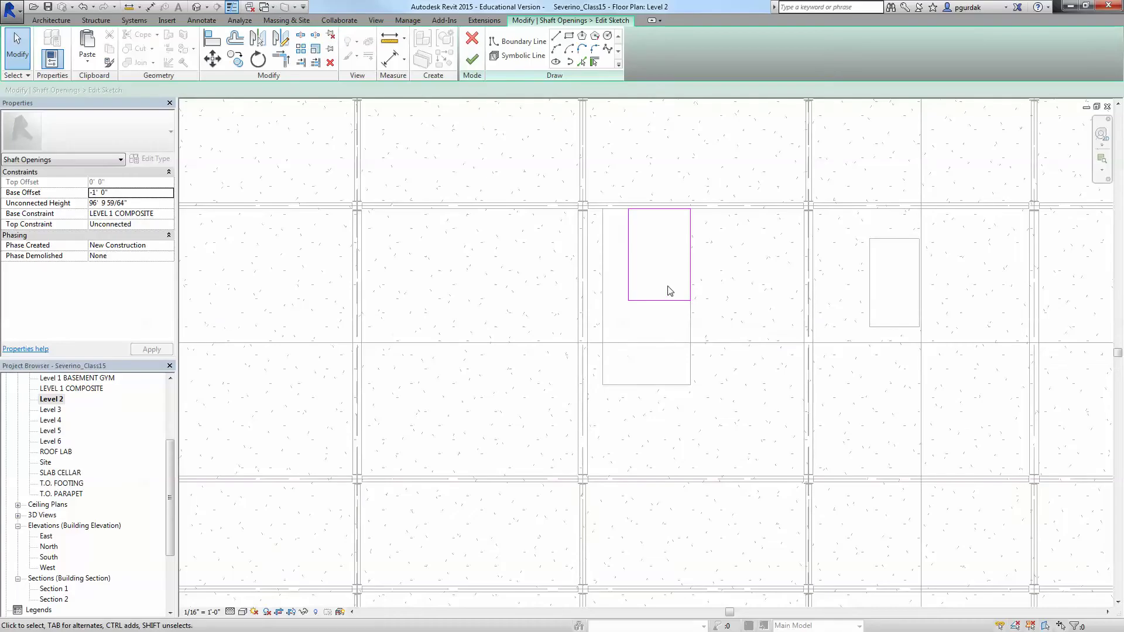
click(473, 61)
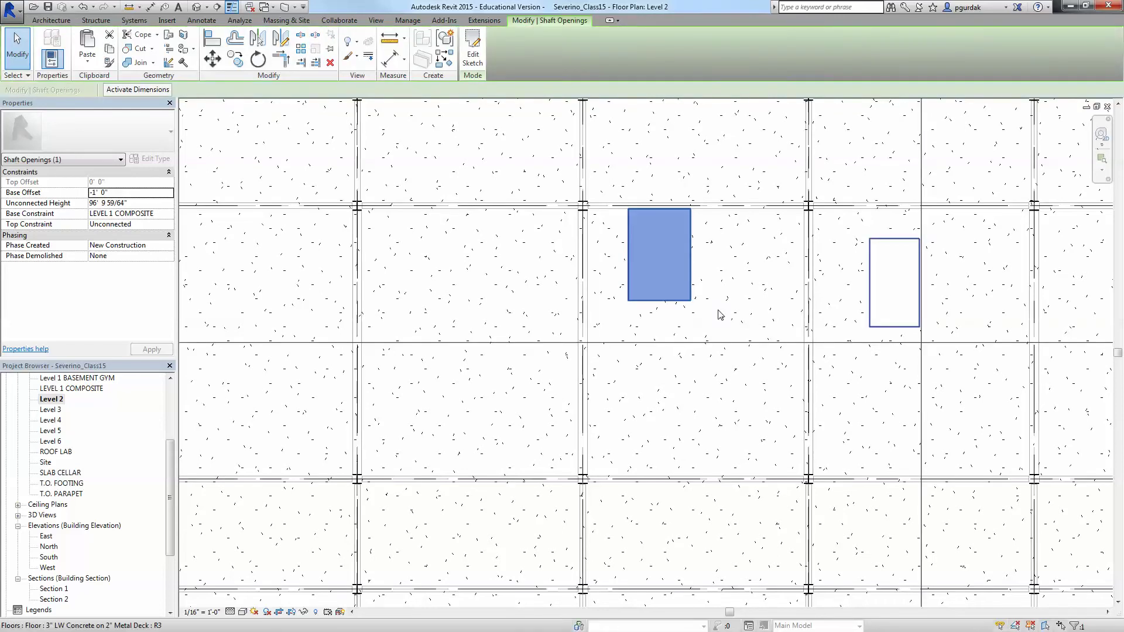
click(721, 258)
middle_drag(723, 255, 602, 262)
key(Escape)
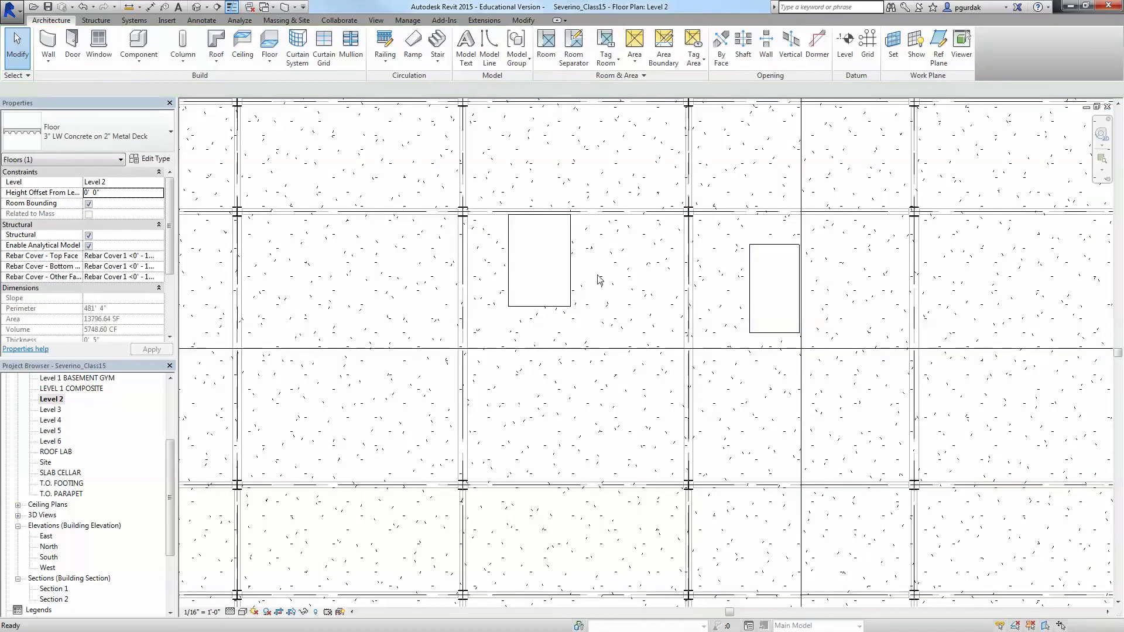
Step: Delete the smaller shaft opening in the bay to the east and dimension the remaining opening's vertical length
click(761, 254)
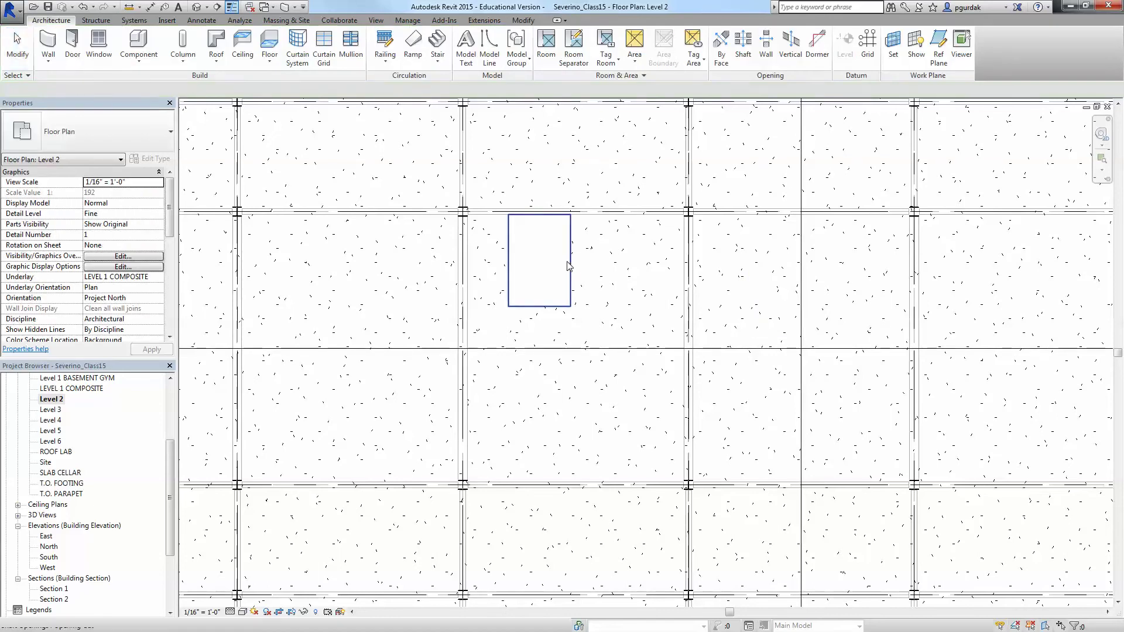
key(d)
key(i)
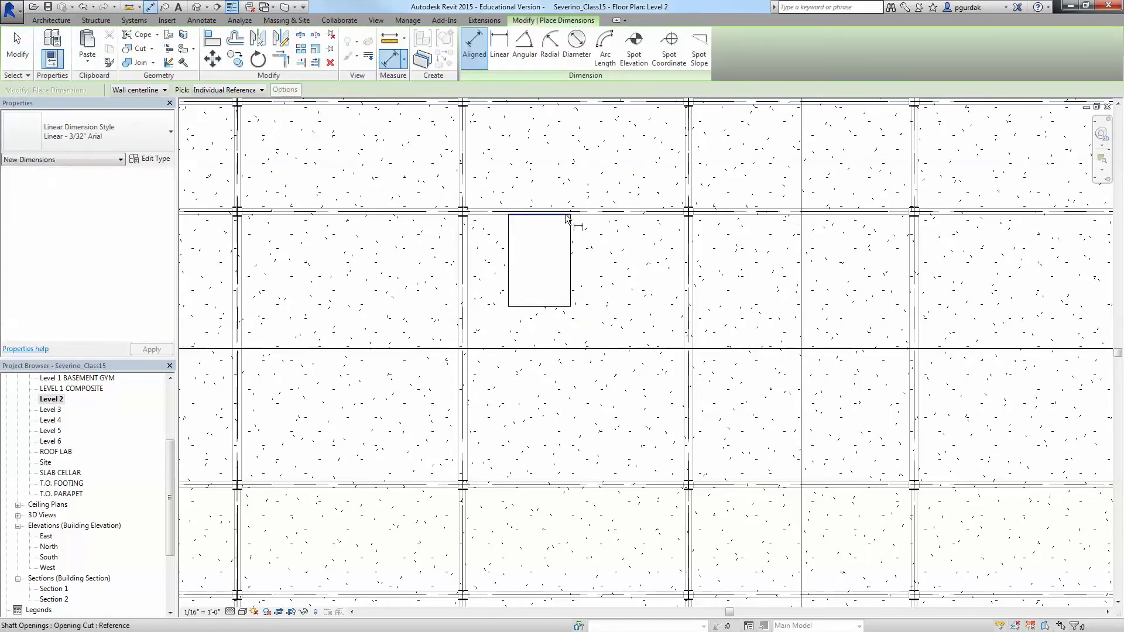
click(557, 307)
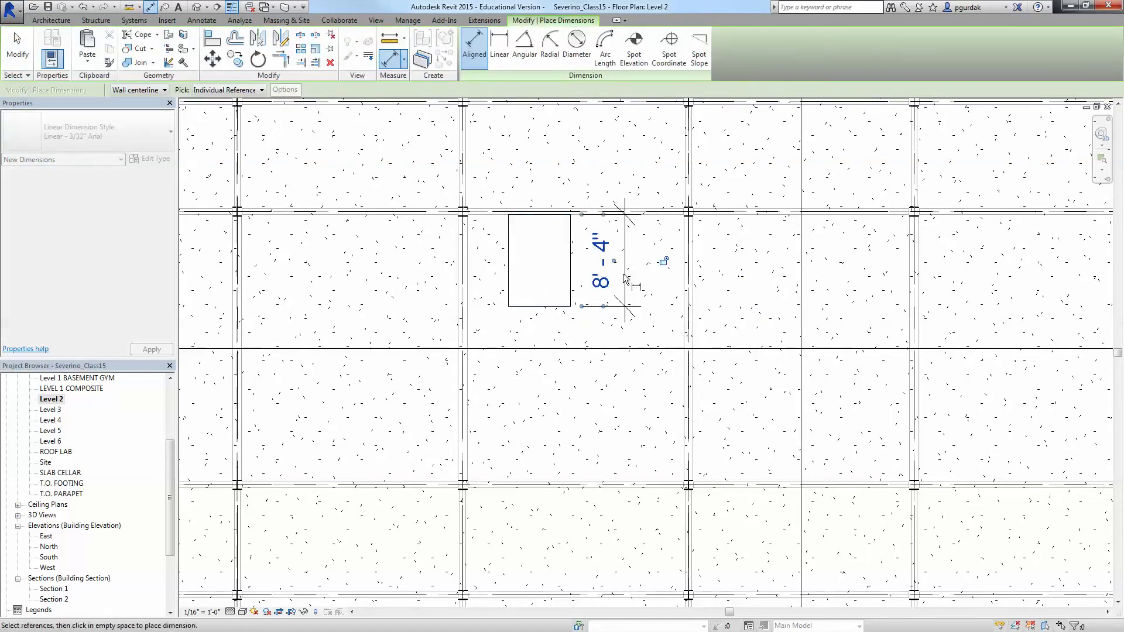
click(623, 261)
scroll(561, 258, up, 3)
key(Escape)
key(Escape)
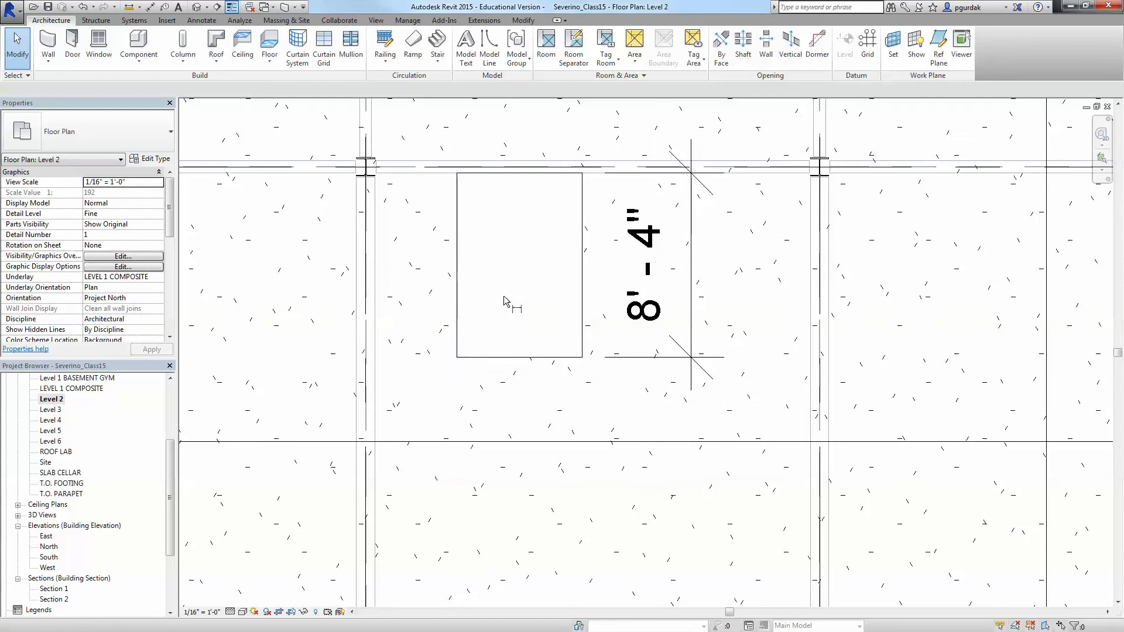
Step: Dimension the remaining shaft opening's width between its two vertical edges, below the opening
key(d)
key(i)
click(458, 310)
click(585, 334)
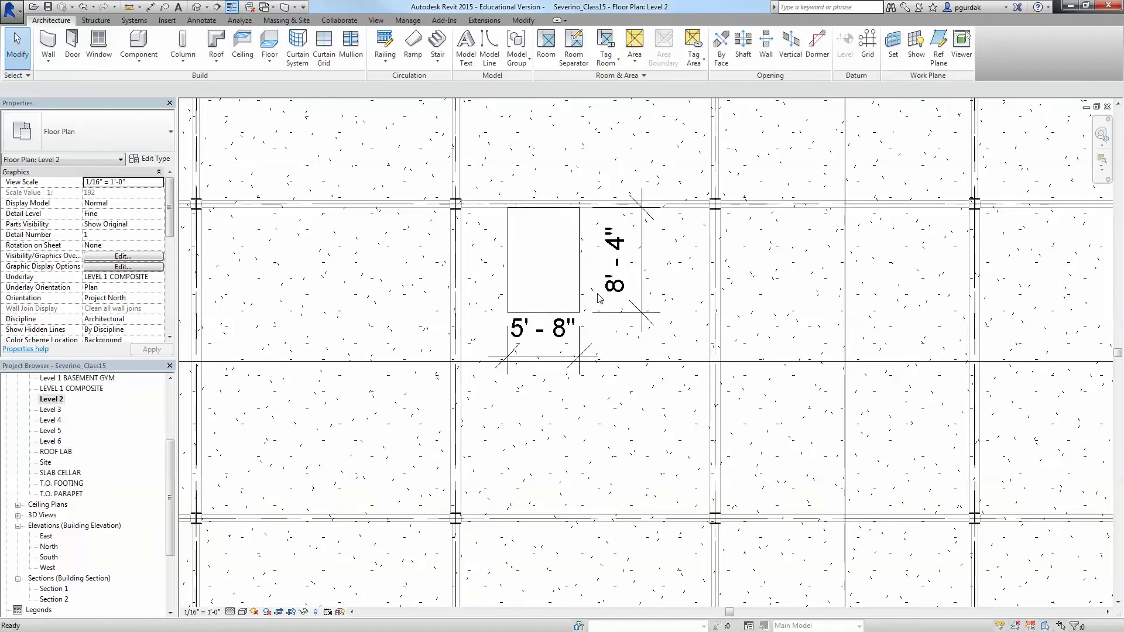
Step: Edit the shaft opening's sketch, lengthen it to 16' 8" by moving the lower edge down, and finish the sketch
click(565, 282)
click(472, 47)
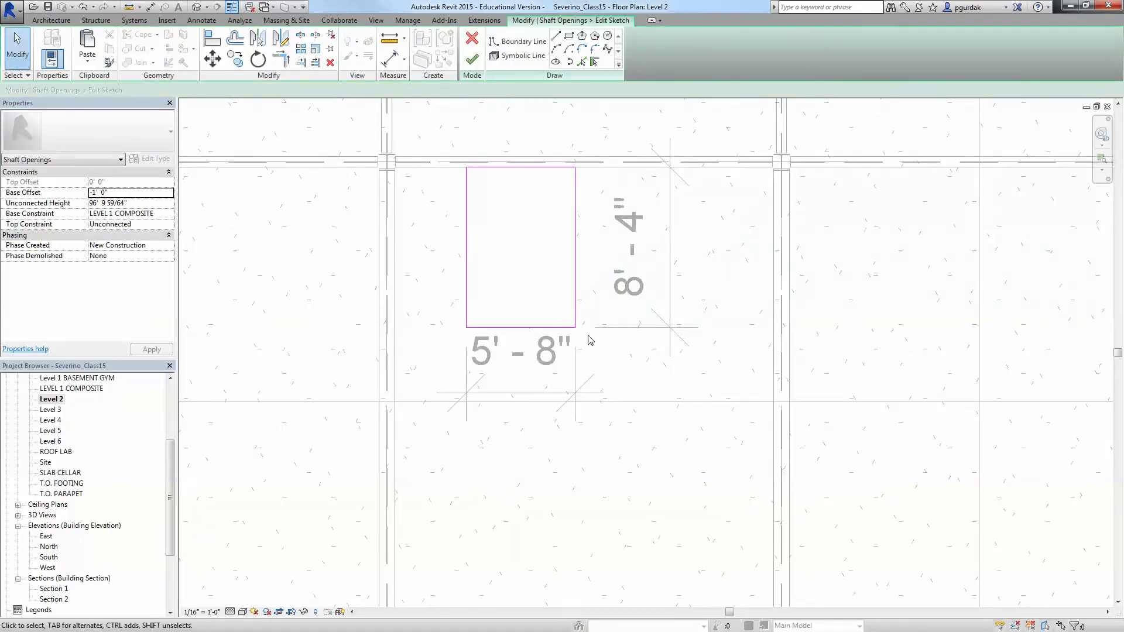
scroll(567, 285, down, 1)
click(545, 313)
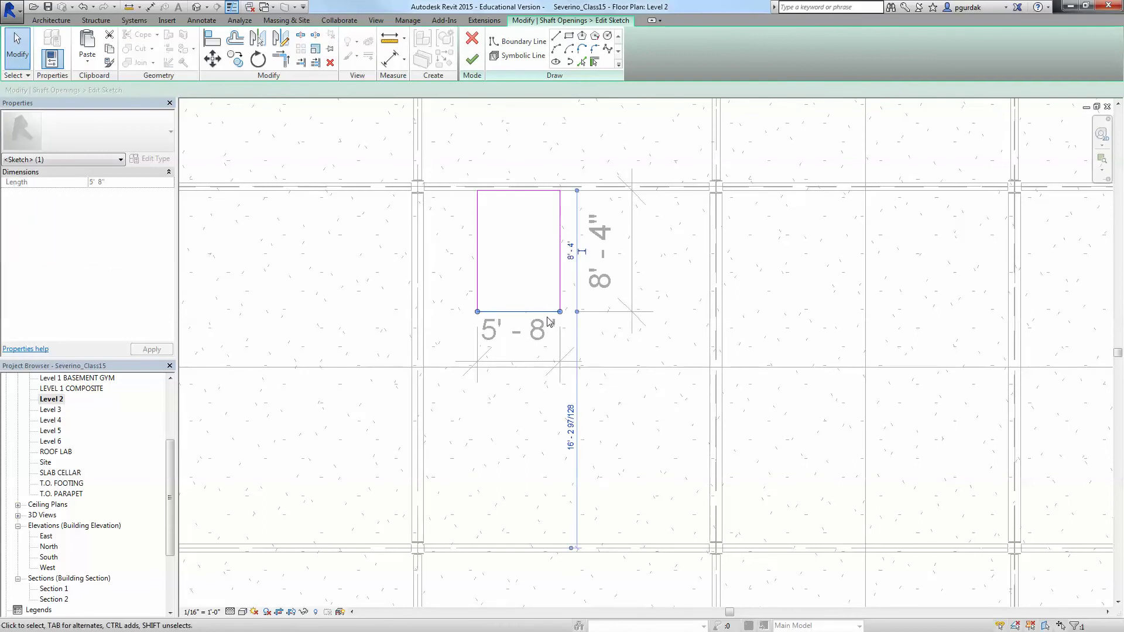
key(m)
key(v)
click(539, 190)
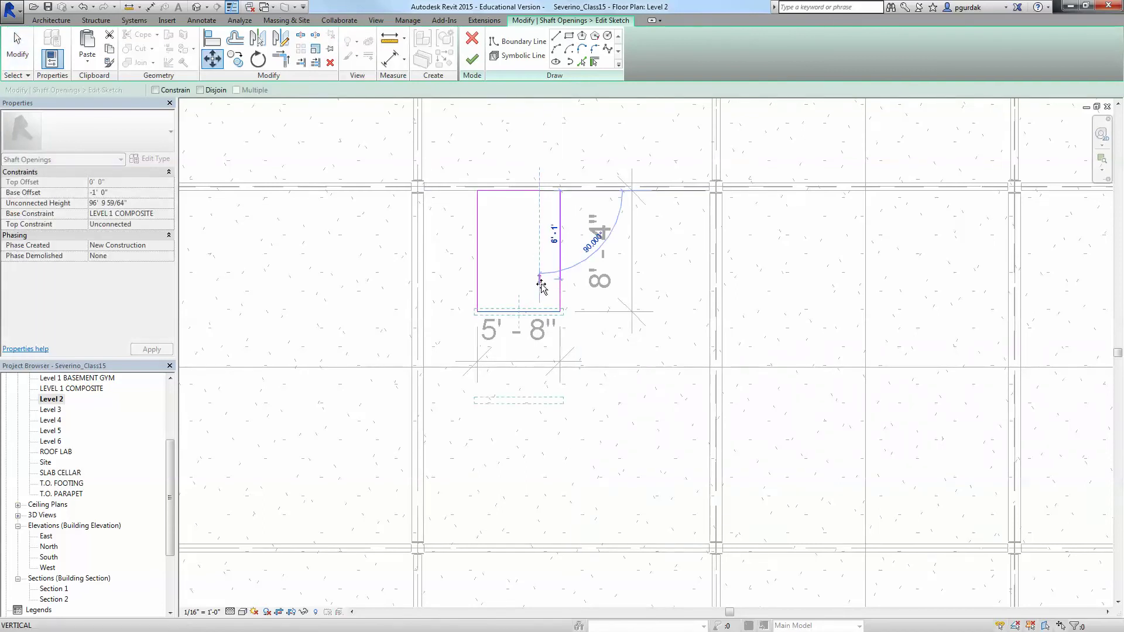
click(540, 313)
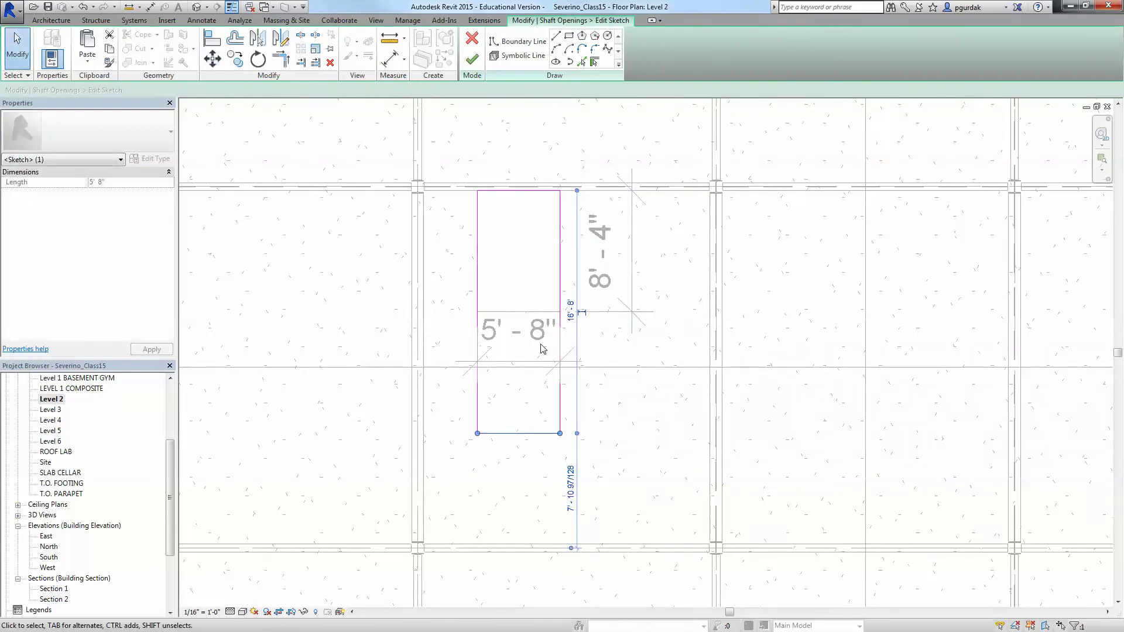
click(538, 265)
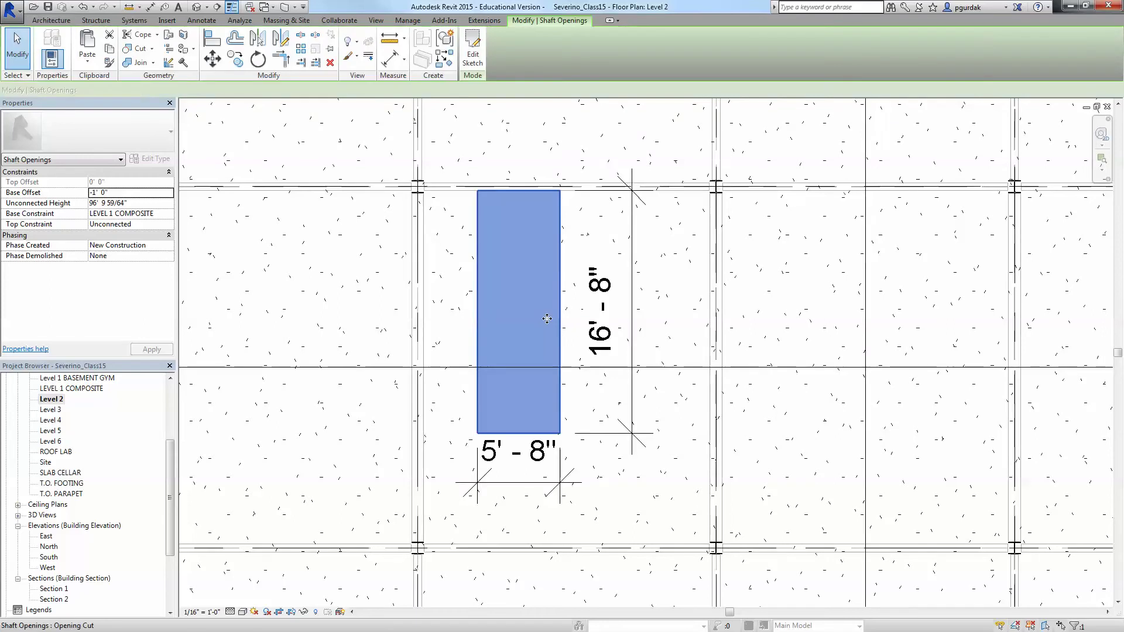
key(Escape)
scroll(507, 296, down, 2)
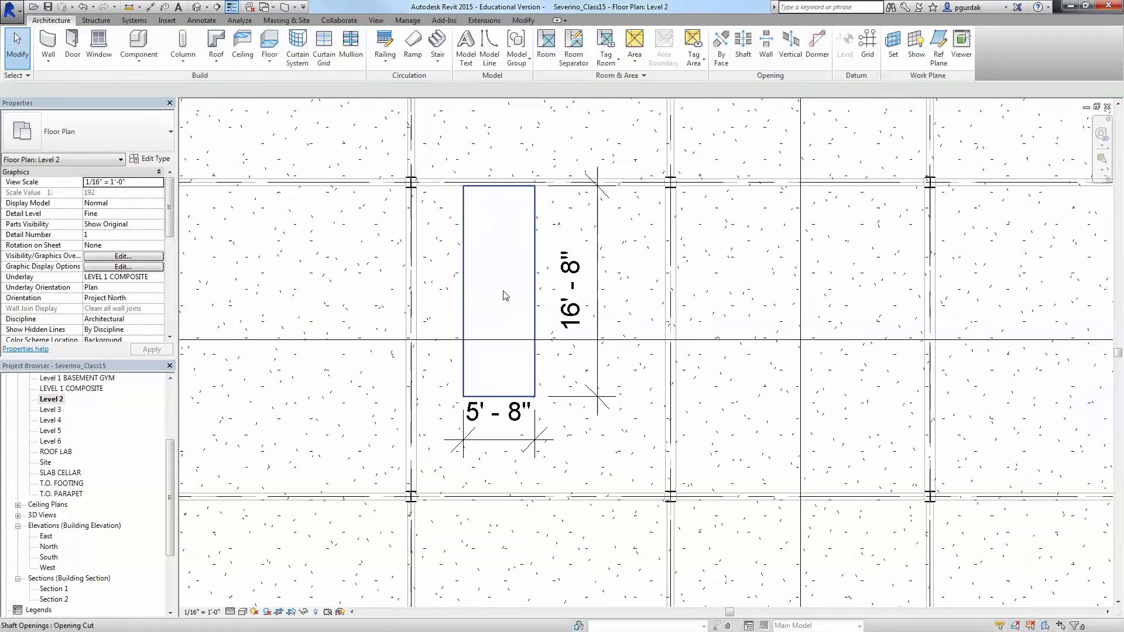
key(alt)
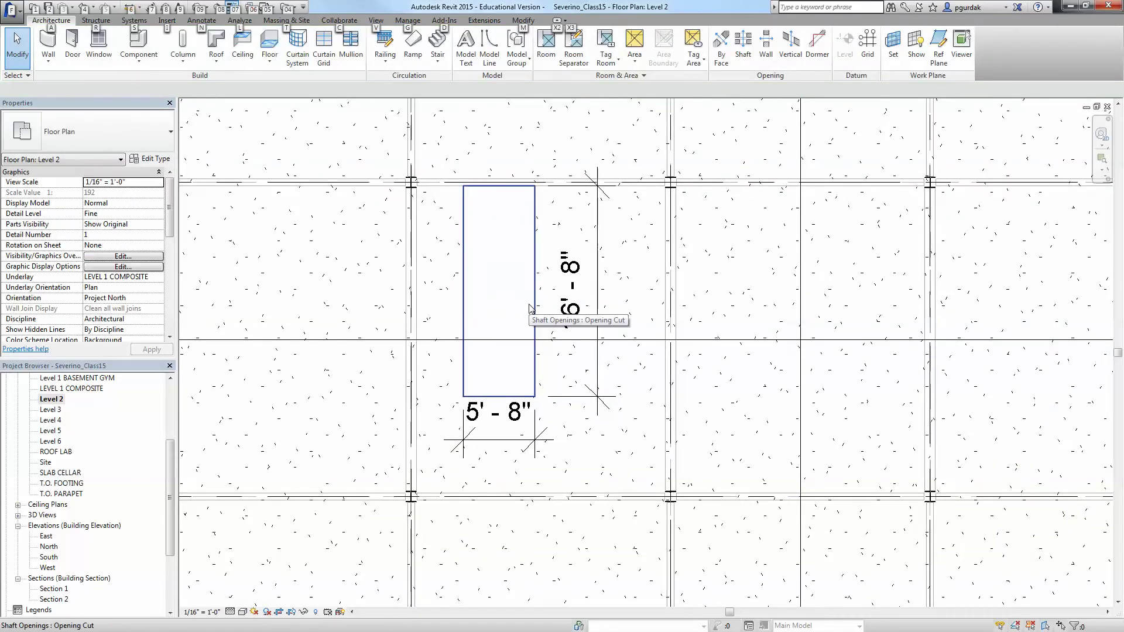
key(alt+Tab)
key(alt+Tab)
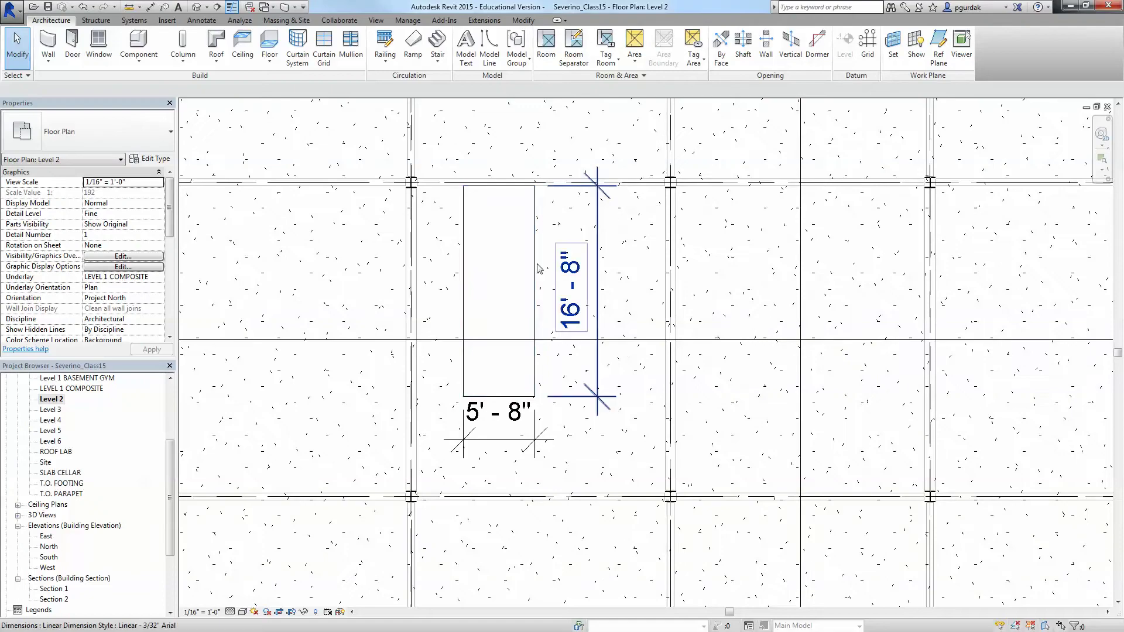
click(472, 242)
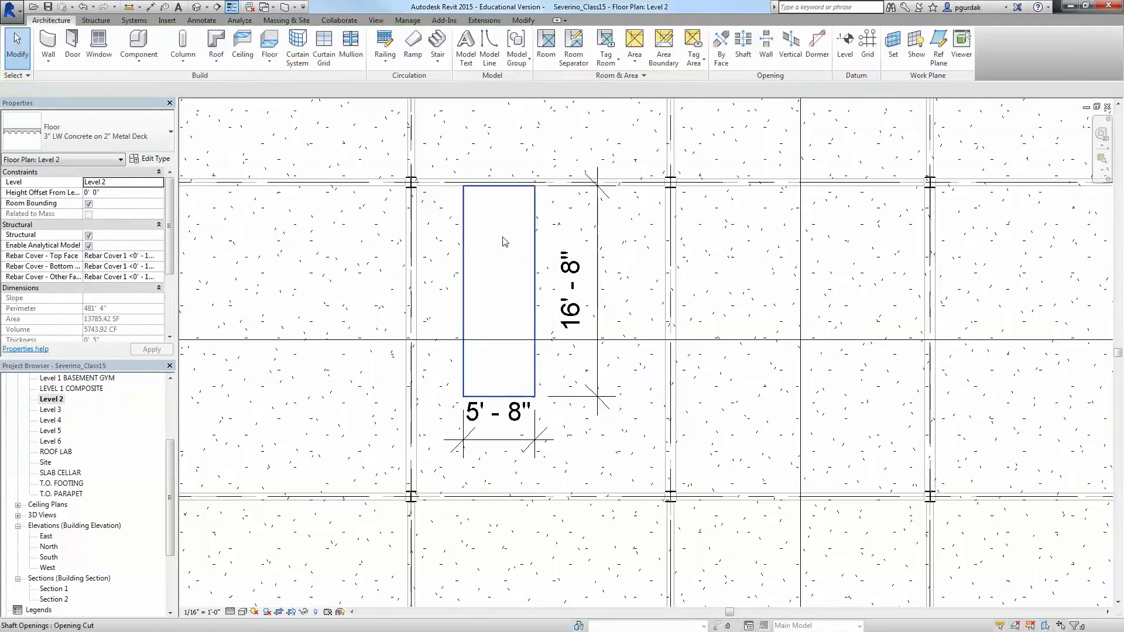
click(503, 241)
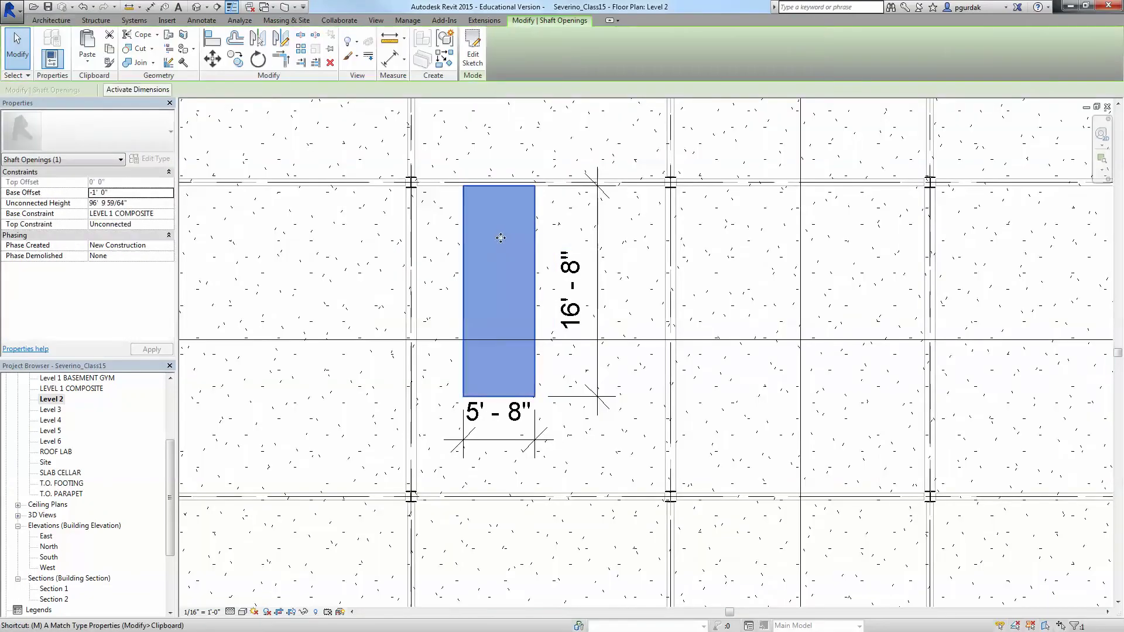
scroll(466, 226, up, 3)
key(m)
key(v)
click(466, 214)
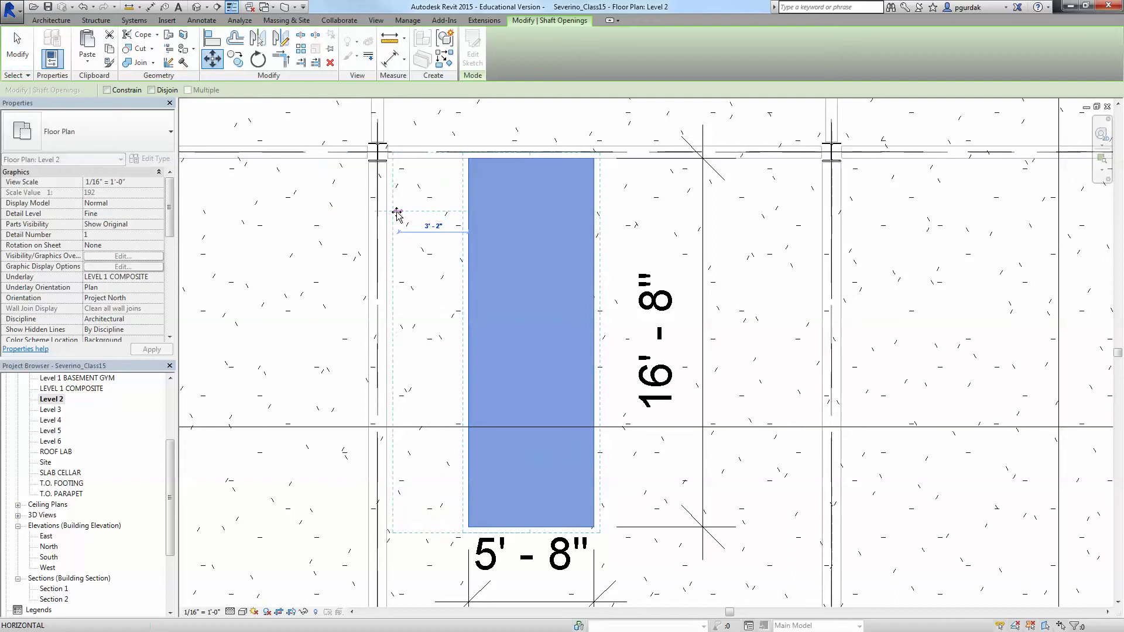
key(Escape)
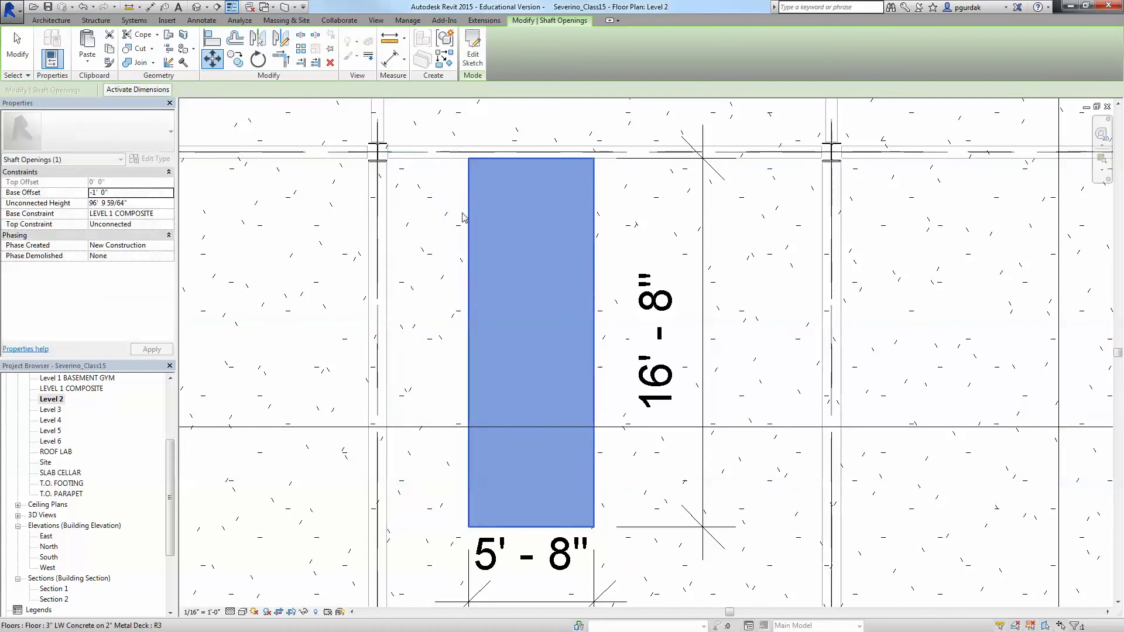
Step: Move the shaft opening about 3' 8" horizontally so its near edge meets the flange of the adjacent vertical W14X61 beam
scroll(466, 213, up, 3)
key(m)
key(v)
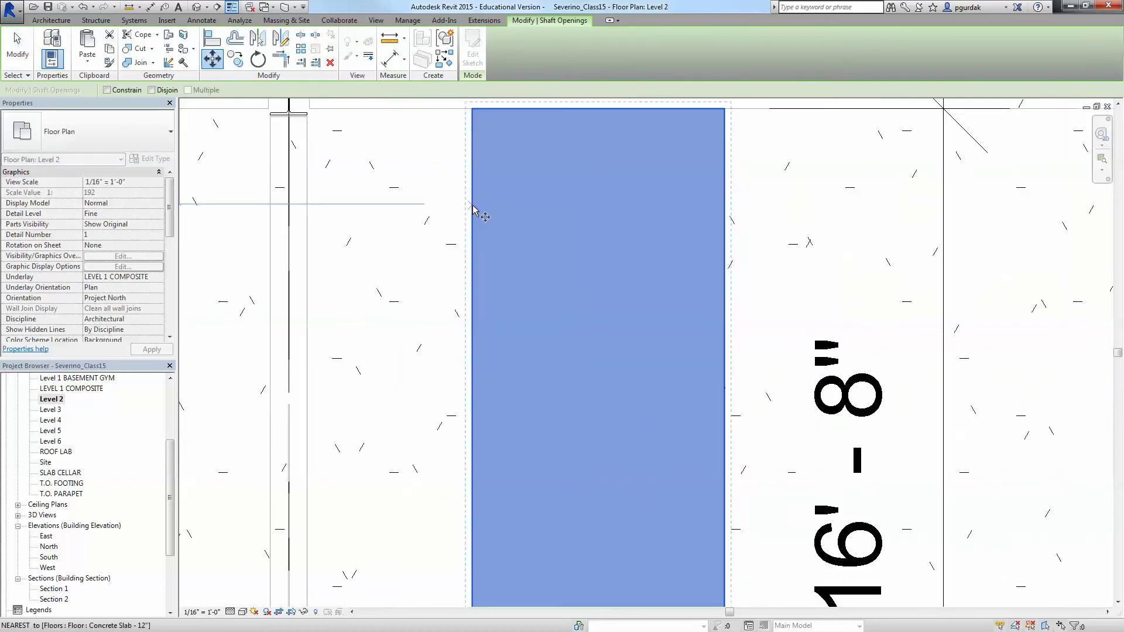
click(472, 209)
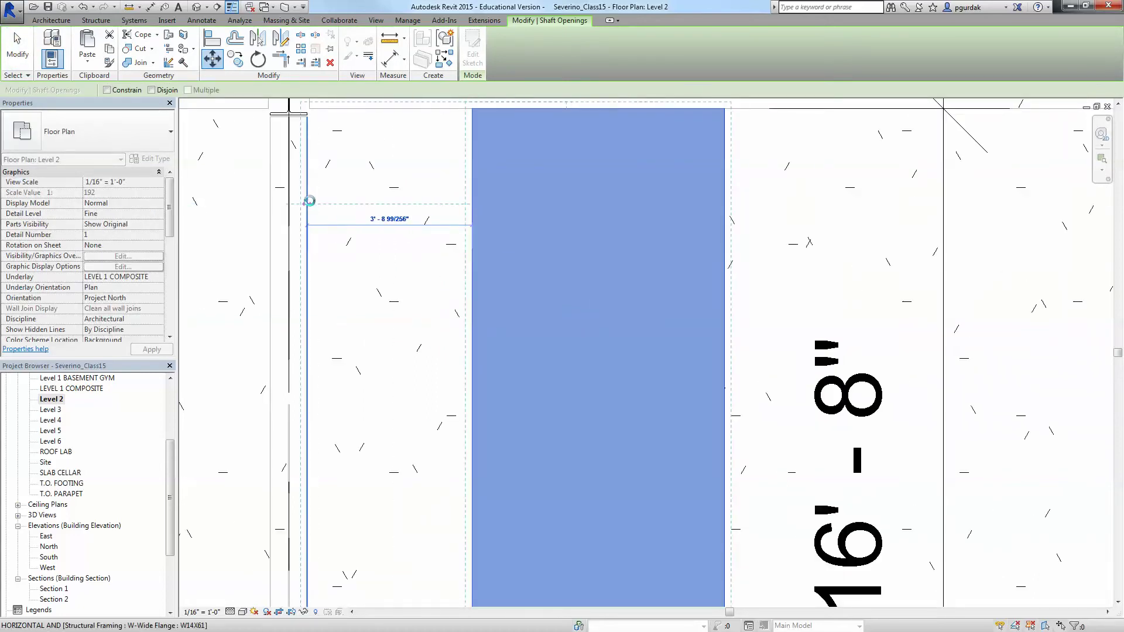
click(307, 203)
scroll(394, 246, down, 5)
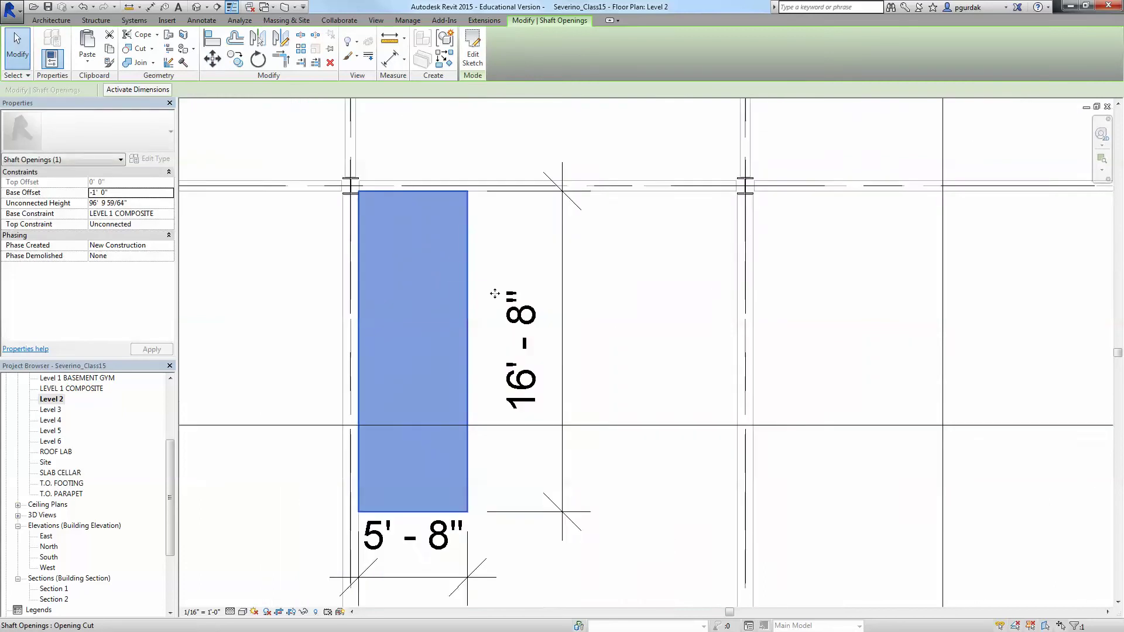
key(Escape)
Step: Delete the length and width dimensions of the shaft opening
click(450, 302)
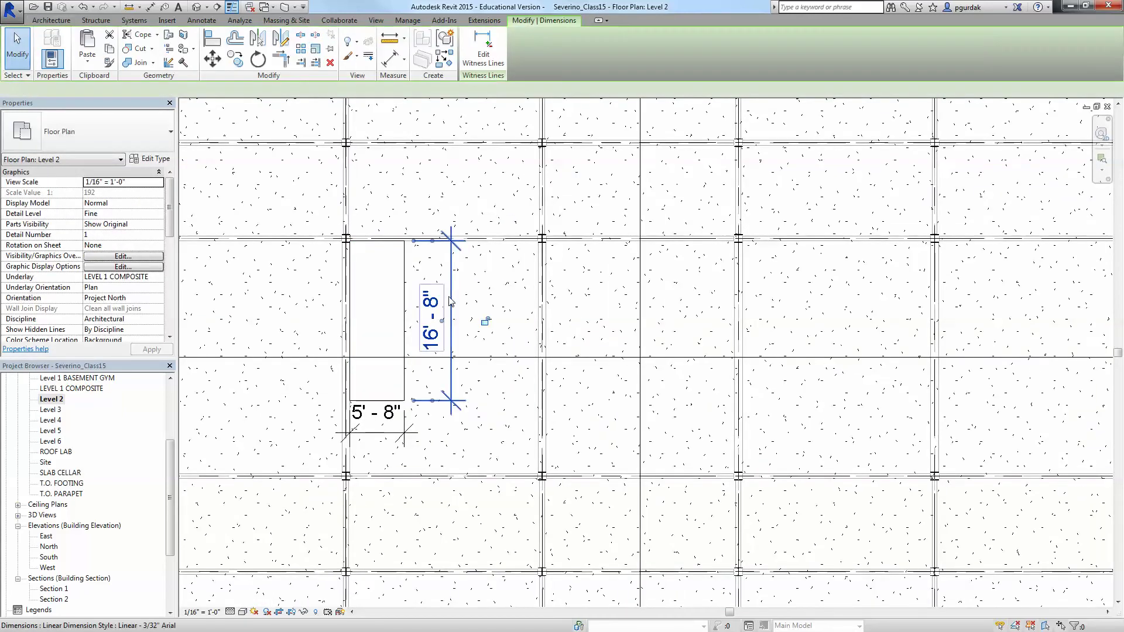
key(Delete)
click(389, 433)
key(Delete)
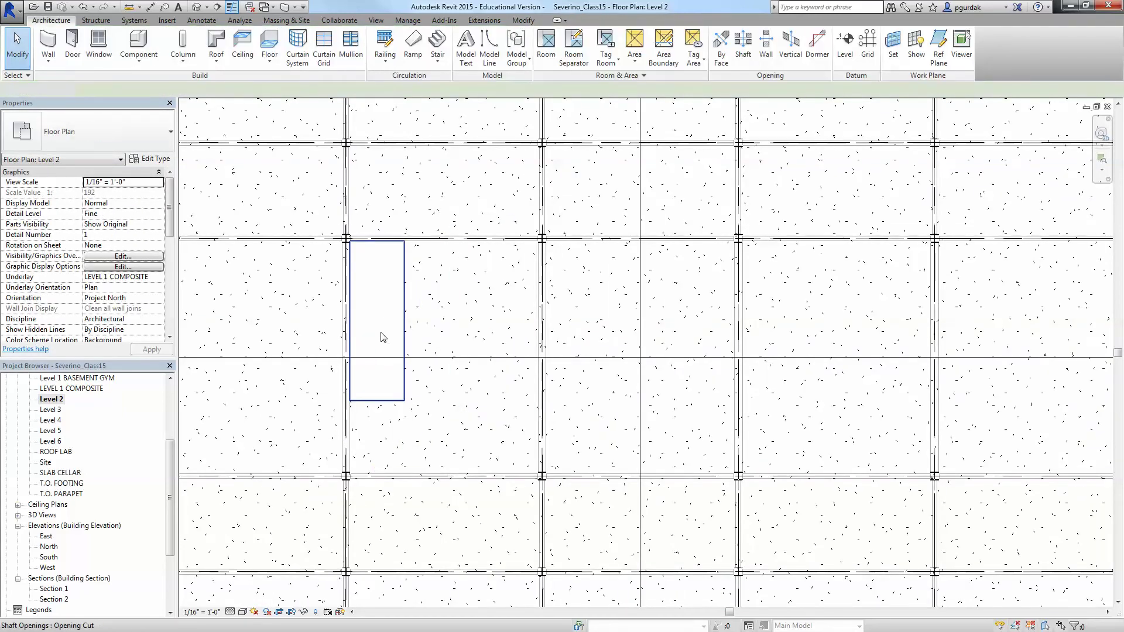
Step: Copy the shaft opening about 14' across the same bay so the copy's outer edge meets the beam on the opposite side
click(381, 320)
key(c)
key(o)
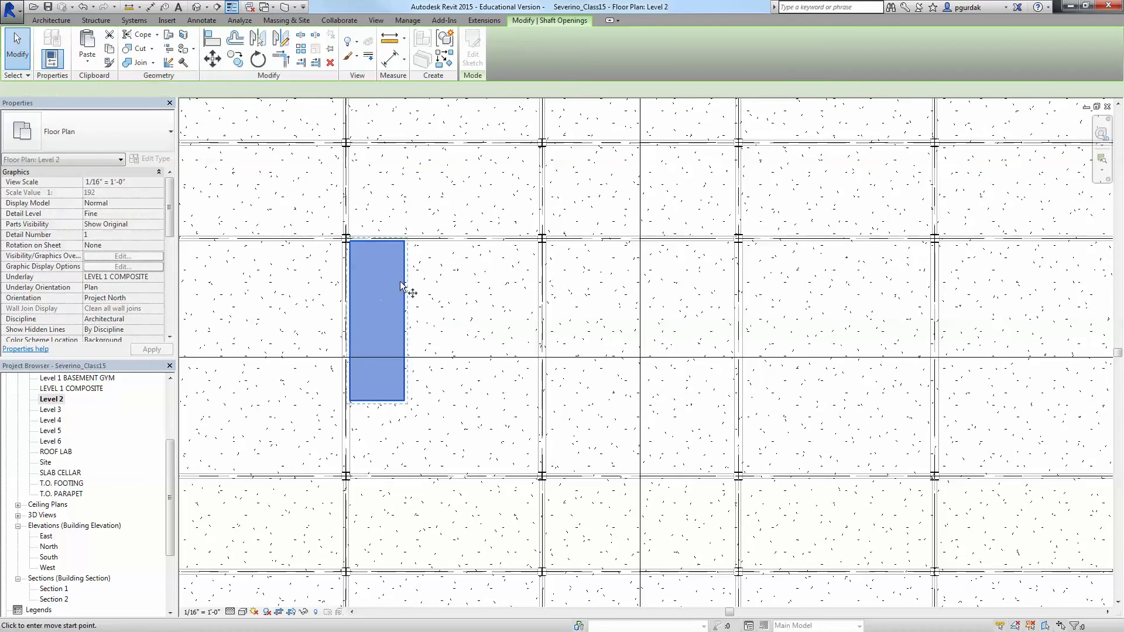
click(407, 278)
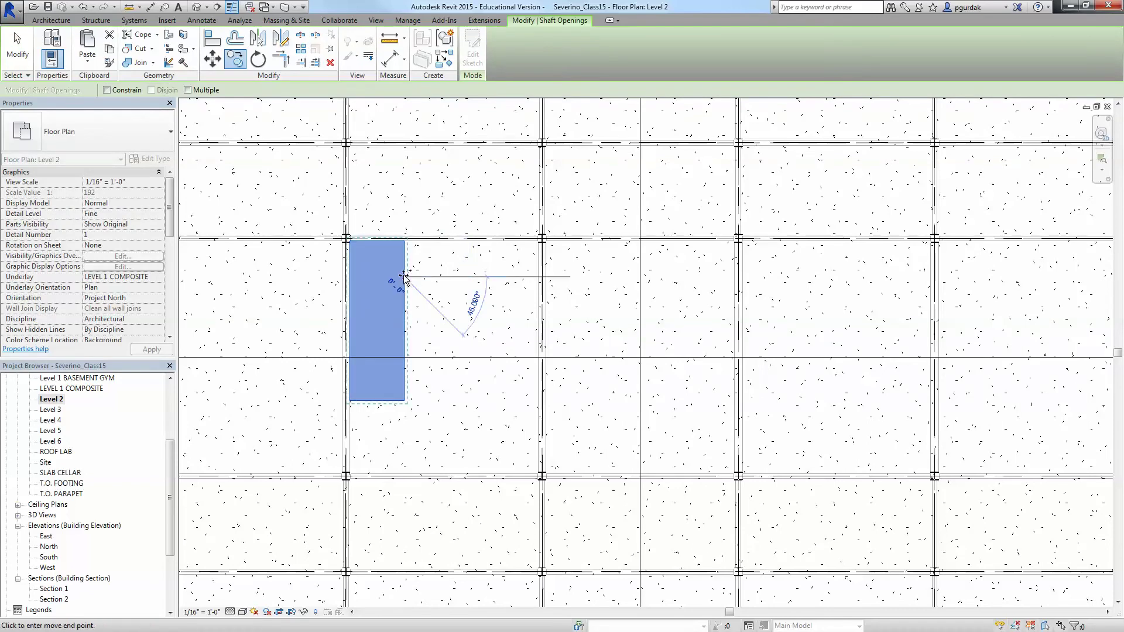
click(537, 276)
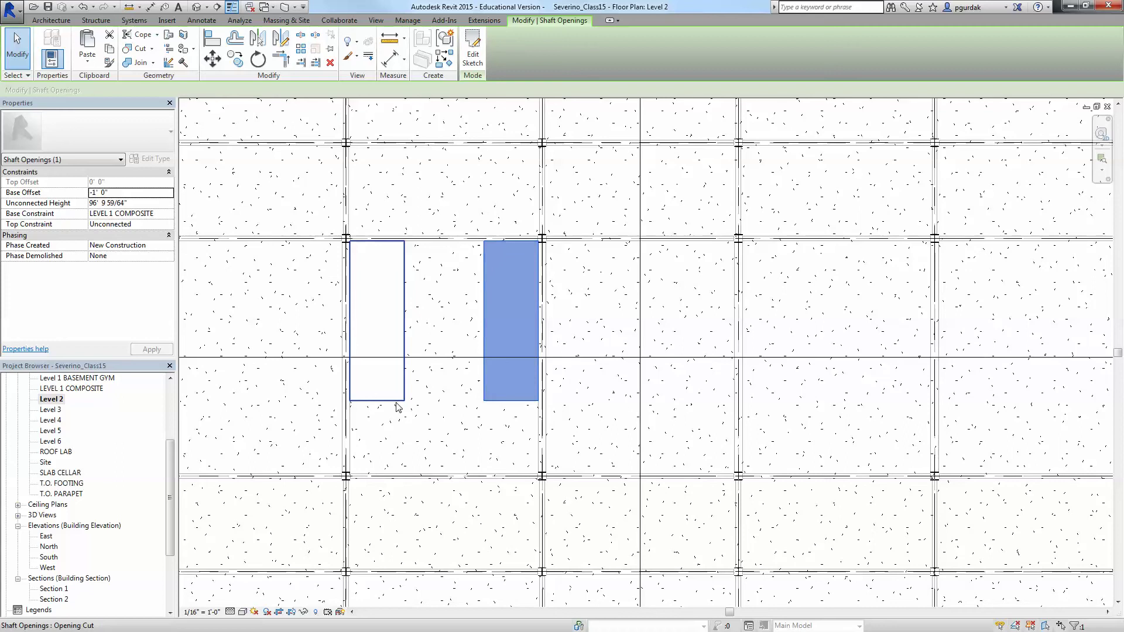
key(Escape)
Step: Open the default 3D view showing the whole building
scroll(511, 386, down, 1)
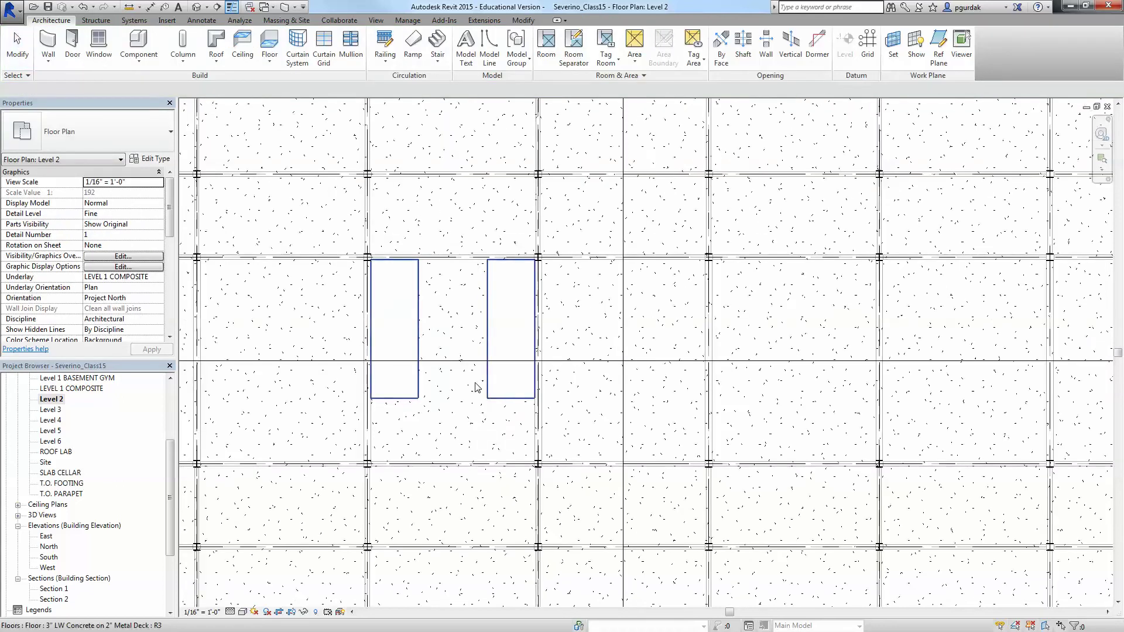
scroll(478, 319, down, 3)
scroll(472, 353, up, 2)
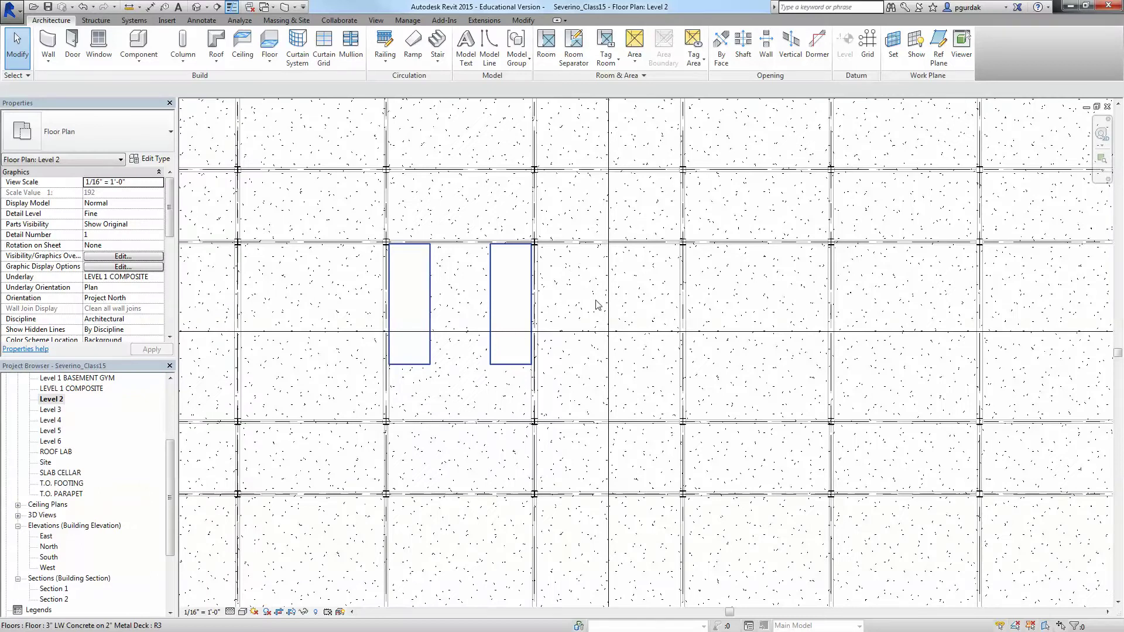
scroll(571, 344, down, 2)
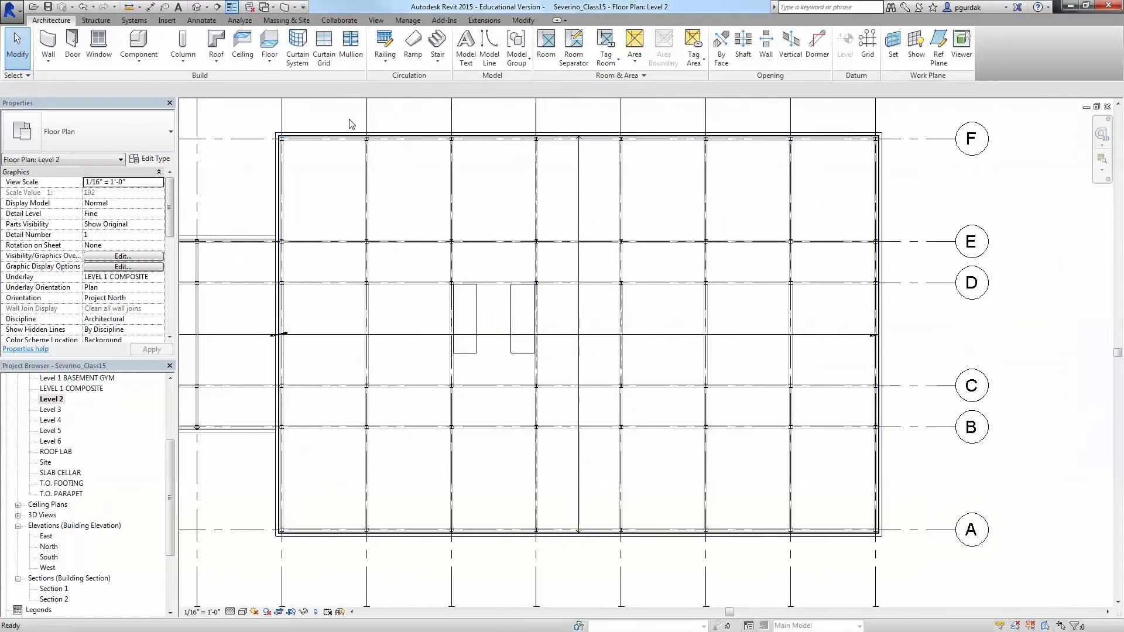
click(196, 7)
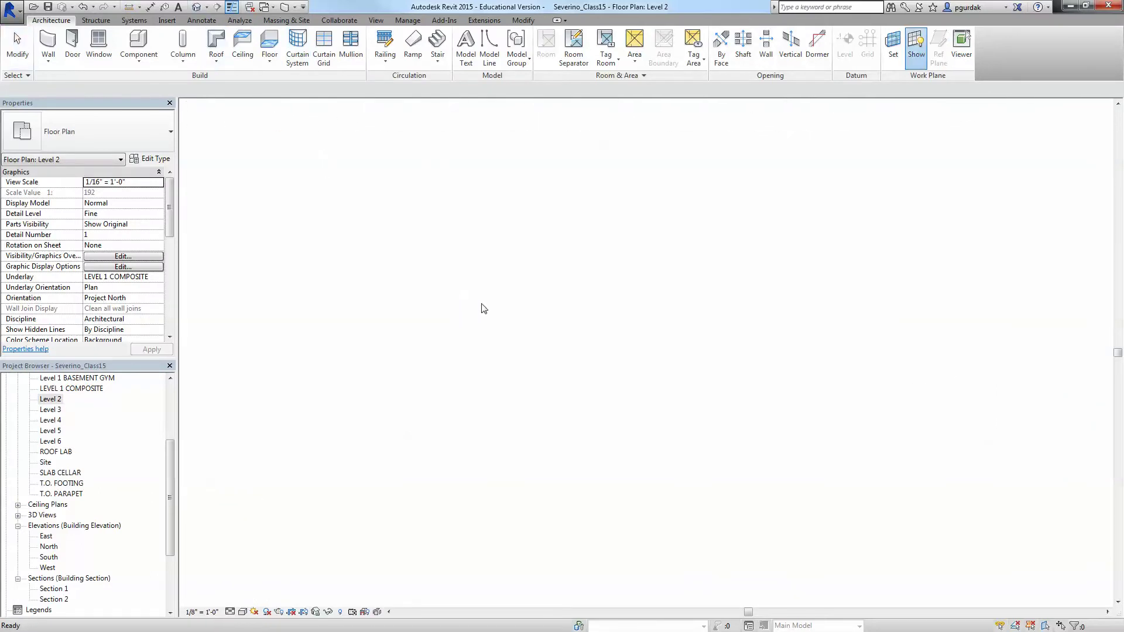
scroll(485, 306, down, 2)
shift+middle_drag(561, 384, 707, 271)
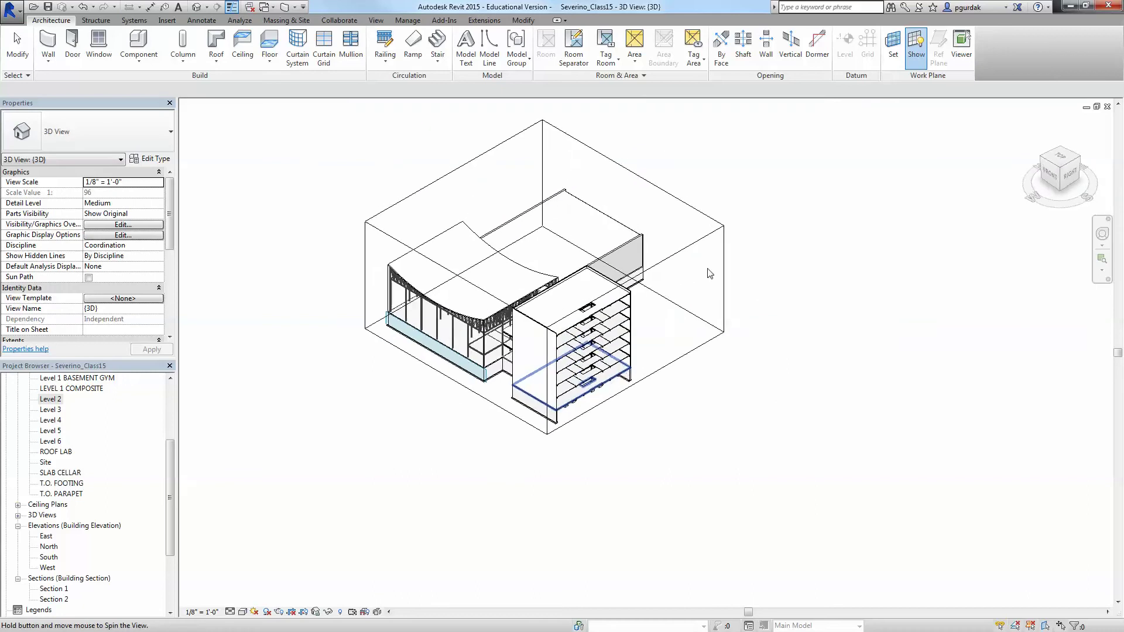
Step: Adjust the section box so its front face cuts through the shaft openings and its right face extends past the building's end
click(709, 237)
scroll(450, 339, up, 1)
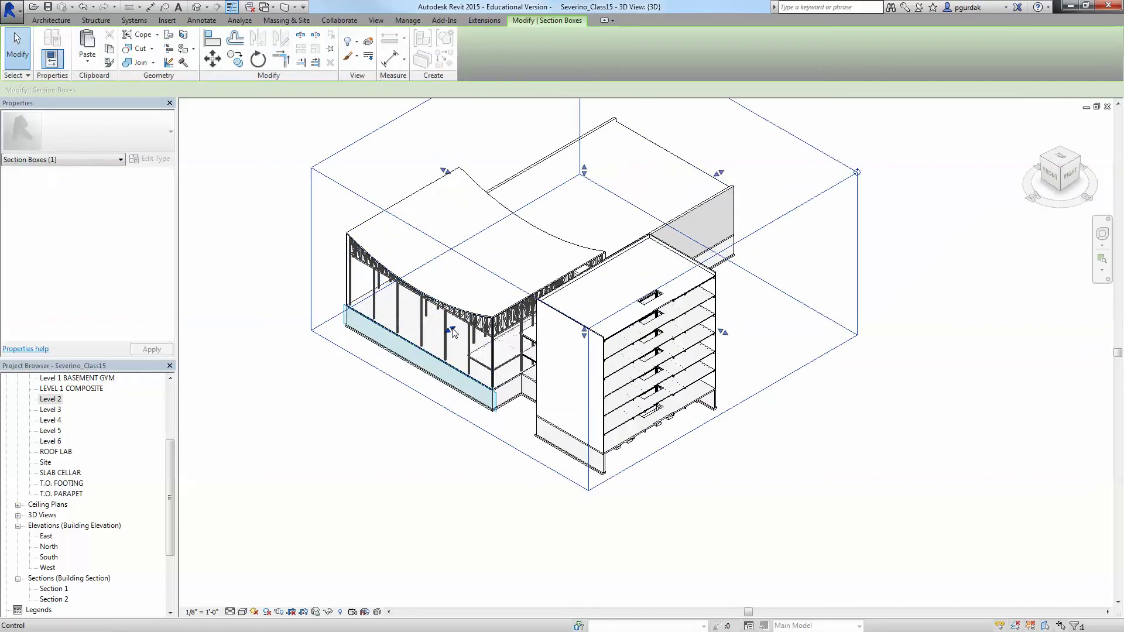
drag(452, 333, 542, 298)
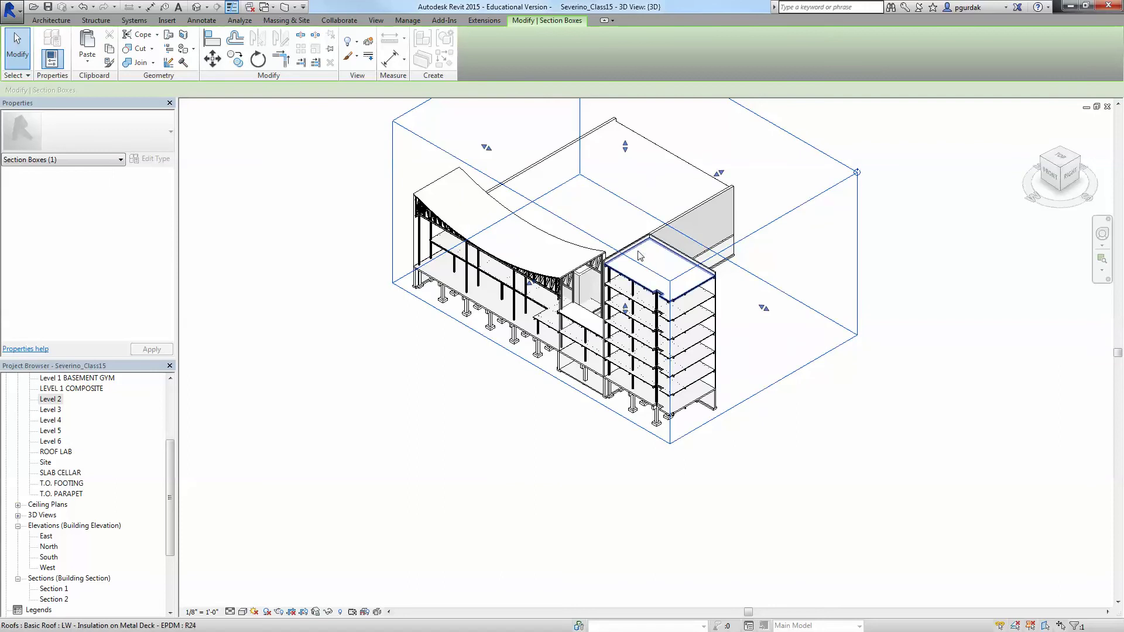
drag(764, 308, 842, 373)
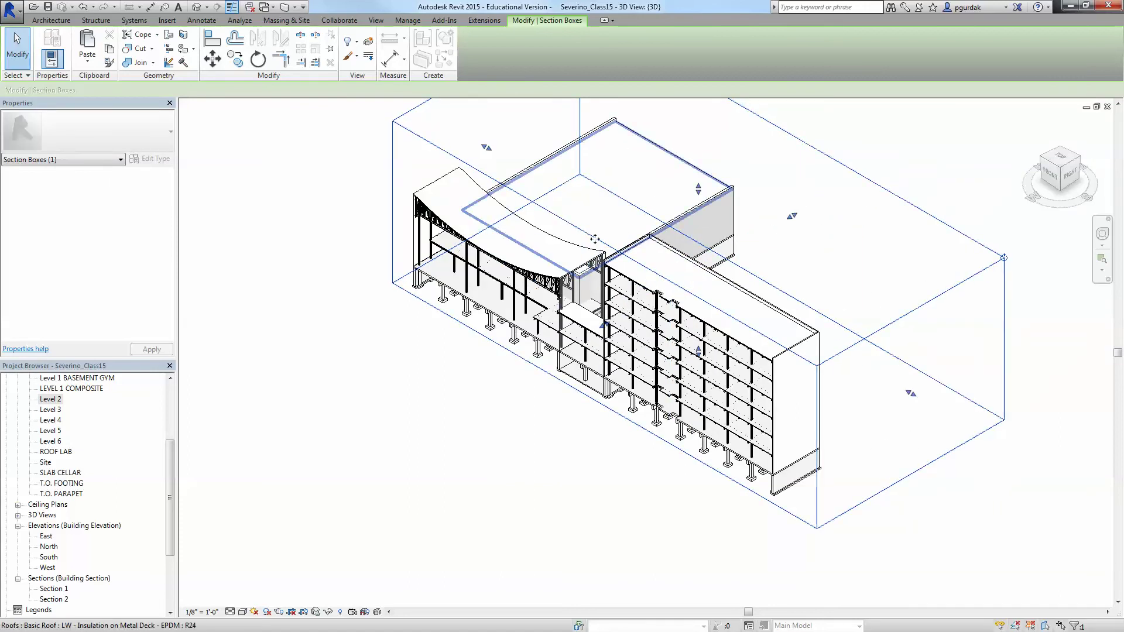
key(Escape)
click(595, 239)
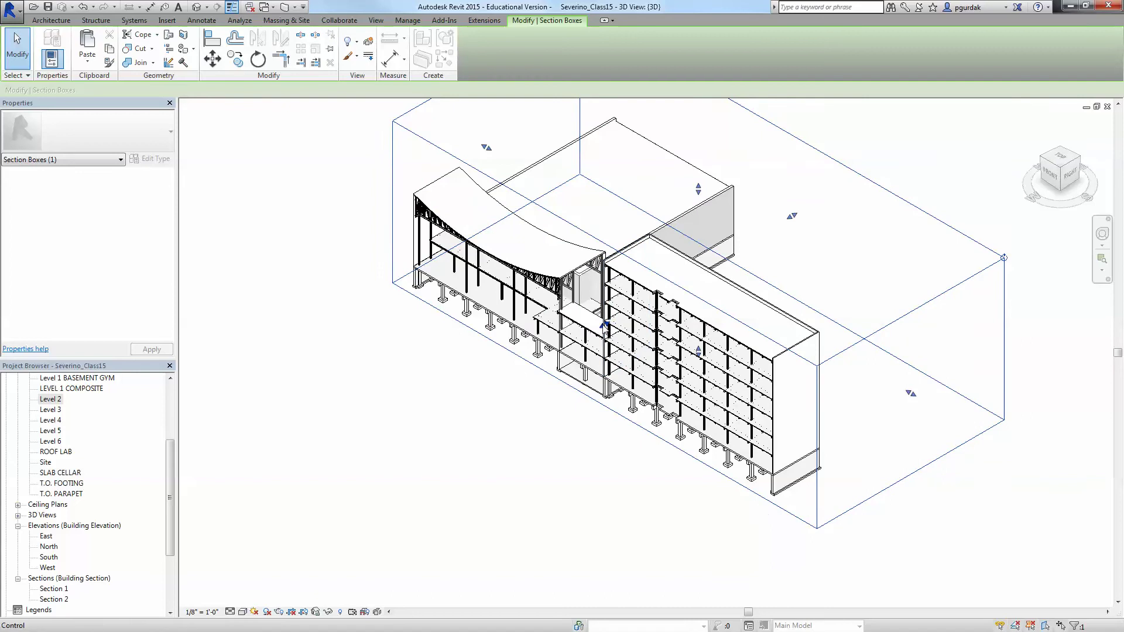
drag(605, 326, 600, 329)
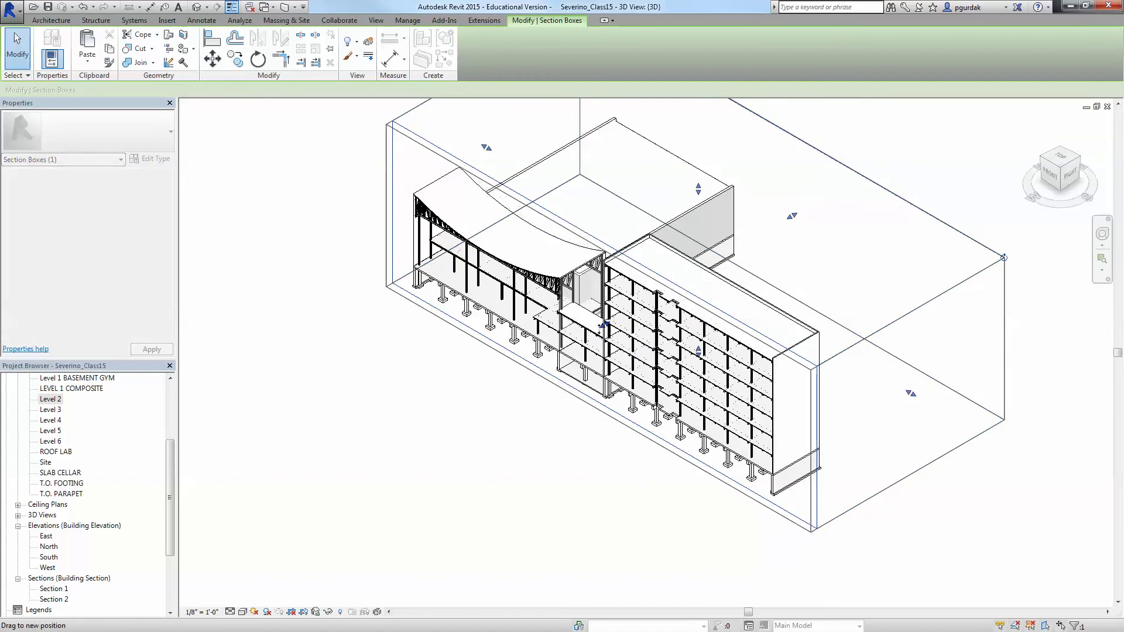
Step: Examine the cut floors around the shaft openings in 3D and consult the Elevator Layouts slide in the presentation
click(535, 422)
scroll(696, 364, up, 6)
shift+middle_drag(649, 354, 522, 439)
scroll(494, 491, down, 2)
key(alt+Tab)
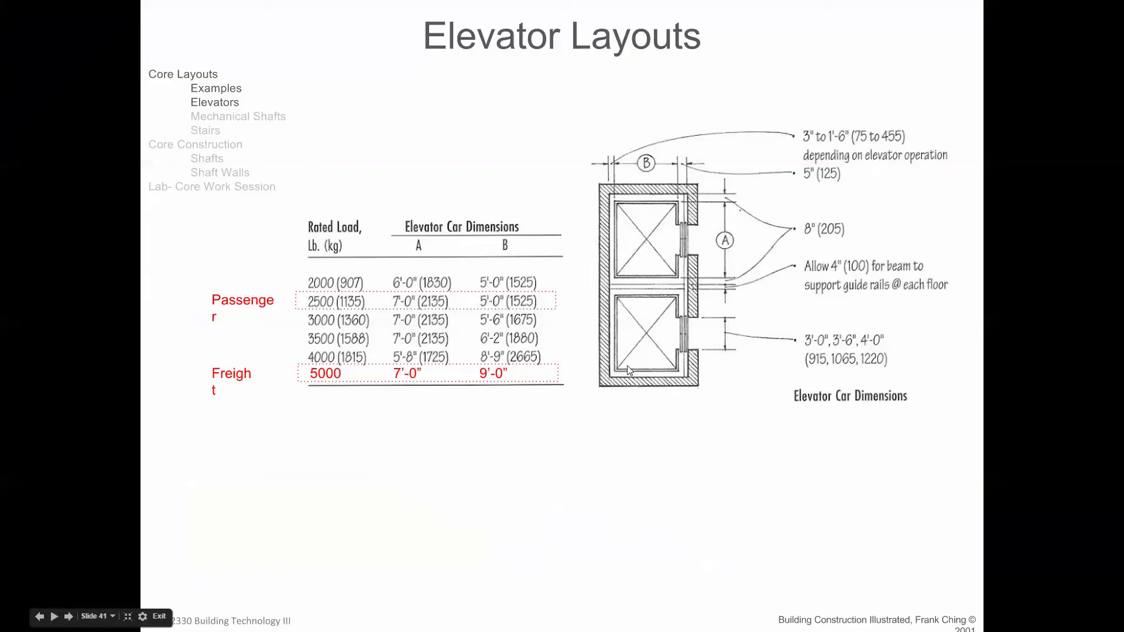
key(alt+Tab)
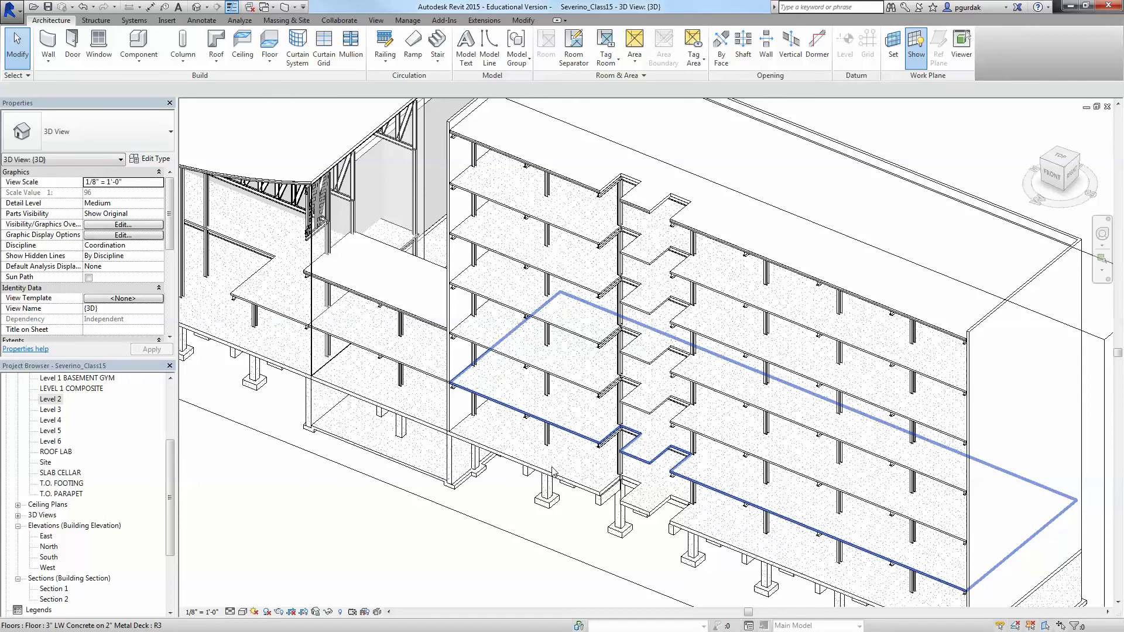
key(alt+Tab)
key(Right)
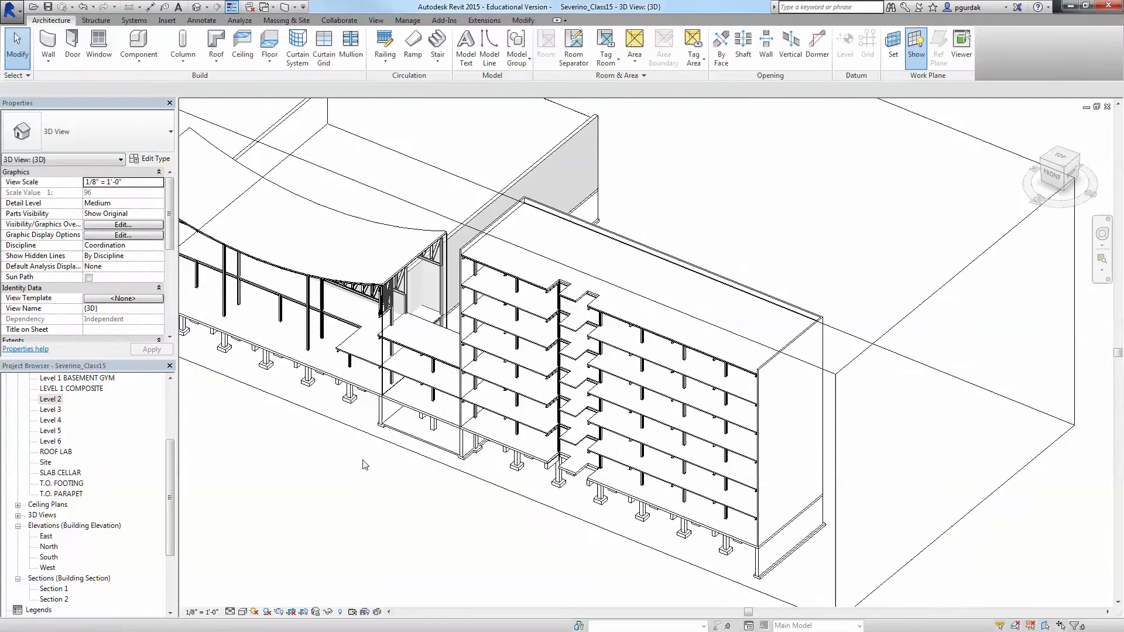
Step: View the paired shaft openings in the Level 4 floor plan and consult the presentation's Level 2 shaft example
double_click(50, 420)
scroll(720, 498, up, 6)
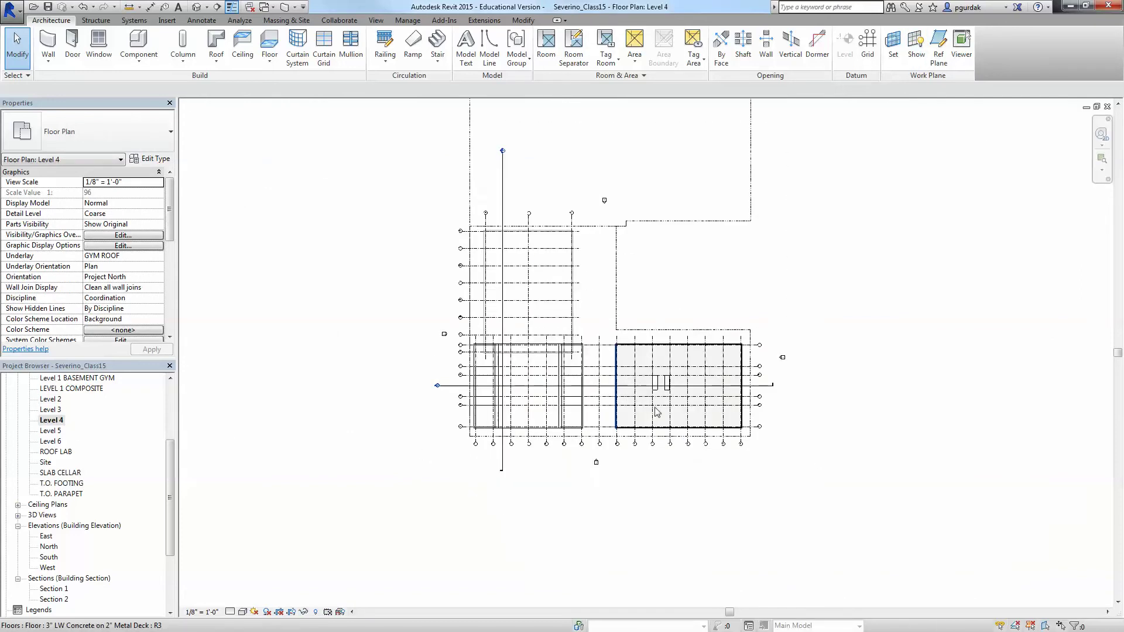
key(alt+Tab)
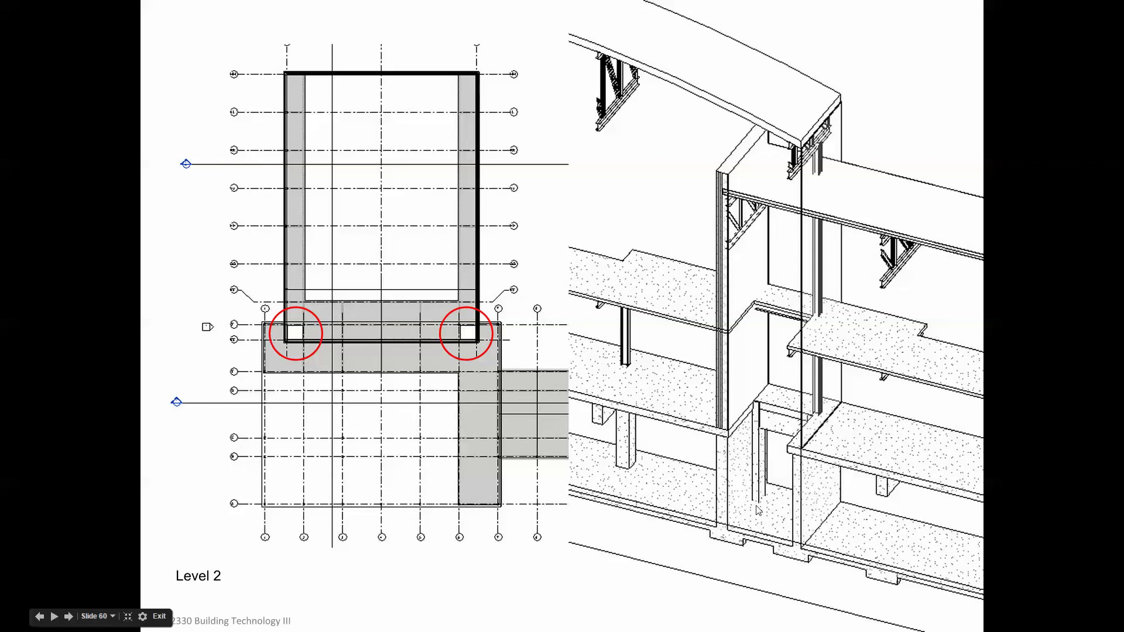
key(alt+Tab)
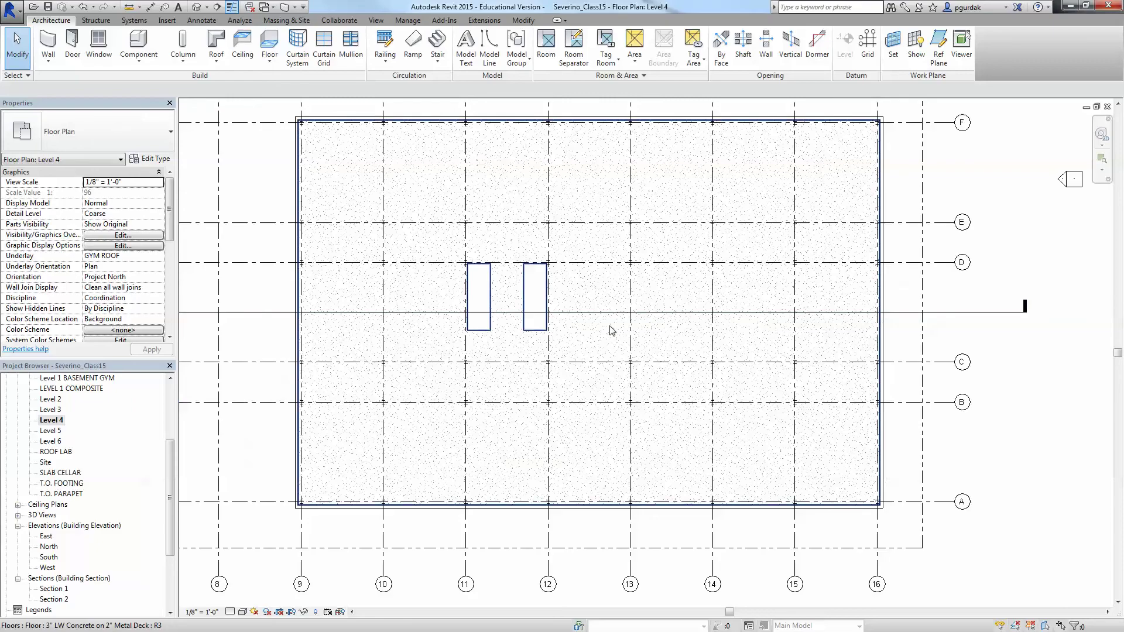
scroll(610, 326, down, 2)
Step: Return to the default 3D view and move the section box's right face inward to just past the second shaft opening
click(197, 7)
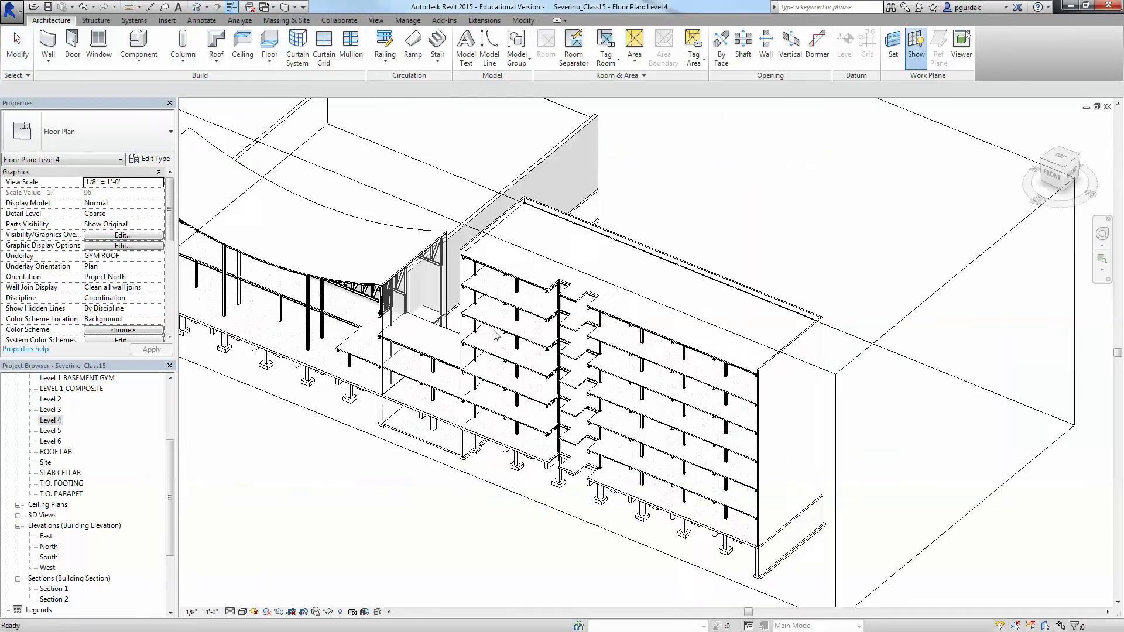
click(844, 383)
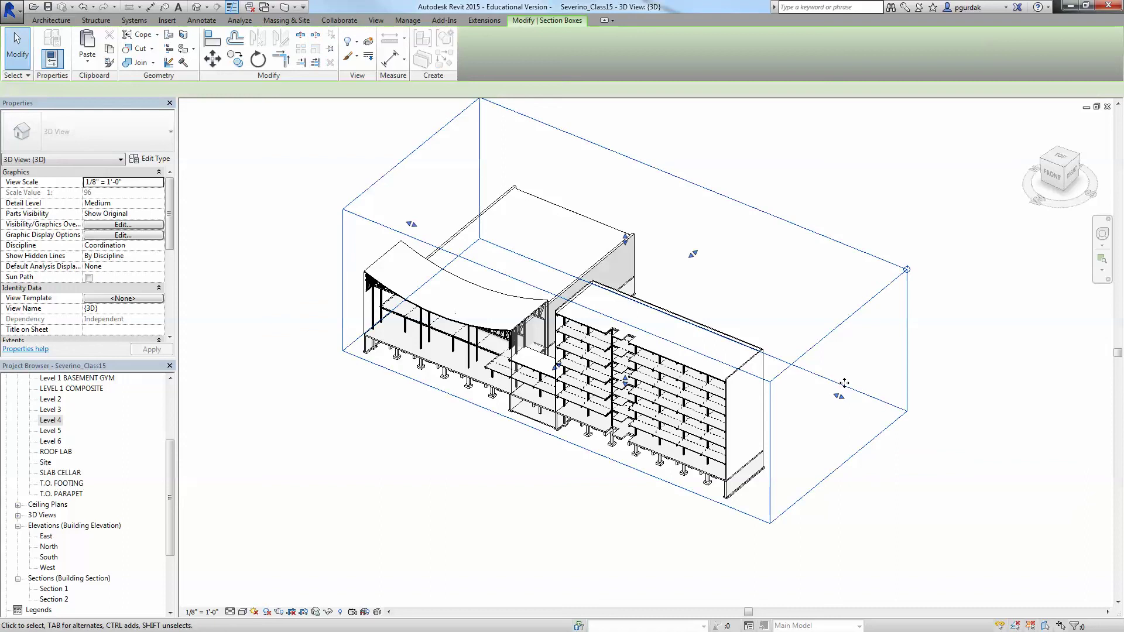
click(845, 402)
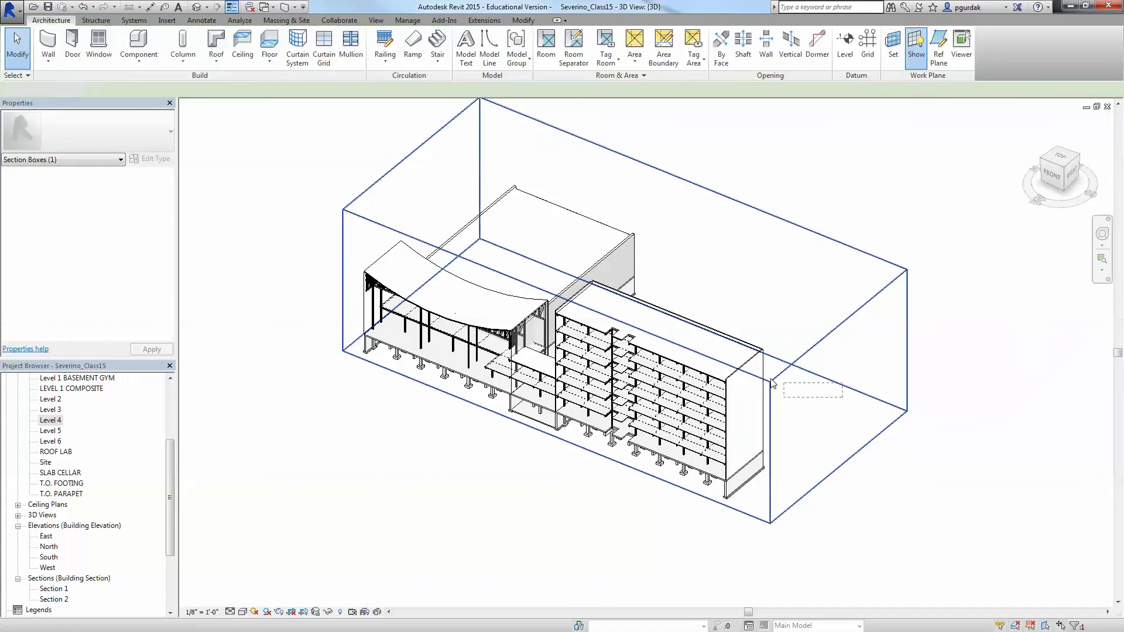
click(905, 300)
drag(839, 397, 681, 330)
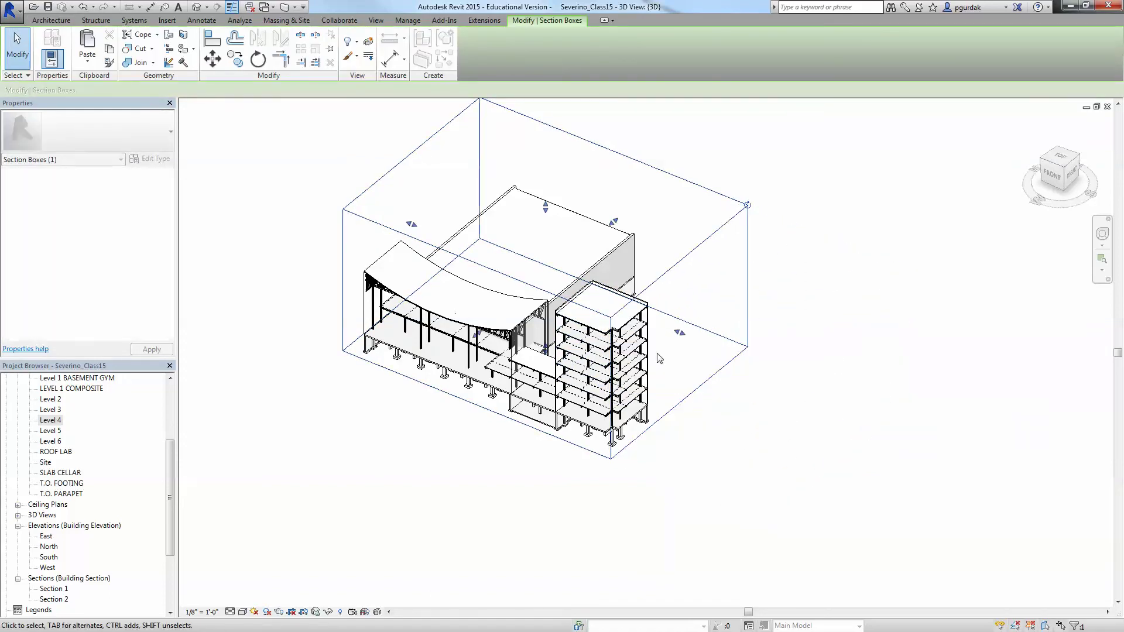
scroll(681, 330, up, 6)
middle_drag(506, 507, 571, 391)
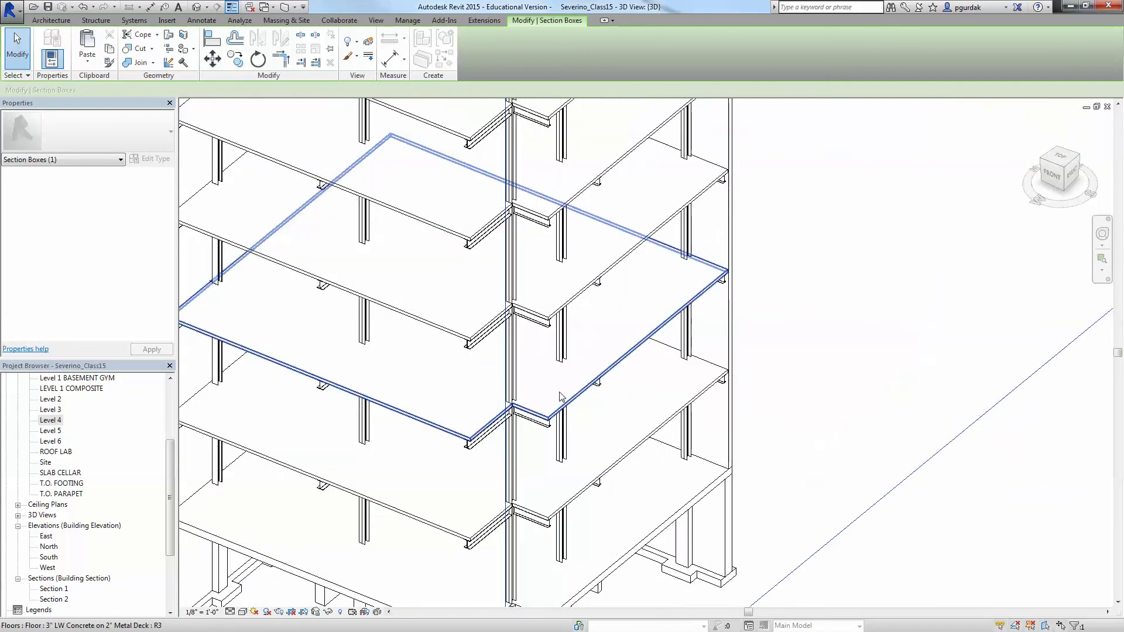
scroll(670, 310, down, 3)
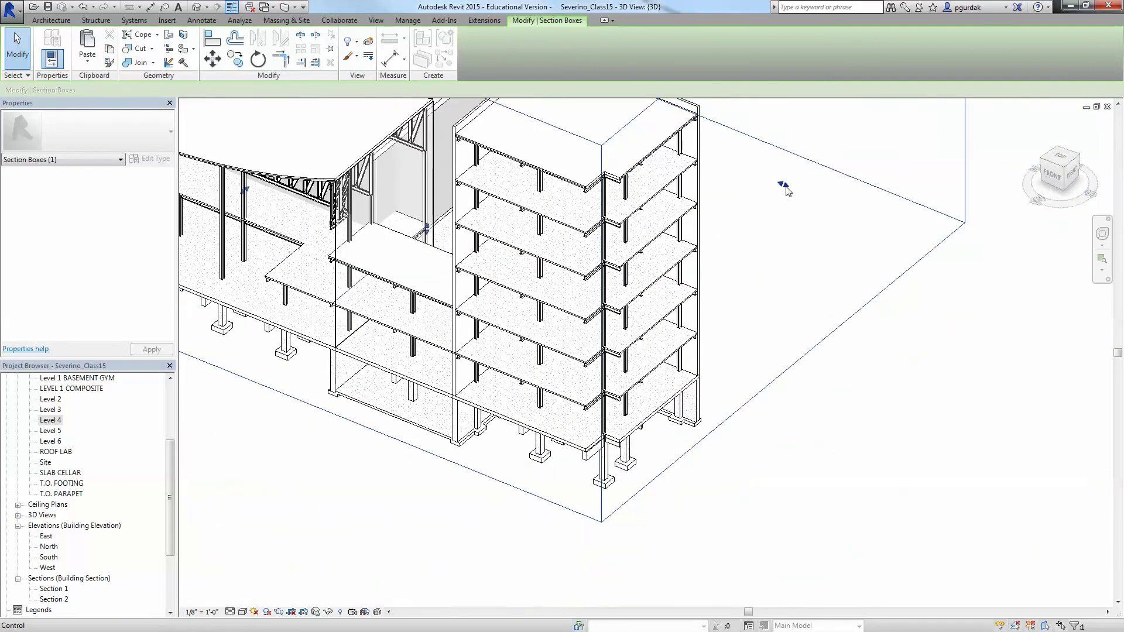
drag(783, 184, 835, 203)
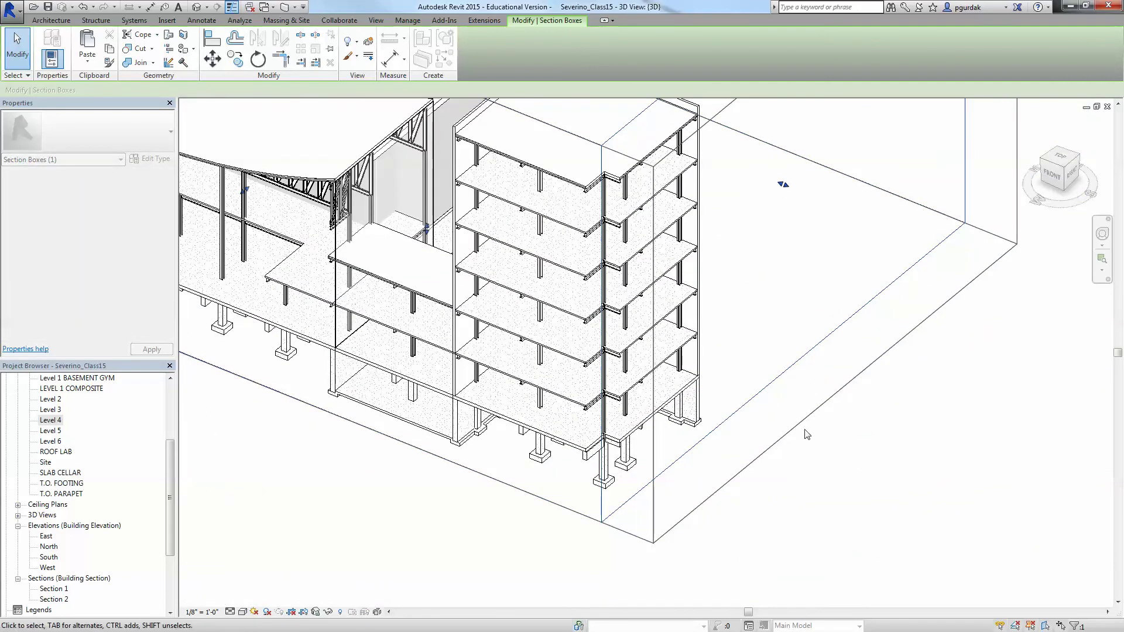
click(860, 499)
Step: Examine how the floor edges, steel beams and ground-floor concrete beams meet the shaft openings in the sectioned 3D view
scroll(627, 421, up, 5)
middle_drag(597, 312, 673, 445)
scroll(673, 350, up, 5)
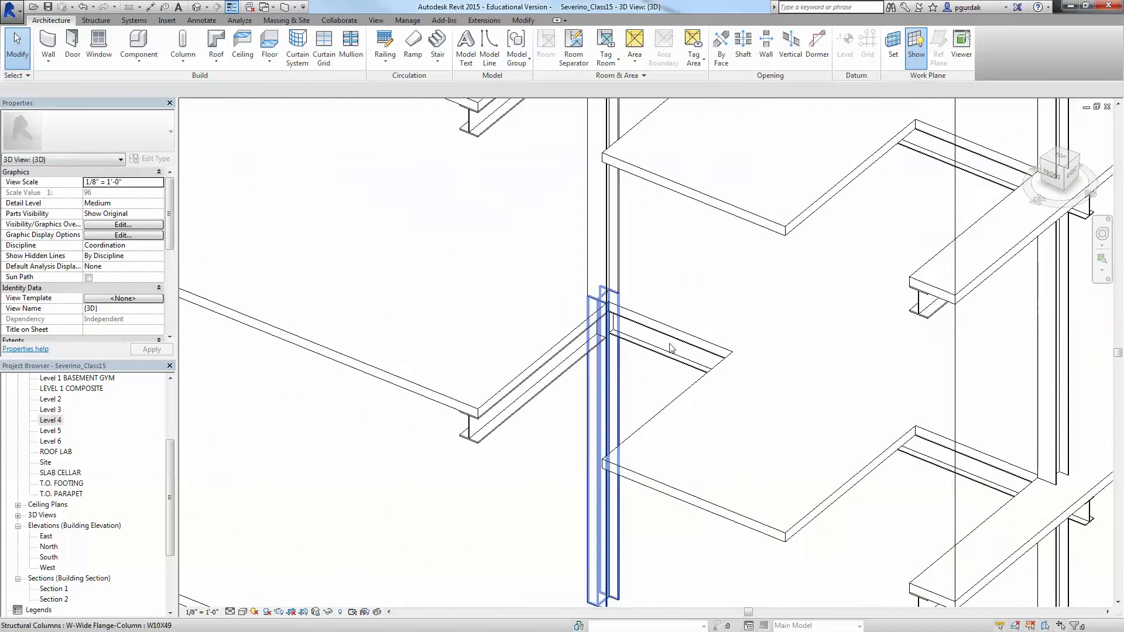
scroll(470, 386, down, 1)
middle_drag(471, 385, 510, 387)
scroll(504, 297, down, 1)
scroll(505, 378, up, 4)
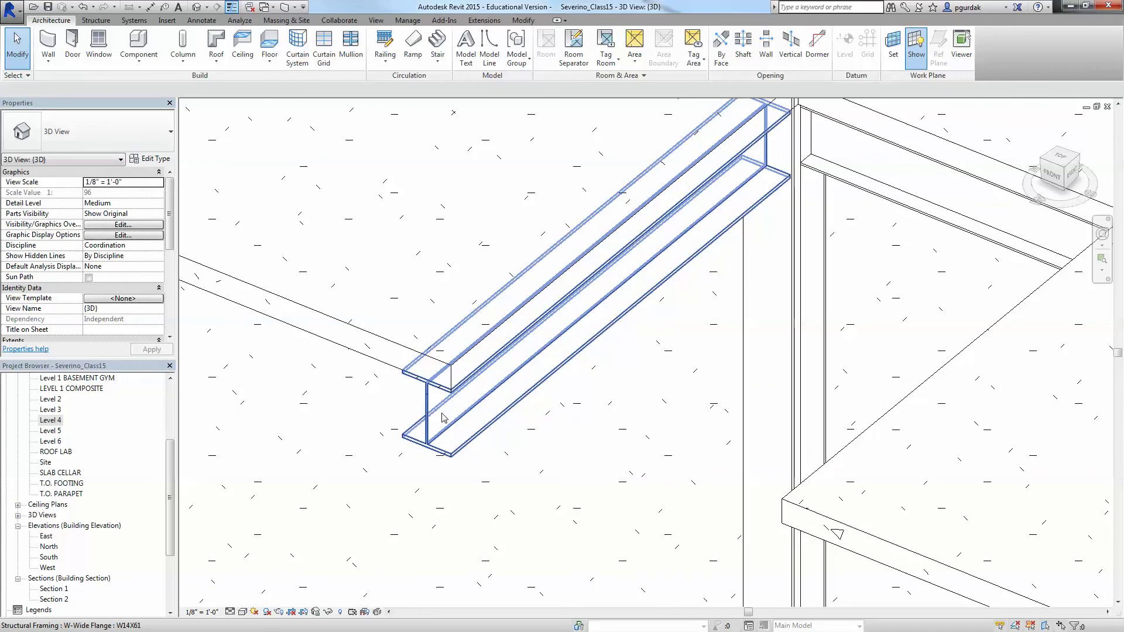
scroll(447, 420, down, 4)
middle_drag(529, 427, 568, 328)
middle_drag(579, 497, 584, 322)
scroll(451, 493, up, 3)
mouse_move(518, 389)
middle_down()
mouse_move(495, 448)
mouse_move(456, 498)
middle_up()
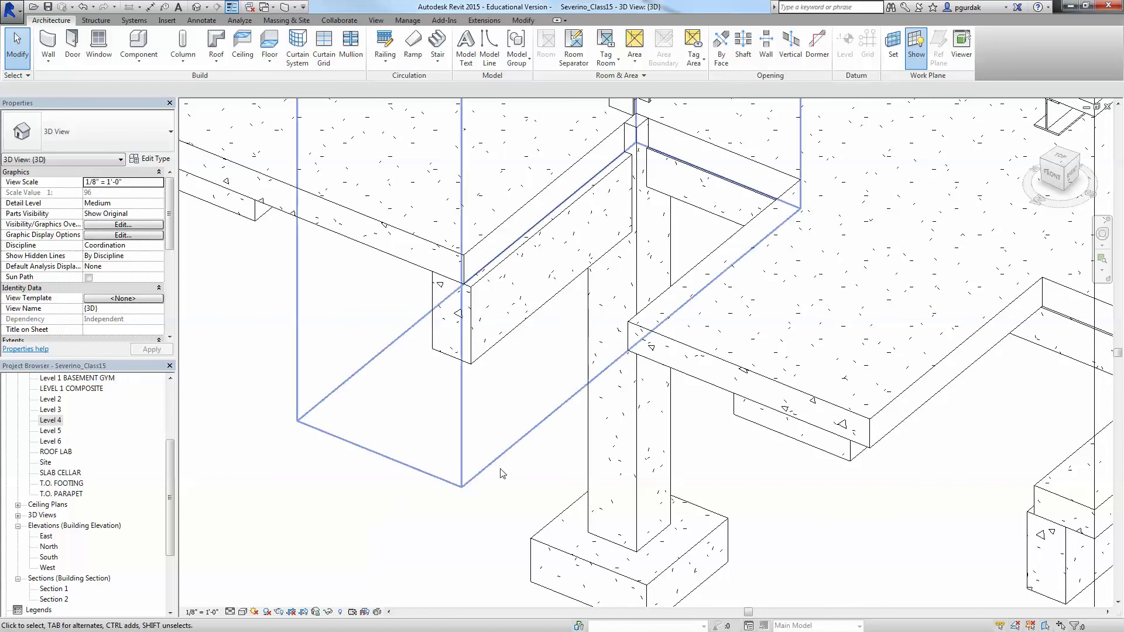
scroll(494, 374, down, 3)
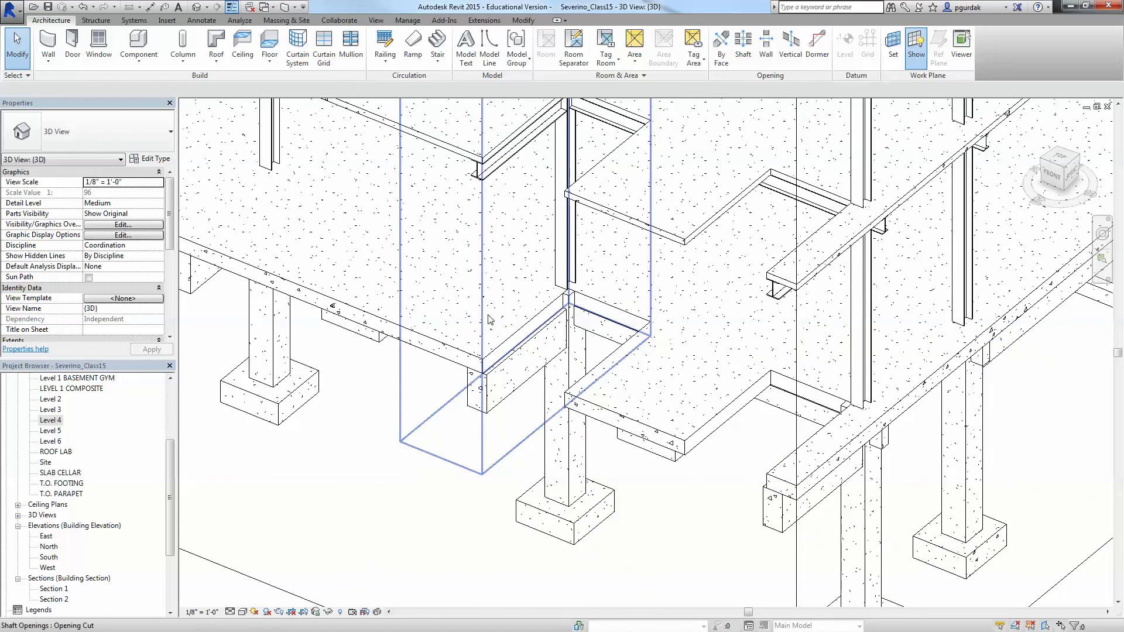
Step: Edit the shaft opening's sketch and try to align its long edge with the face of the ground-floor concrete beam
click(491, 319)
double_click(586, 322)
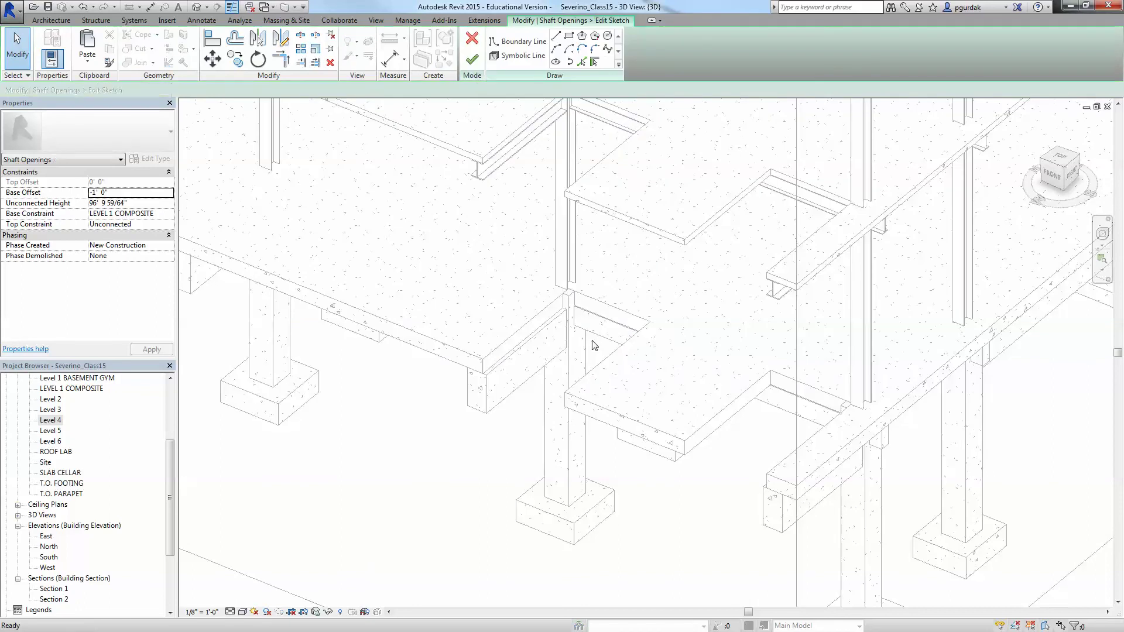
scroll(588, 333, down, 5)
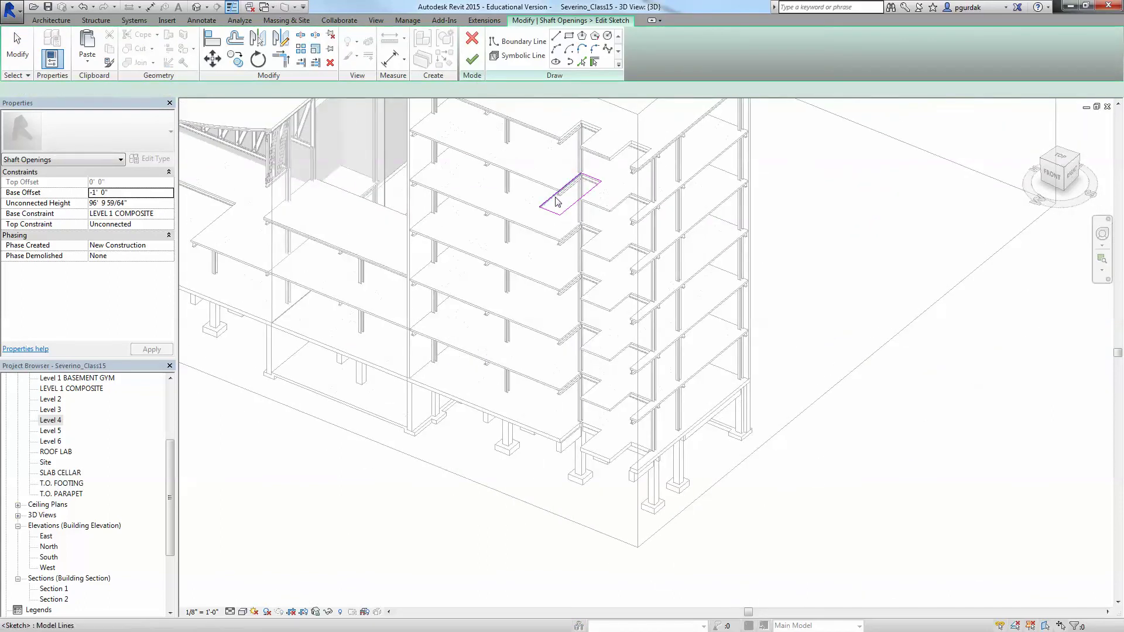
key(a)
key(l)
scroll(559, 416, up, 4)
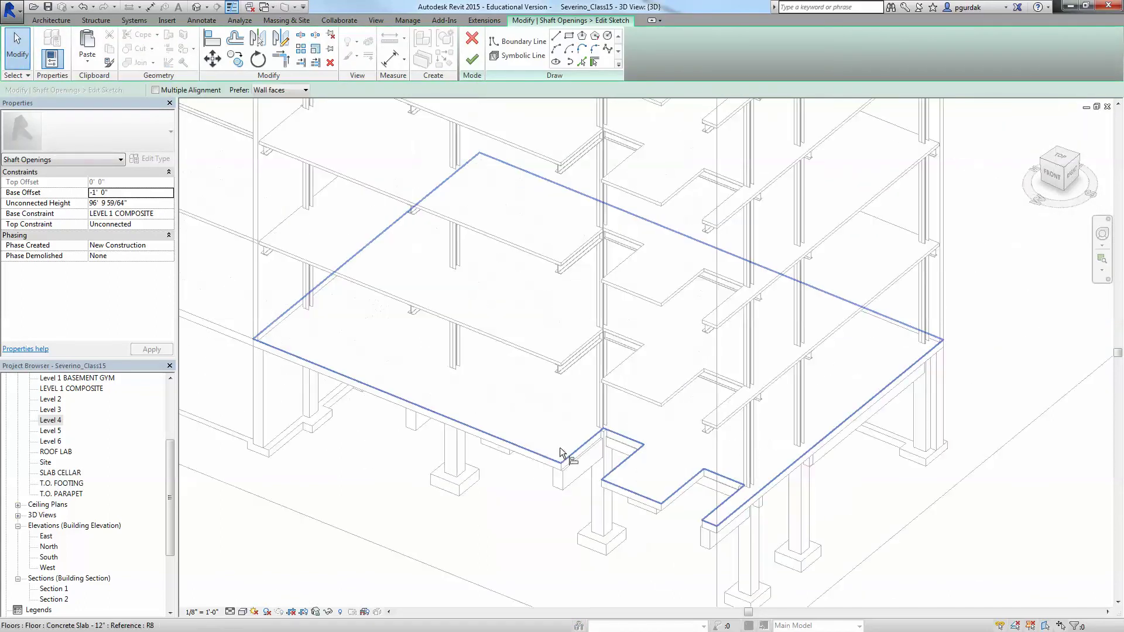
key(a)
key(l)
scroll(624, 328, down, 3)
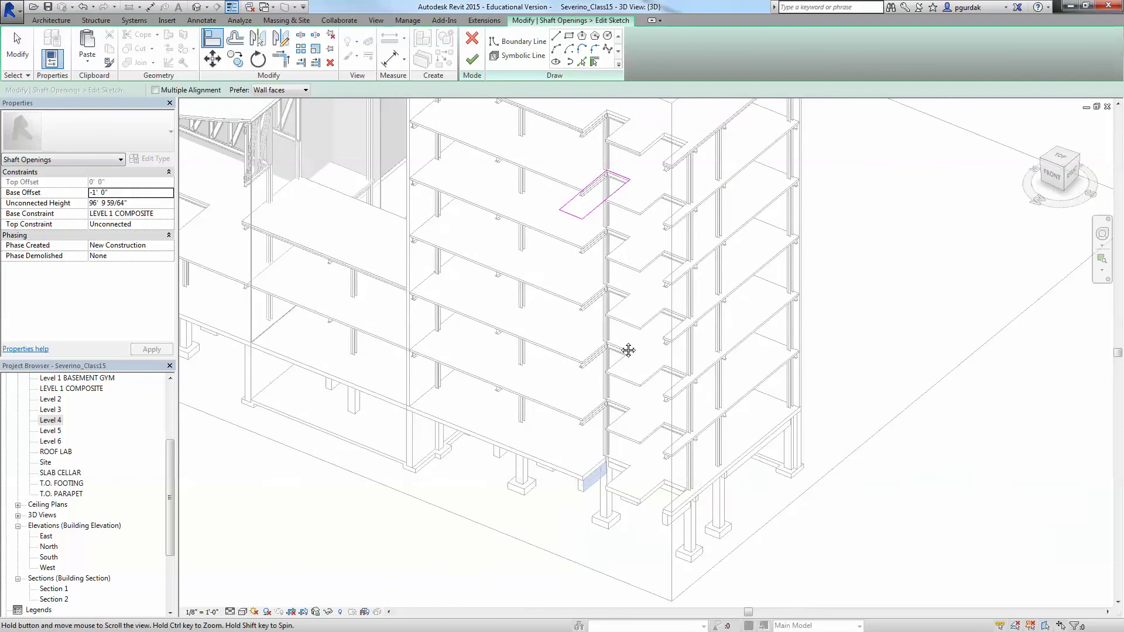
click(579, 202)
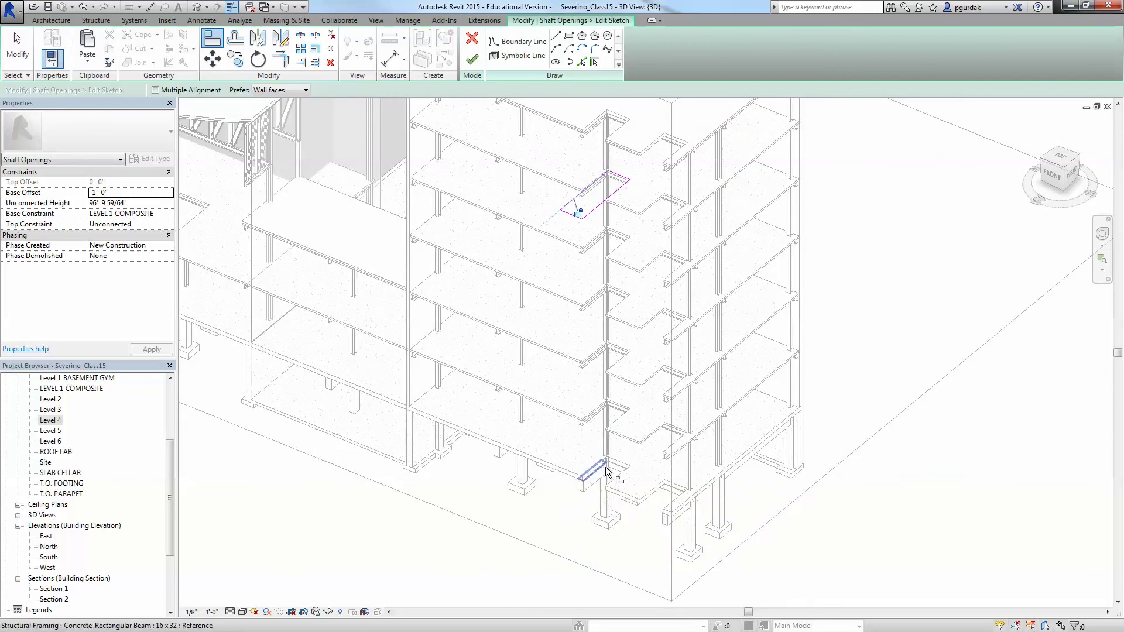
shift+middle_drag(567, 472, 665, 430)
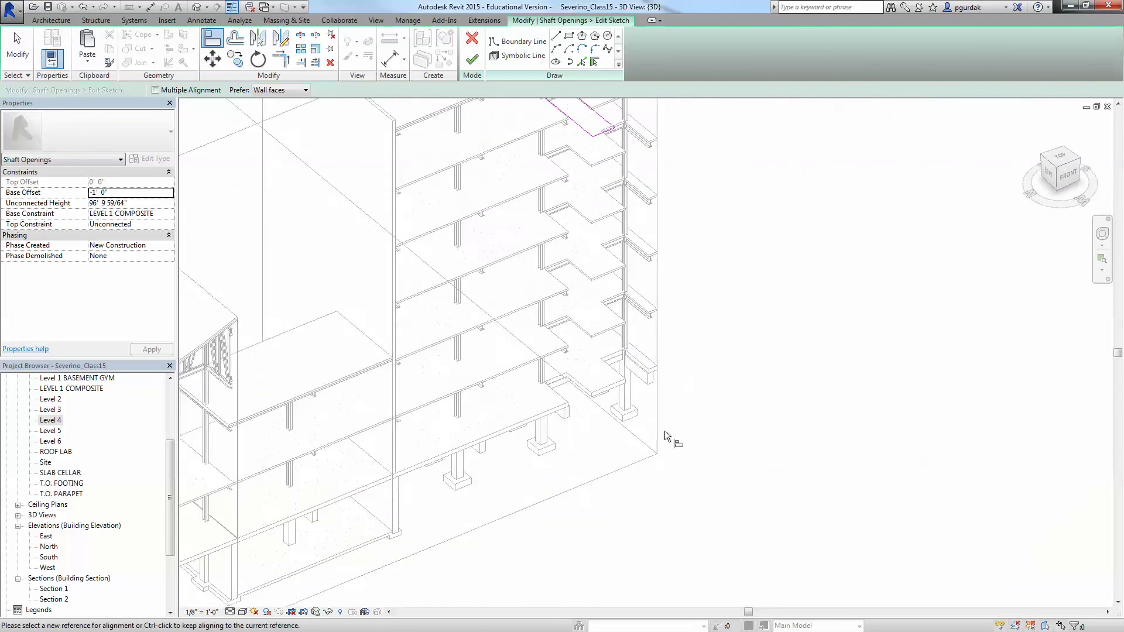
scroll(572, 381, up, 3)
scroll(594, 388, down, 4)
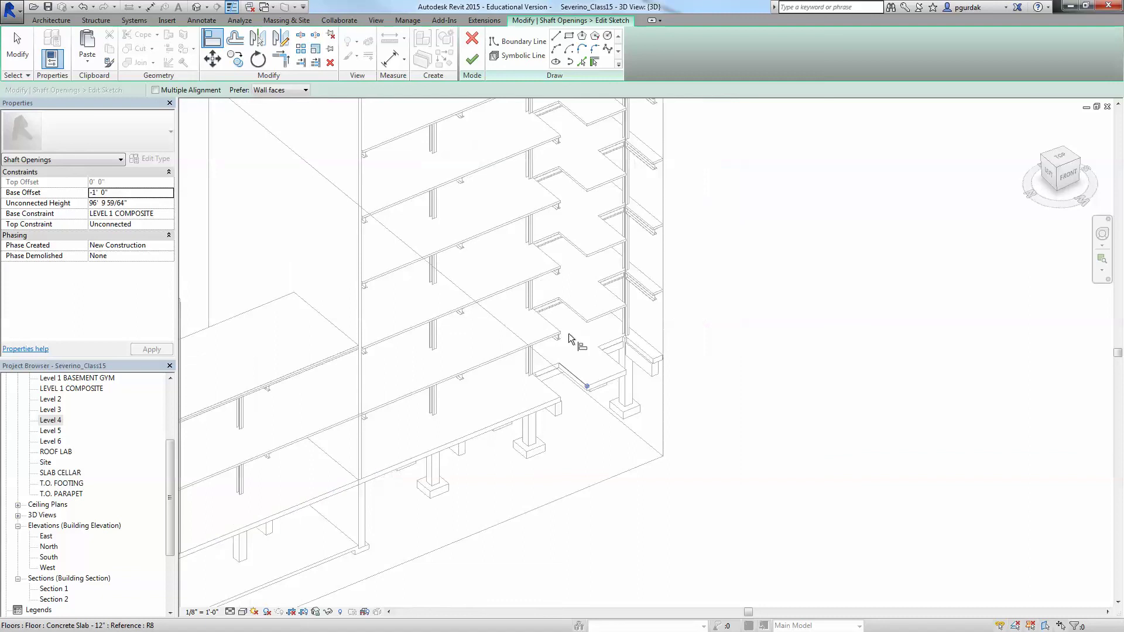
key(Escape)
key(Escape)
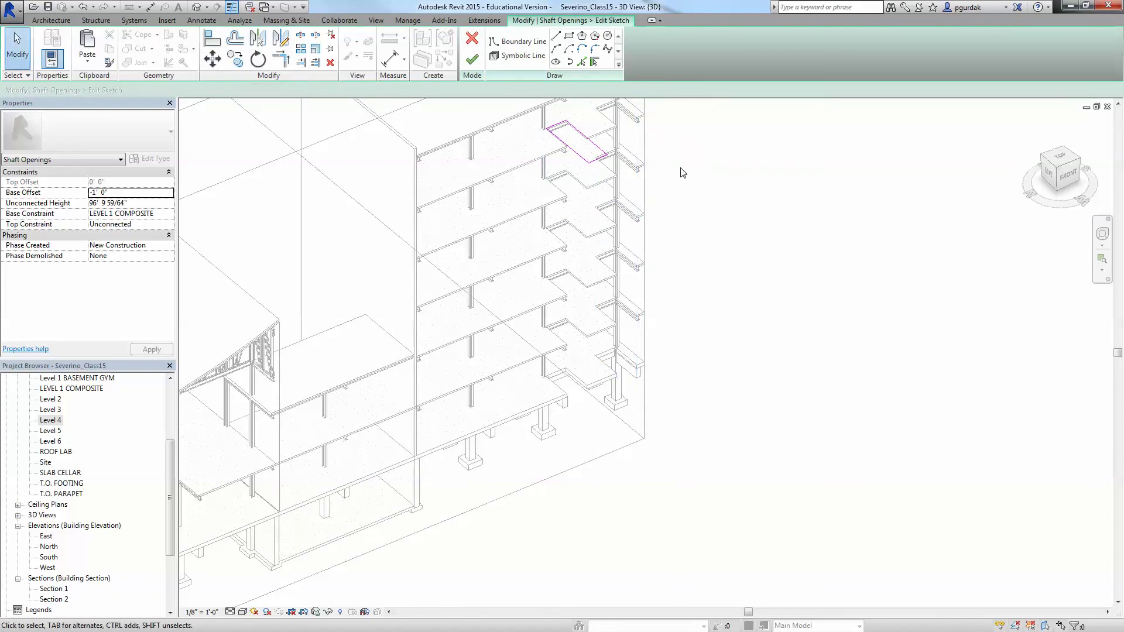
Step: Undo the sketch alignment and leave the shaft opening's sketch editing
key(ctrl+z)
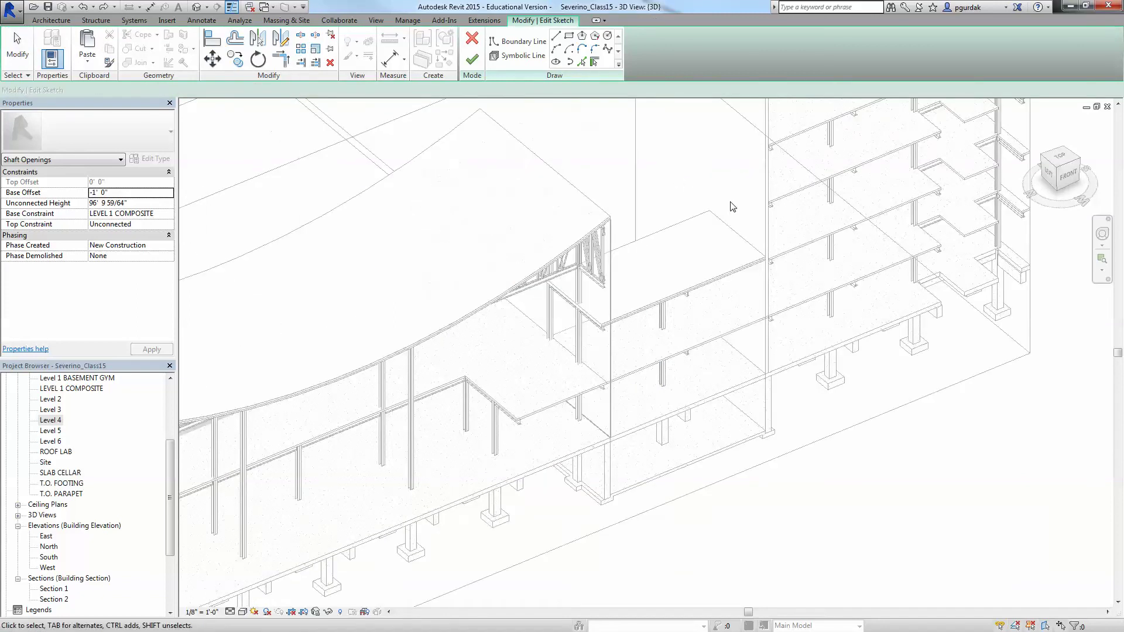
middle_drag(730, 204, 520, 324)
scroll(520, 323, down, 2)
scroll(647, 234, up, 4)
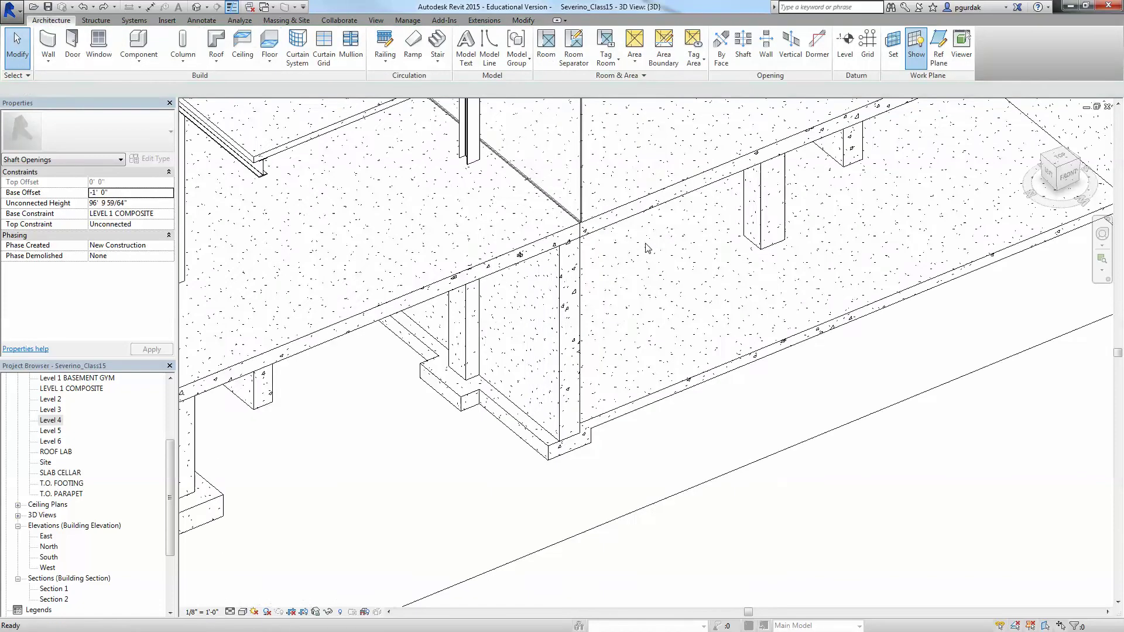
scroll(617, 360, down, 6)
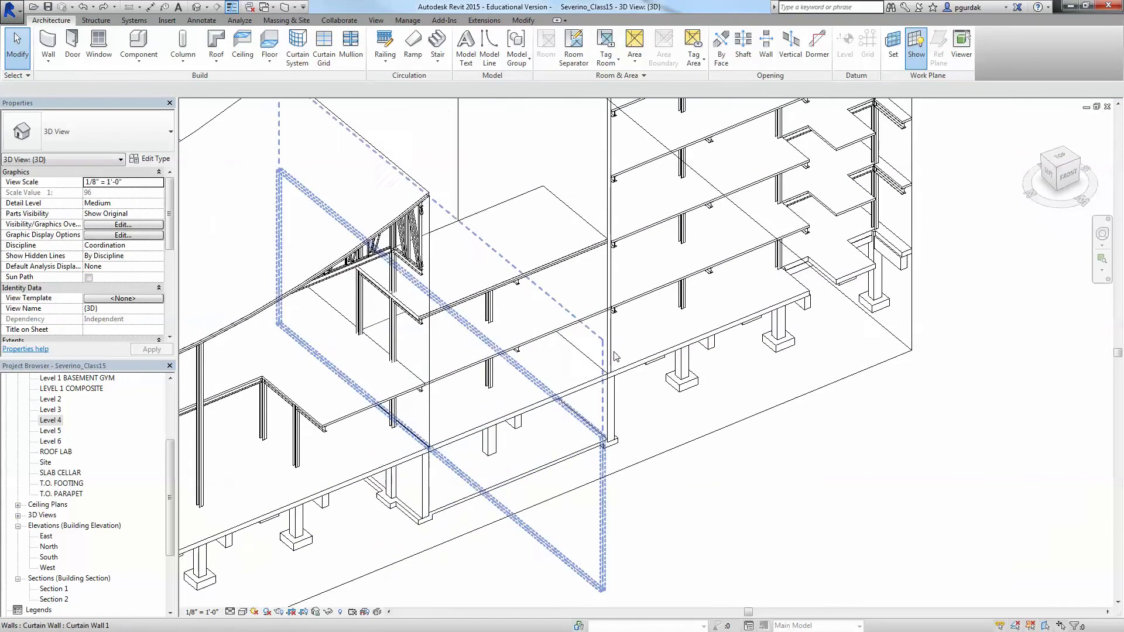
scroll(614, 356, down, 3)
scroll(647, 296, down, 3)
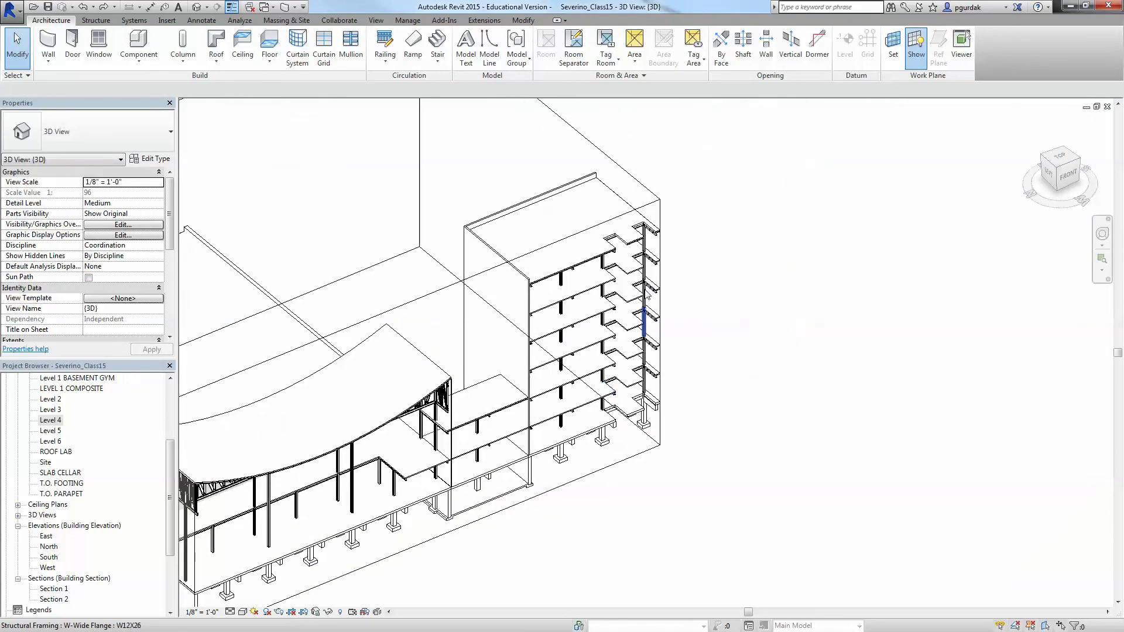
Step: Examine how the ground-floor slab edges line up with the concrete beams around both shaft openings from several angles
scroll(642, 281, up, 2)
click(610, 258)
click(693, 391)
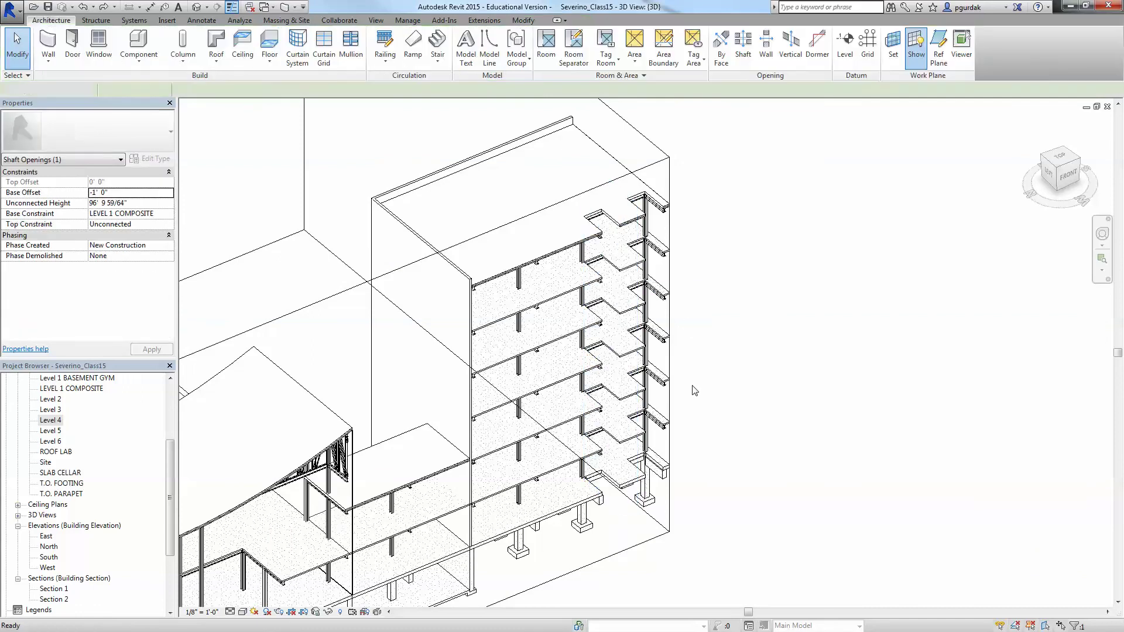
scroll(603, 514, up, 6)
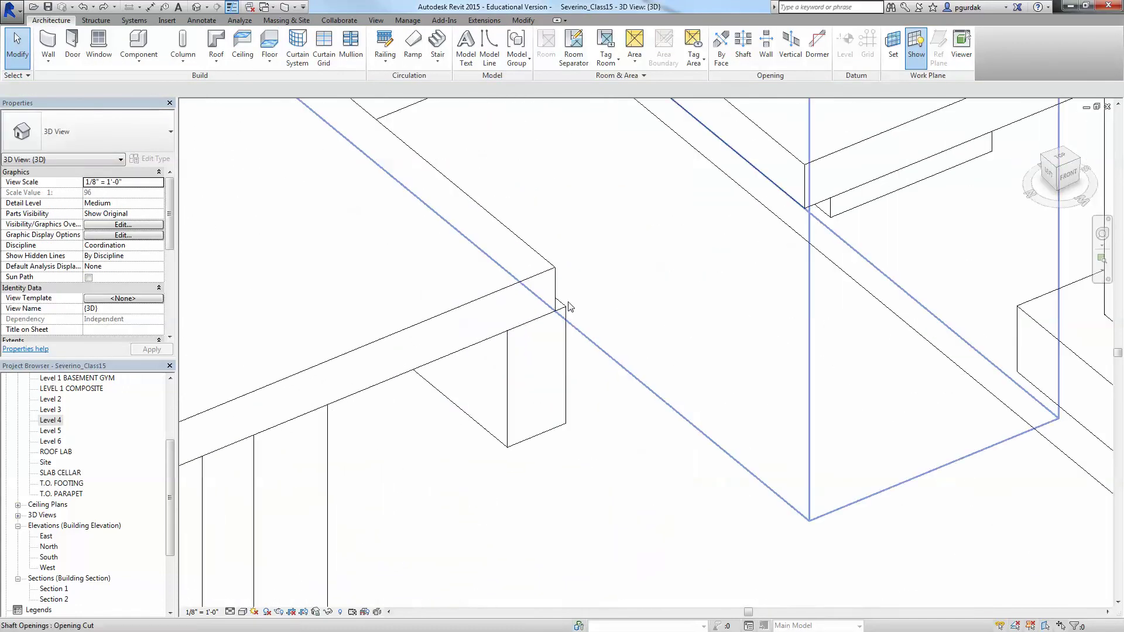
middle_drag(629, 349, 607, 382)
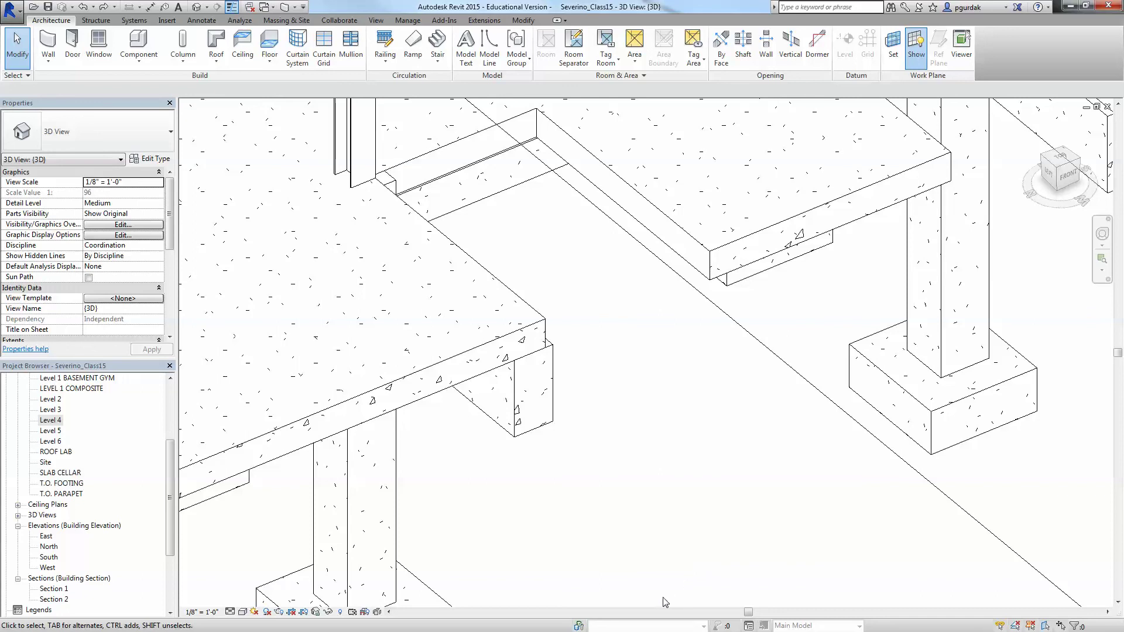
scroll(651, 598, down, 3)
shift+middle_drag(659, 450, 796, 300)
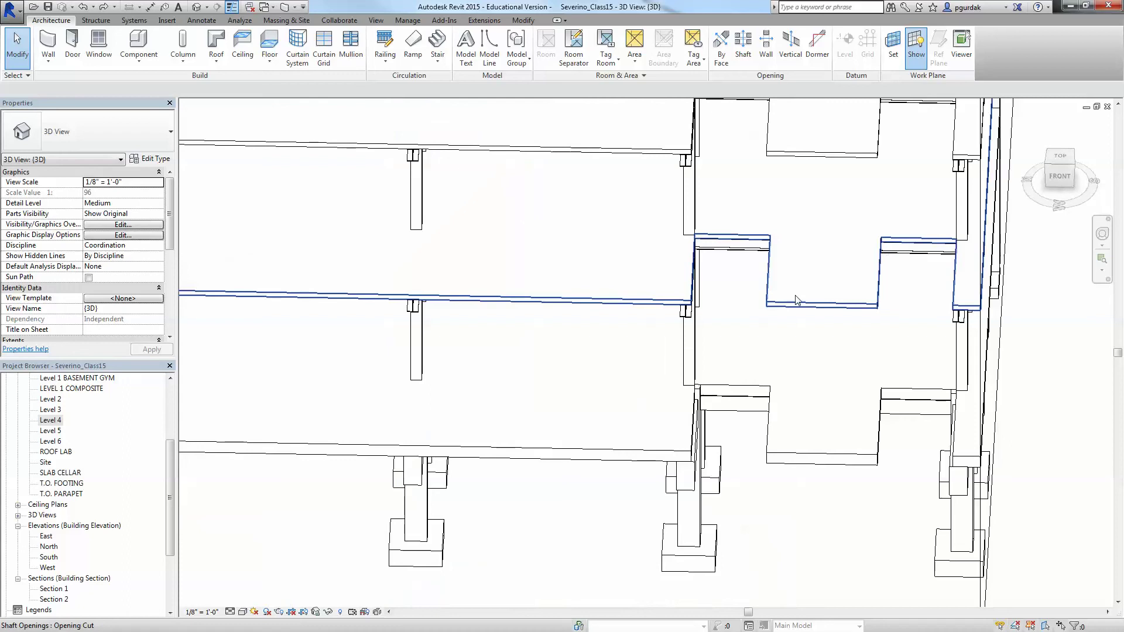
scroll(710, 371, down, 2)
mouse_move(726, 360)
shift+middle_down()
mouse_move(547, 449)
mouse_move(597, 349)
shift+middle_up()
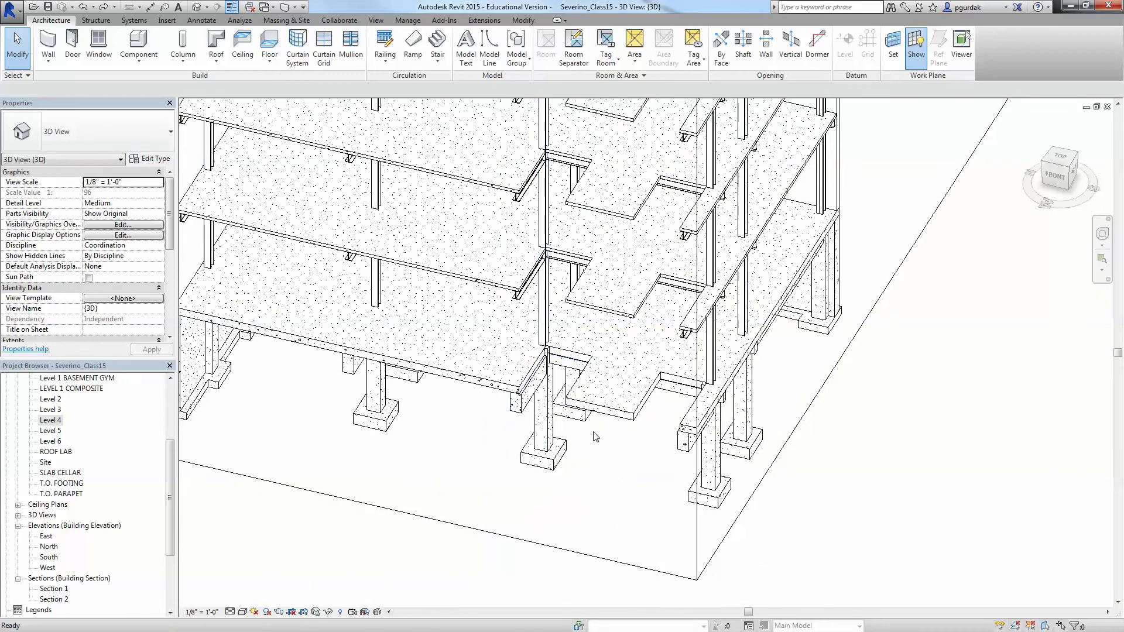
scroll(595, 436, up, 5)
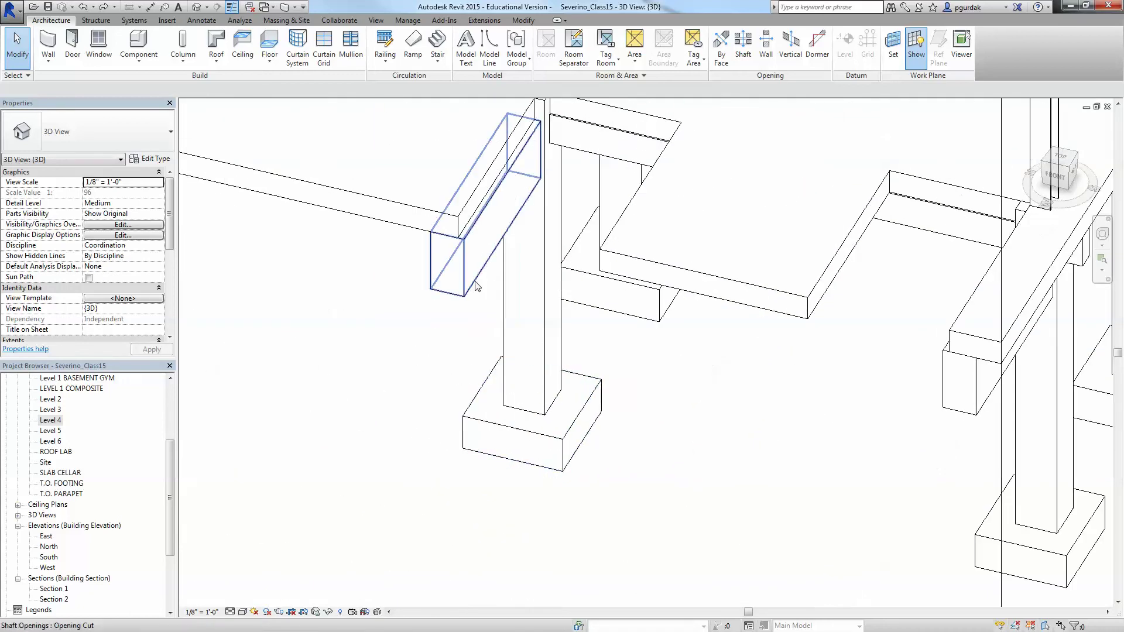
Step: Examine the ground-floor concrete girder beside the shaft opening and the stacked openings through all floors of the sectioned building
click(466, 266)
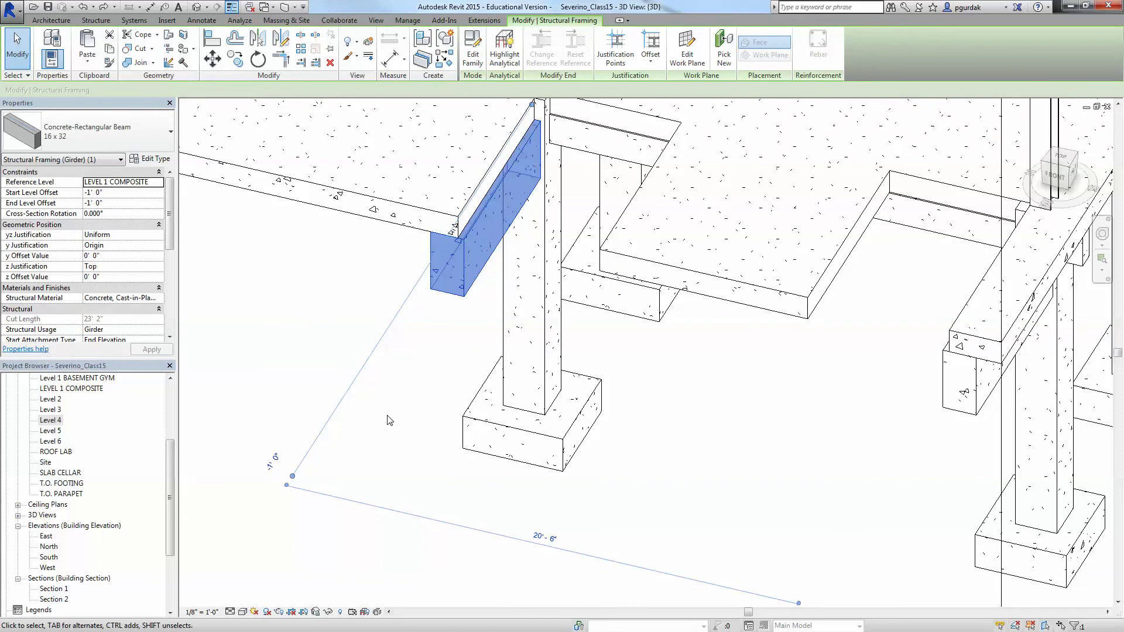
scroll(389, 421, down, 5)
key(Escape)
scroll(484, 300, up, 5)
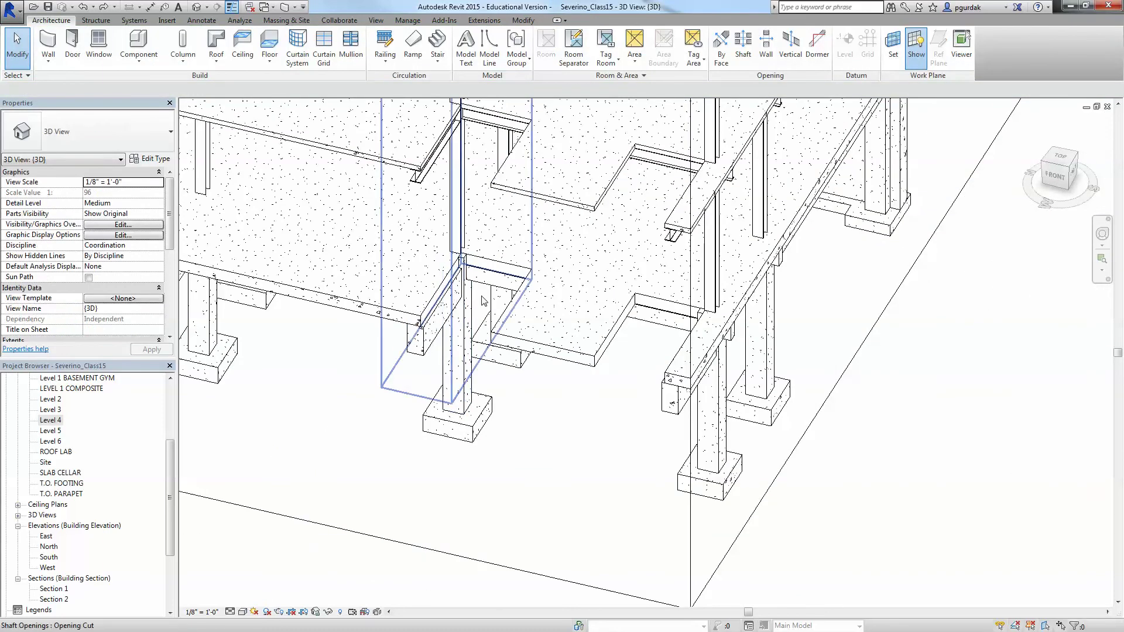
scroll(484, 301, up, 6)
scroll(430, 368, down, 5)
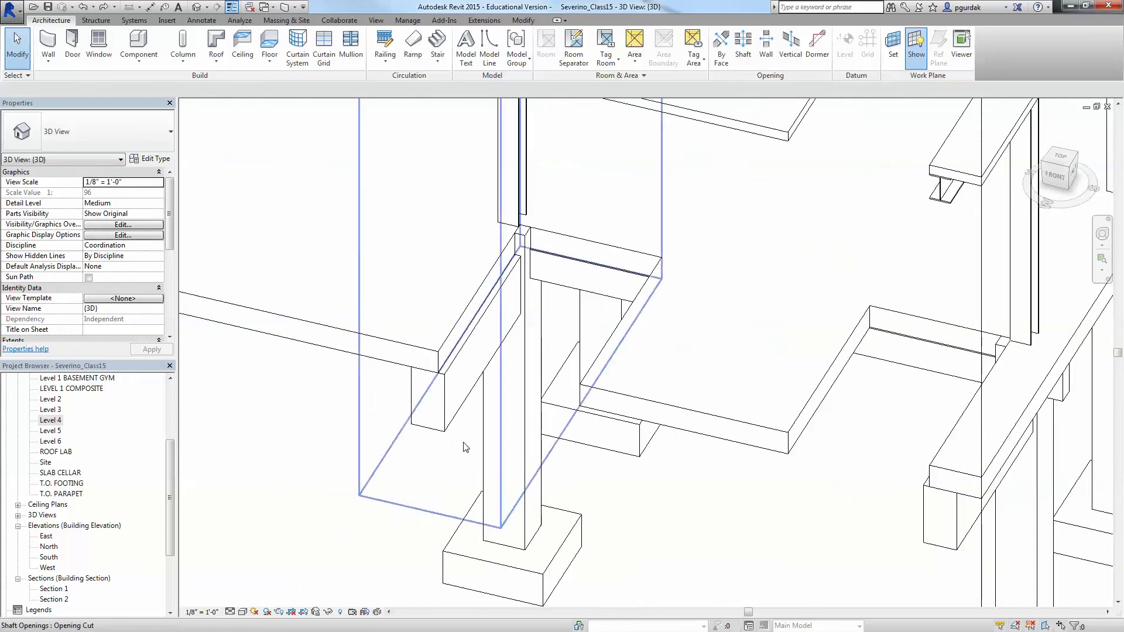
scroll(396, 469, up, 2)
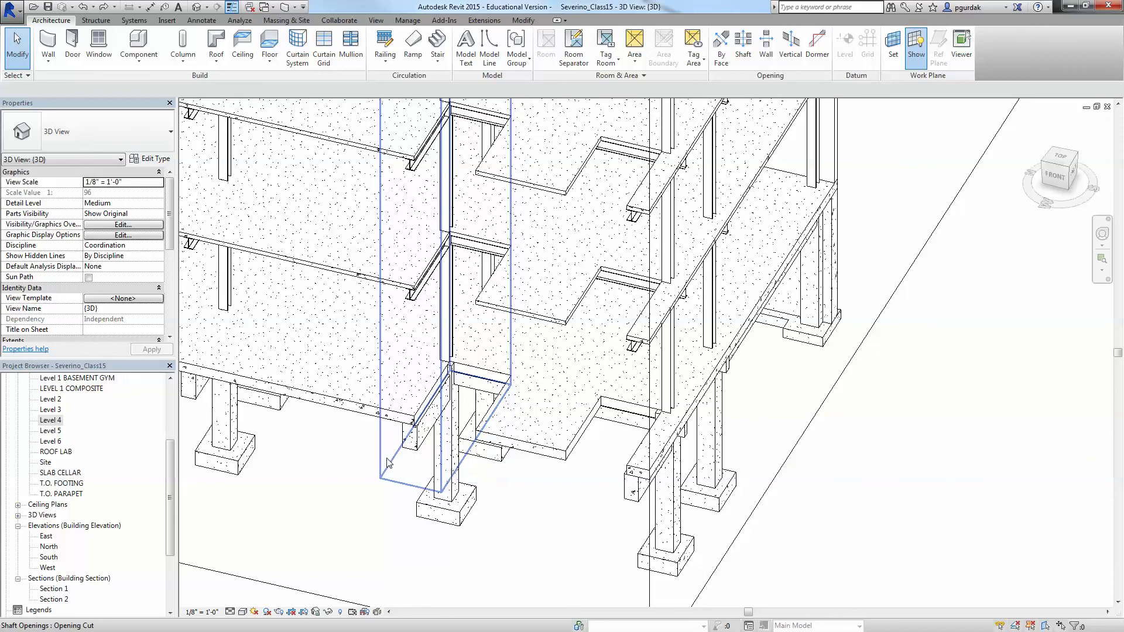
scroll(369, 469, down, 2)
scroll(349, 468, down, 2)
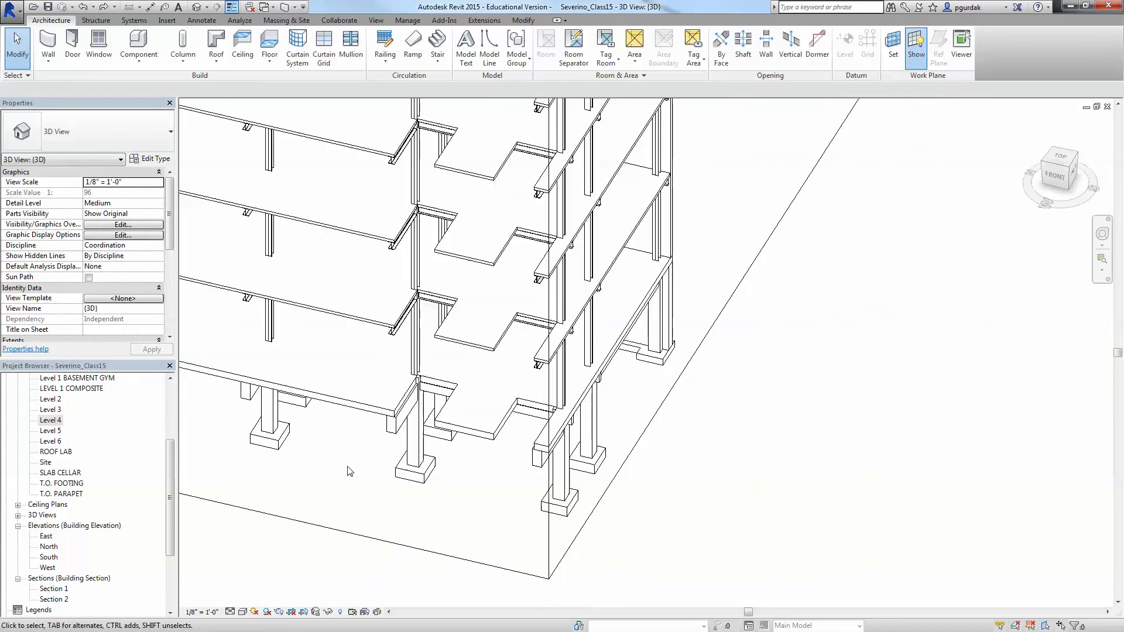
scroll(746, 464, down, 2)
middle_drag(764, 441, 767, 504)
scroll(767, 504, down, 2)
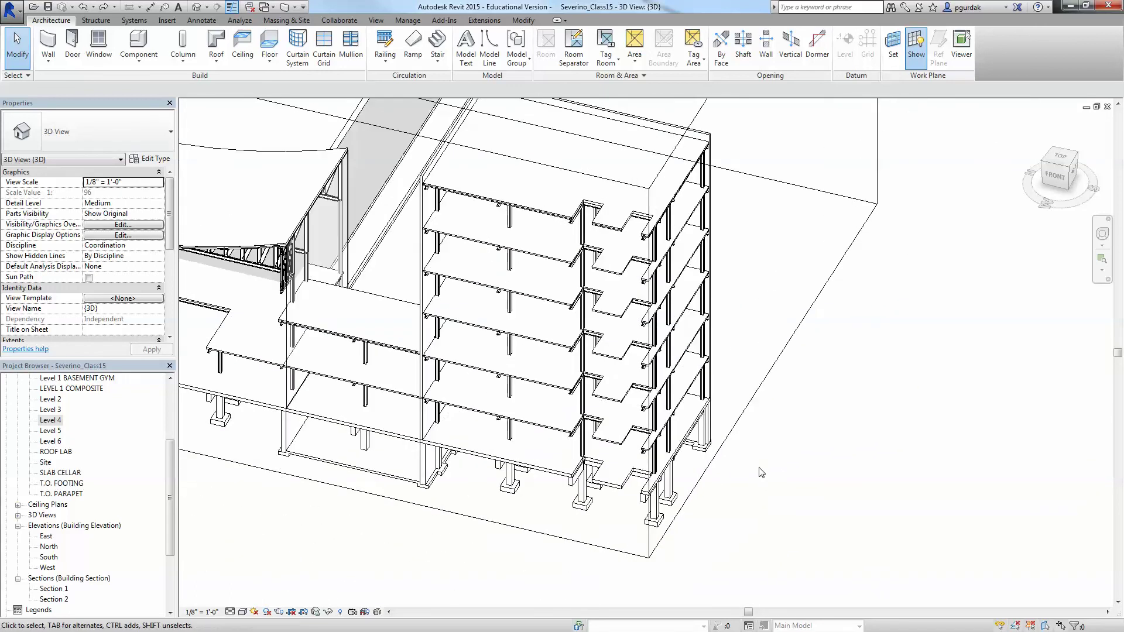